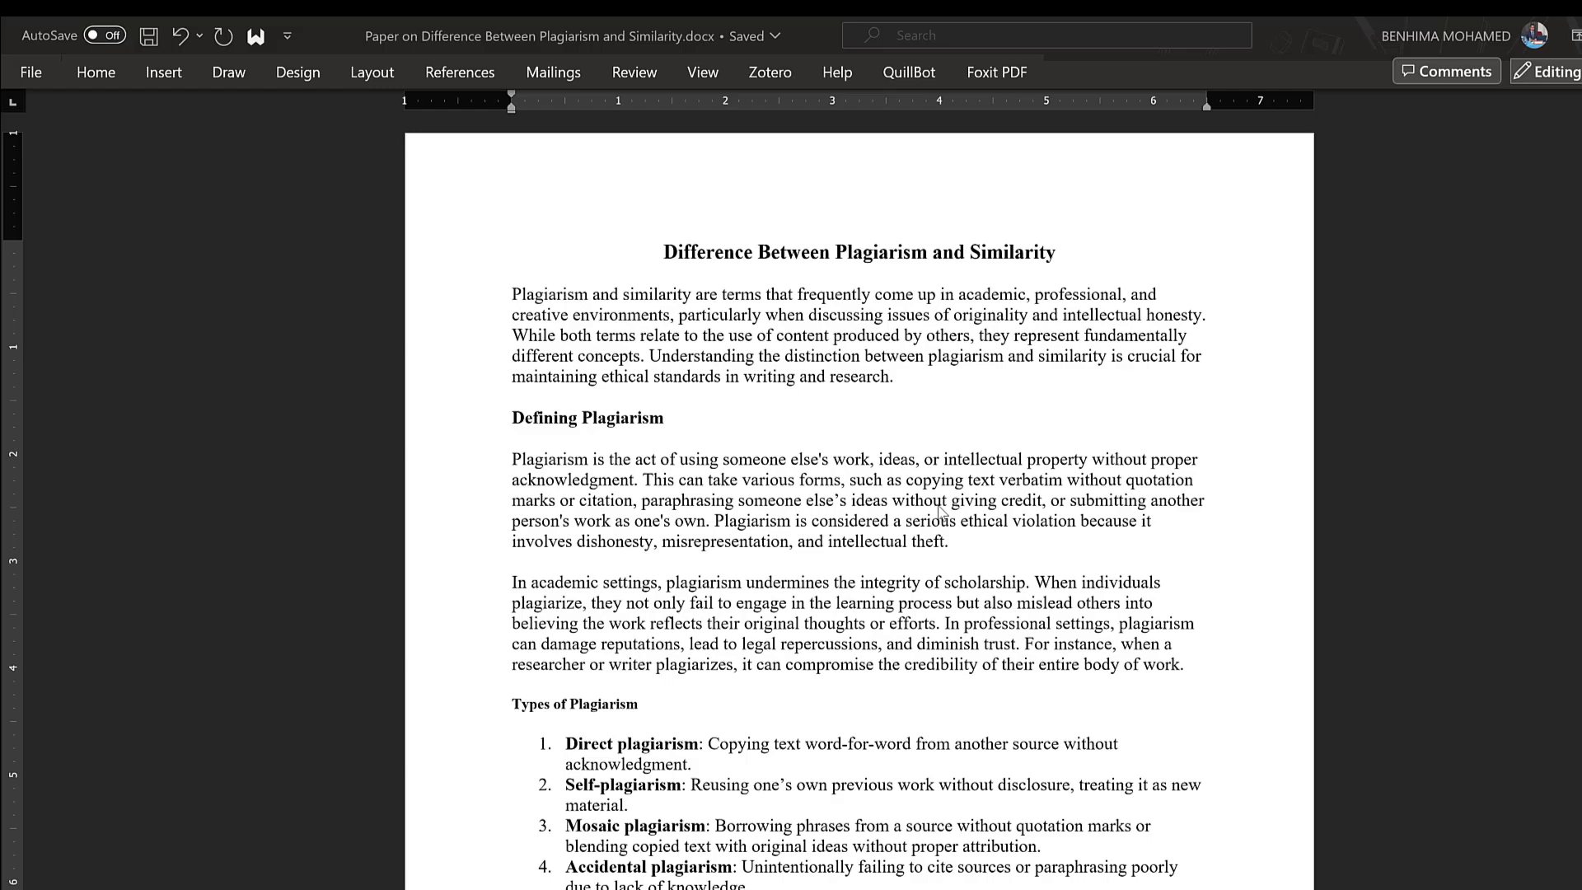
Copy the essay from its title through the 'In academic settings' paragraph in Word, then move to Chrome
scroll(942, 511, down, 5)
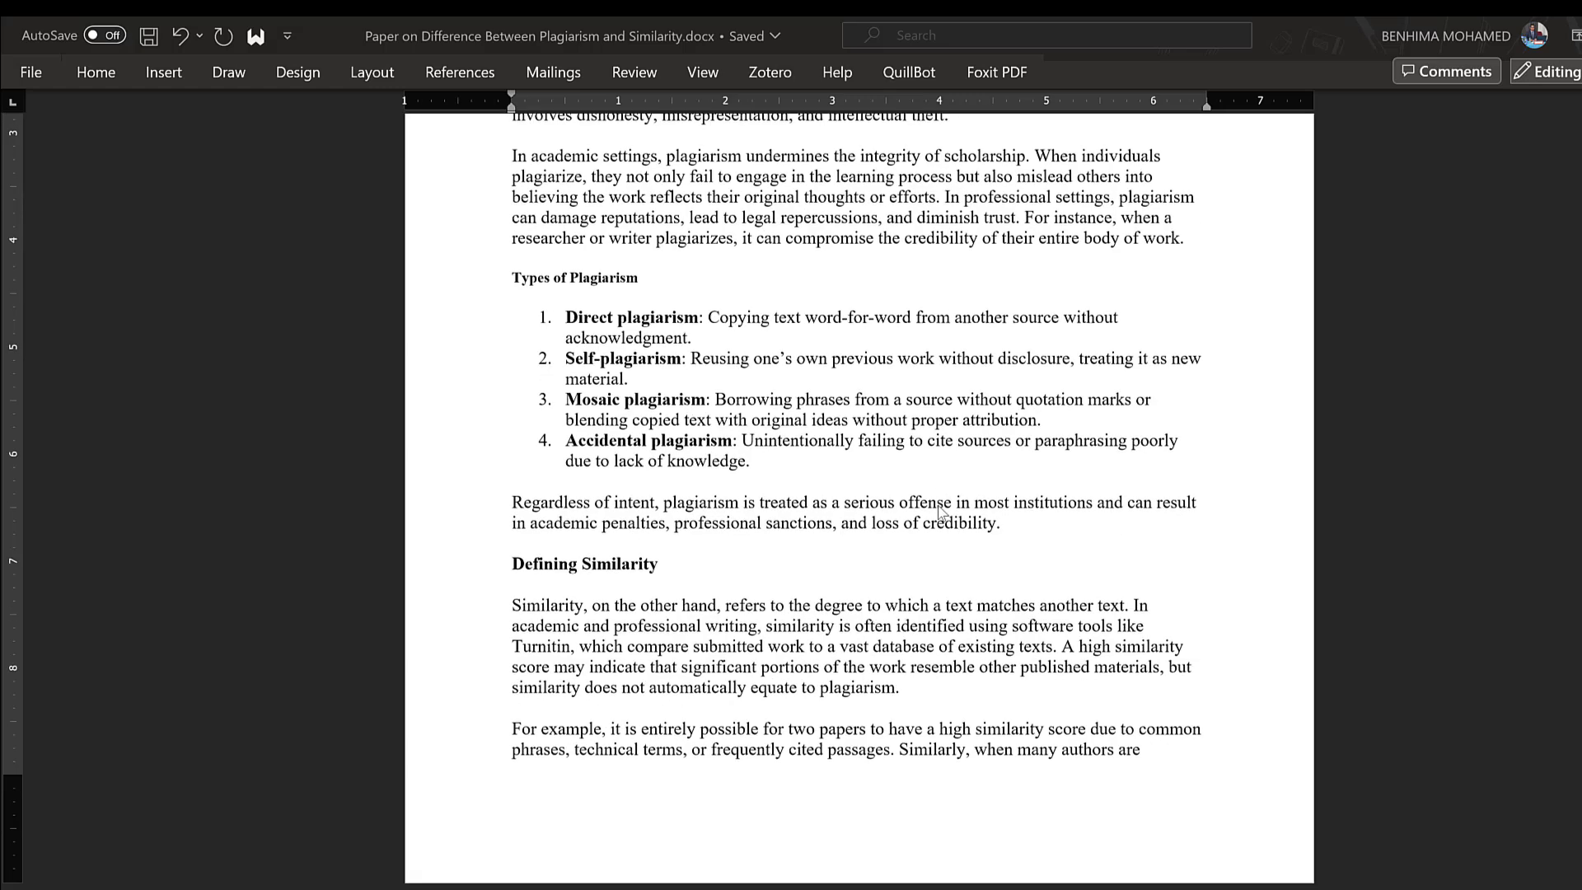
scroll(942, 511, up, 5)
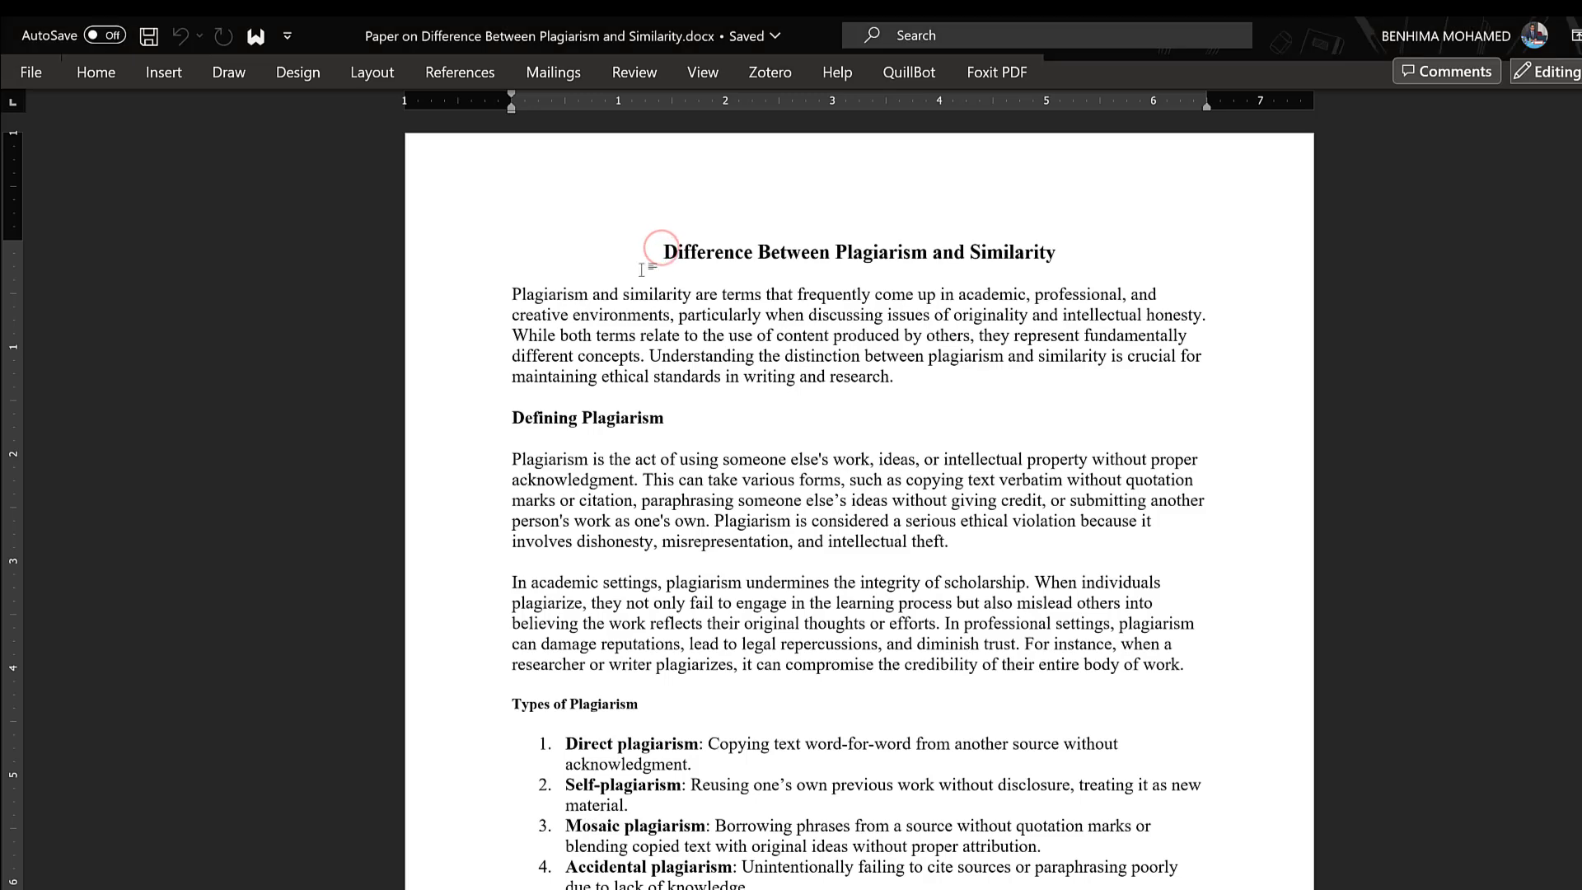
drag(669, 249, 1236, 672)
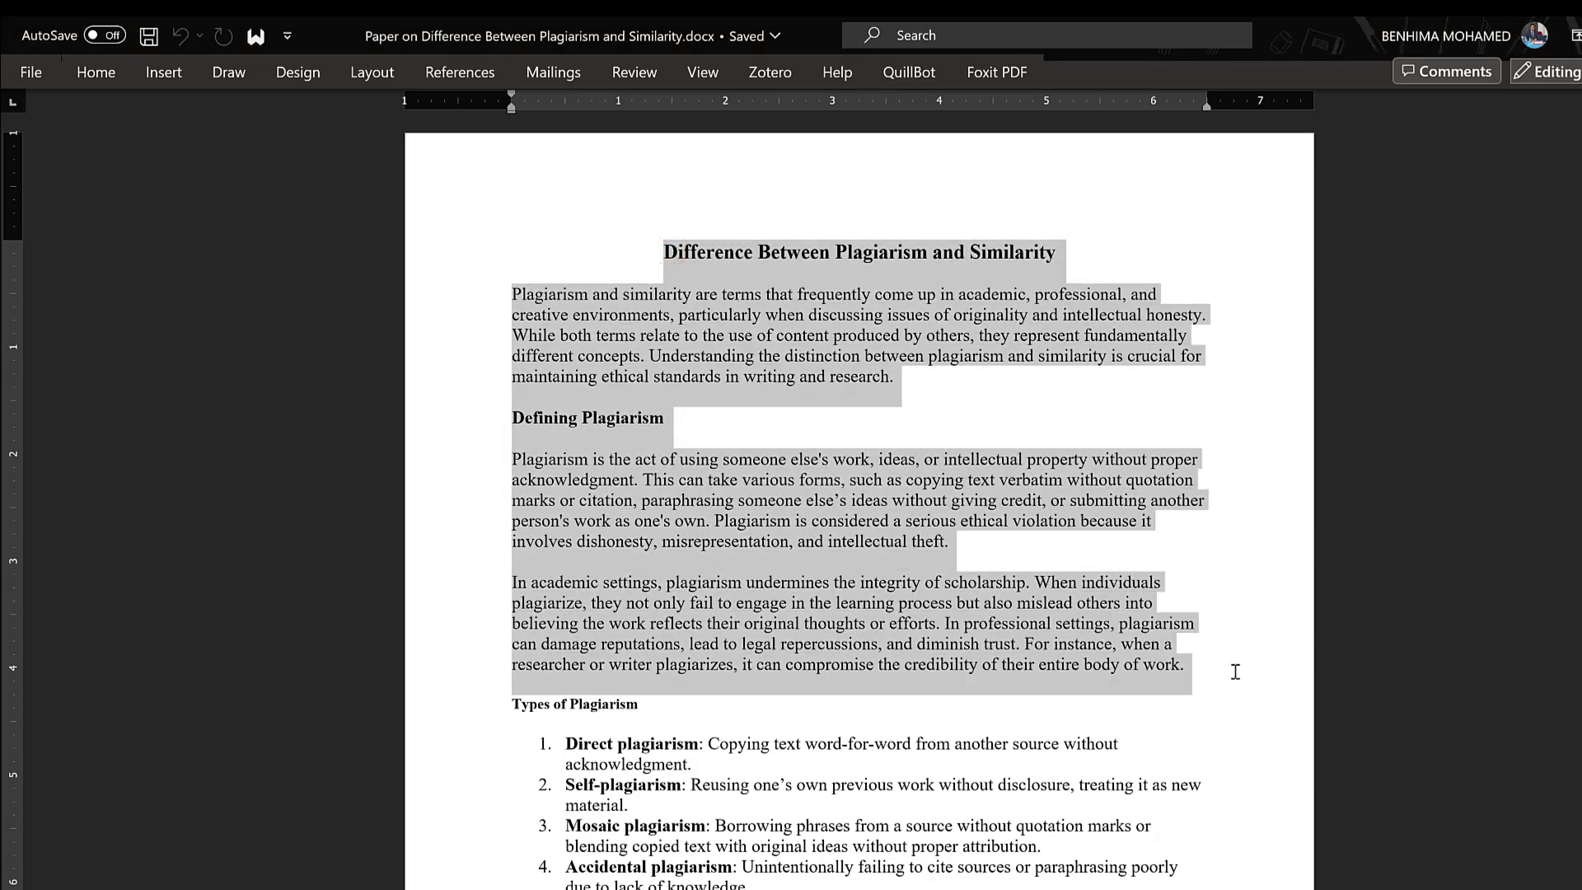
right_click(827, 527)
click(871, 516)
scroll(861, 494, down, 2)
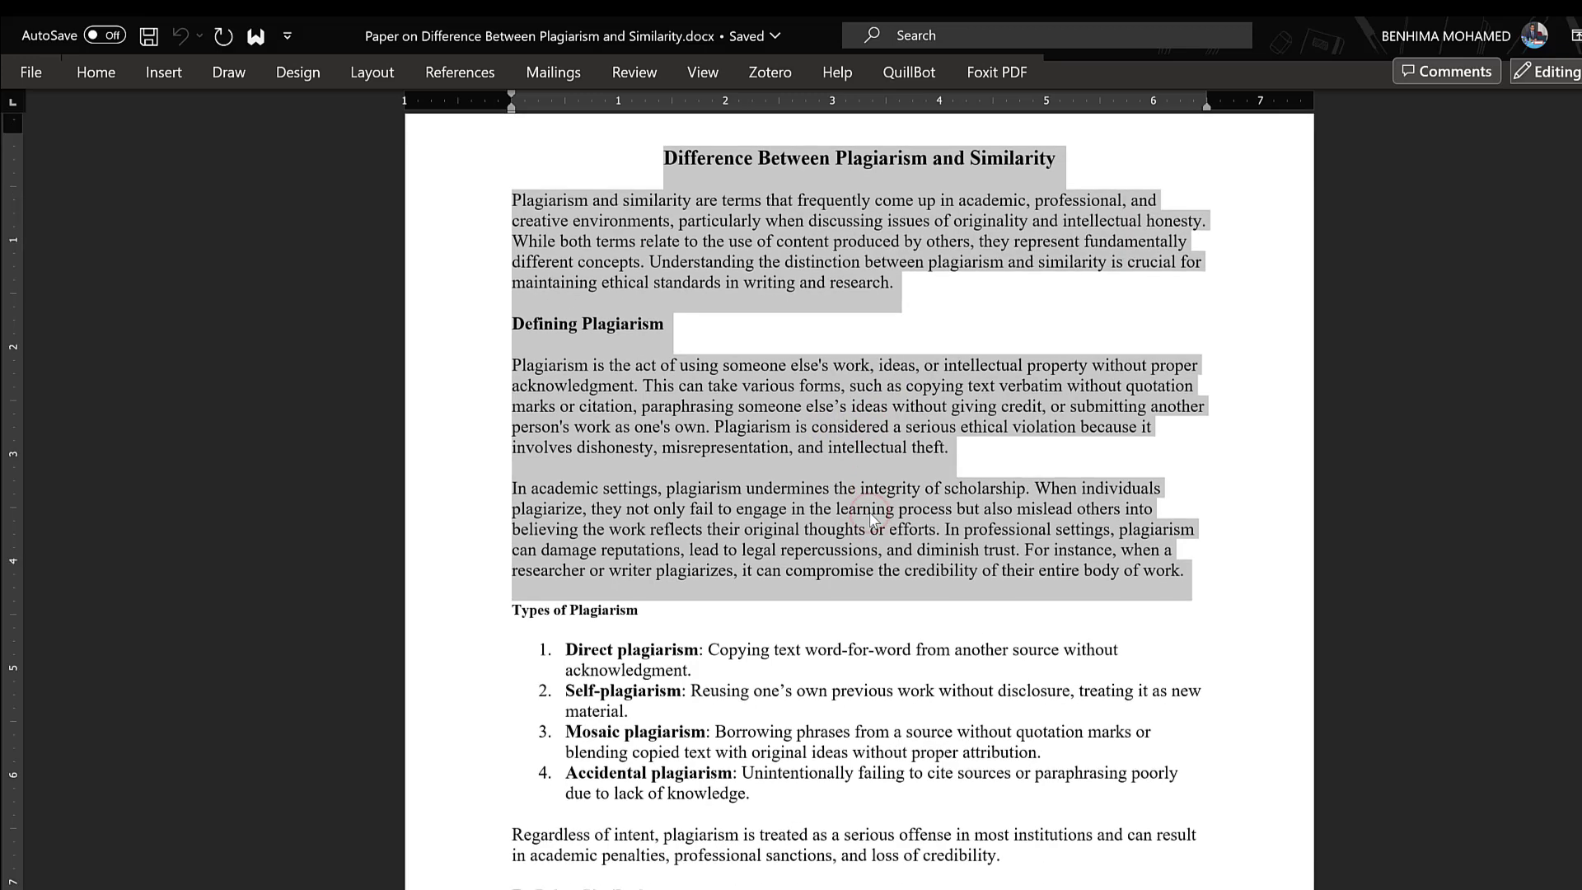
scroll(860, 348, up, 2)
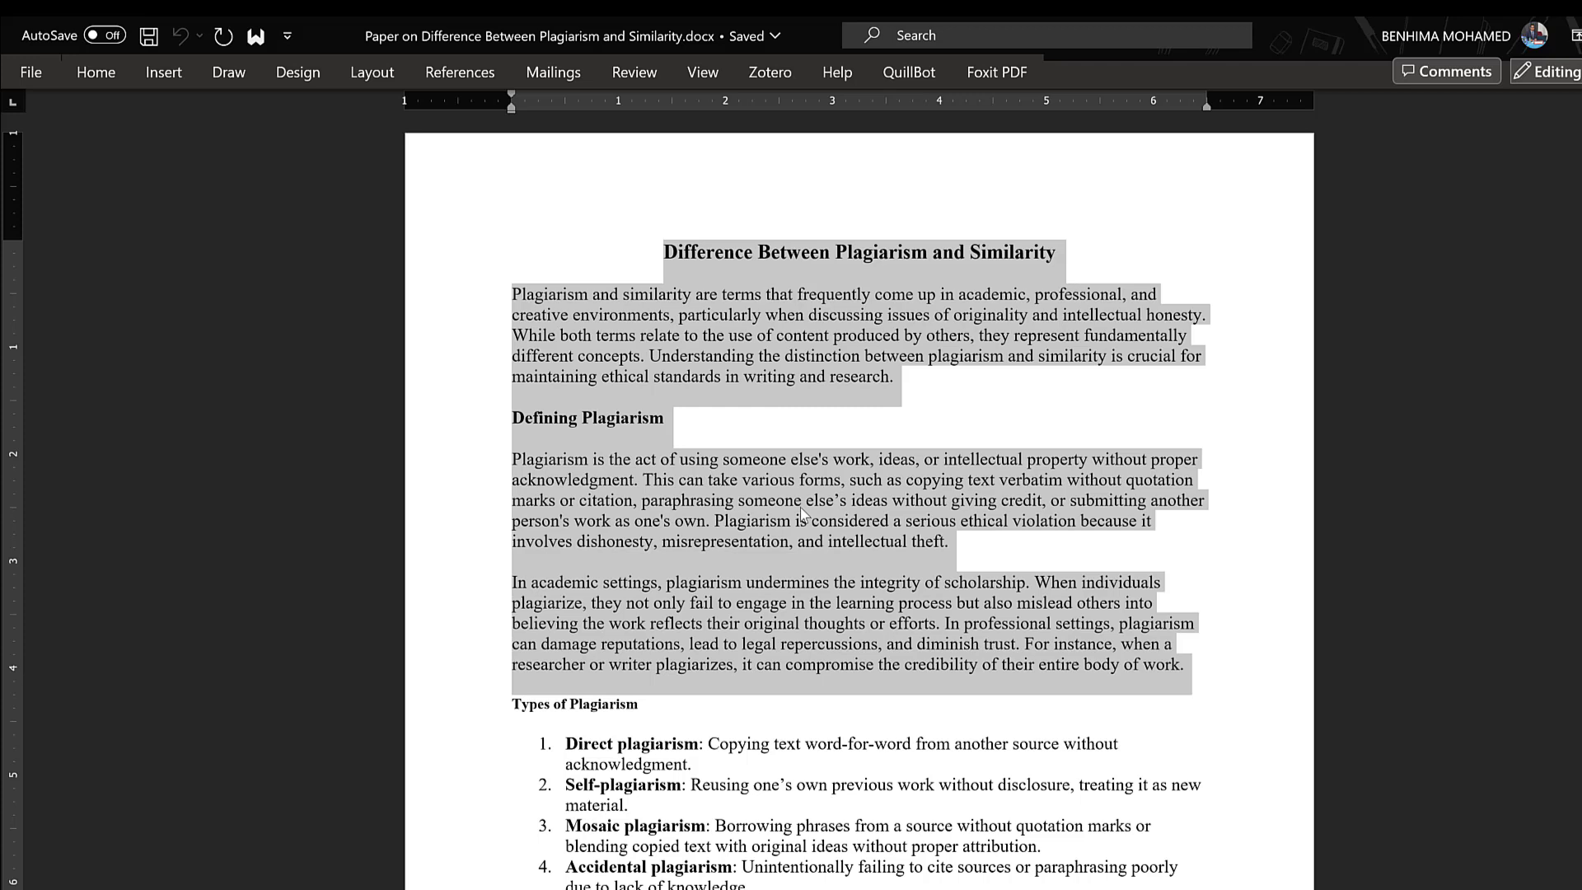
right_click(735, 318)
click(801, 431)
key(alt+Tab)
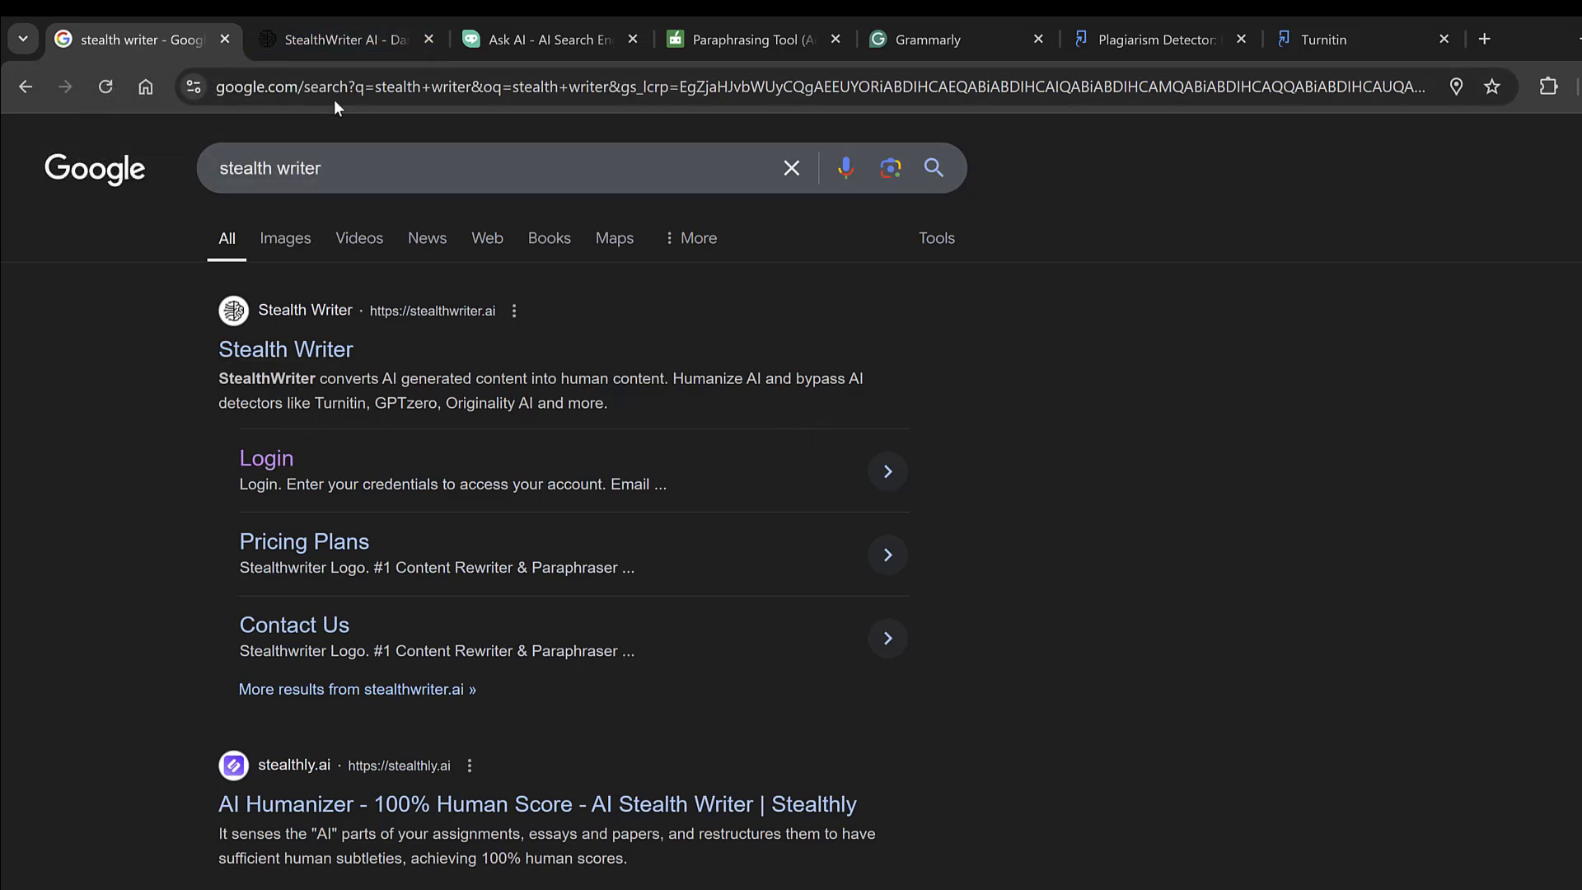
Paste the essay excerpt into StealthWriter's AI Detector and check it, which returns 91% AI-generated
click(345, 38)
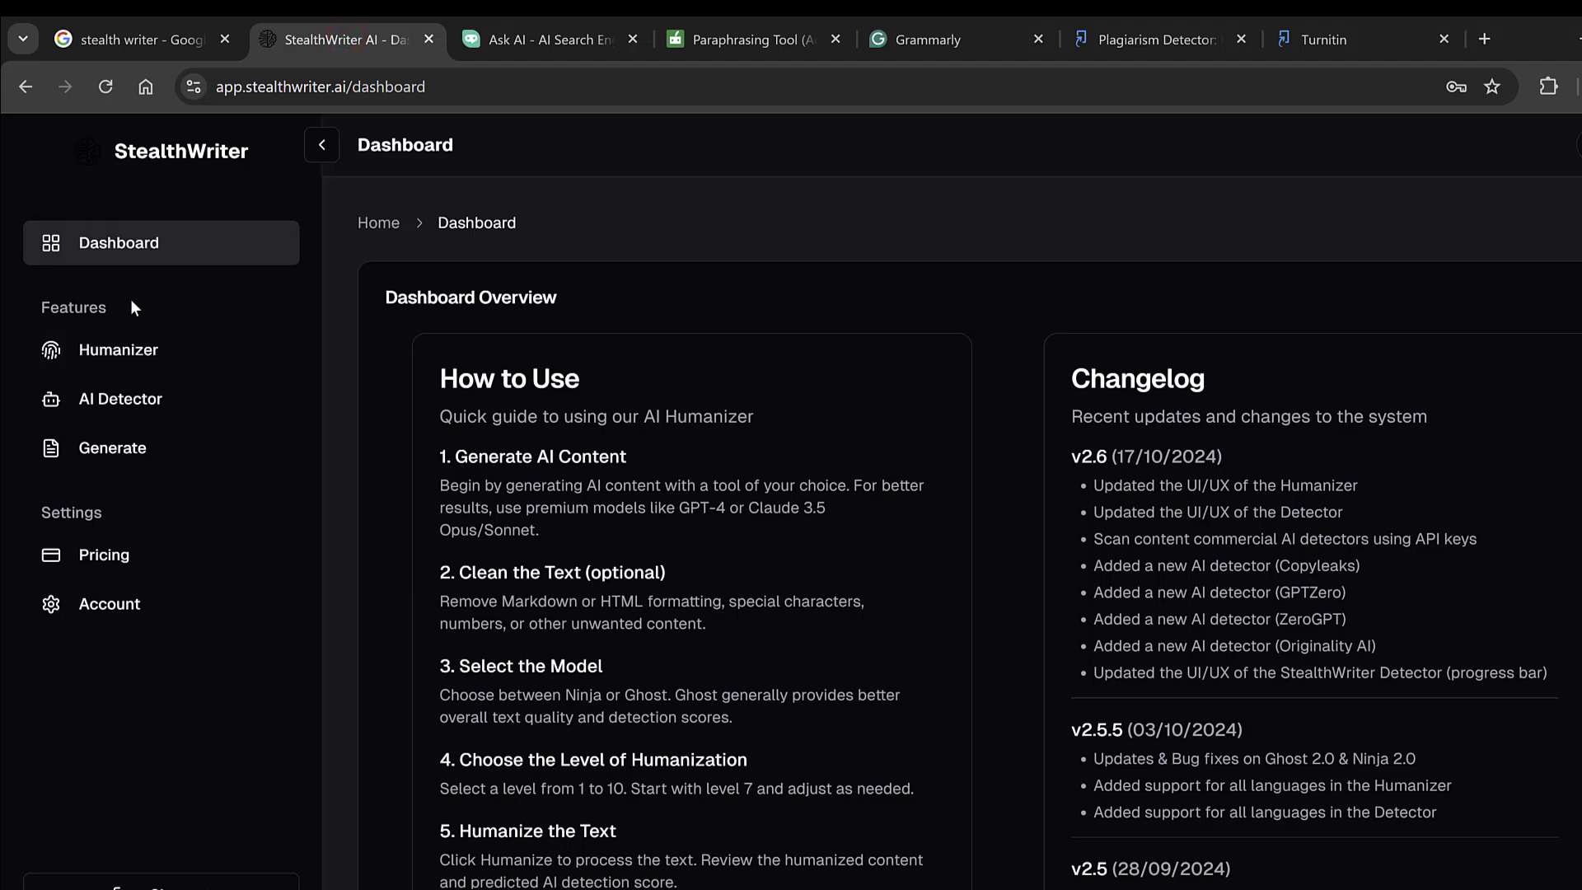
click(108, 404)
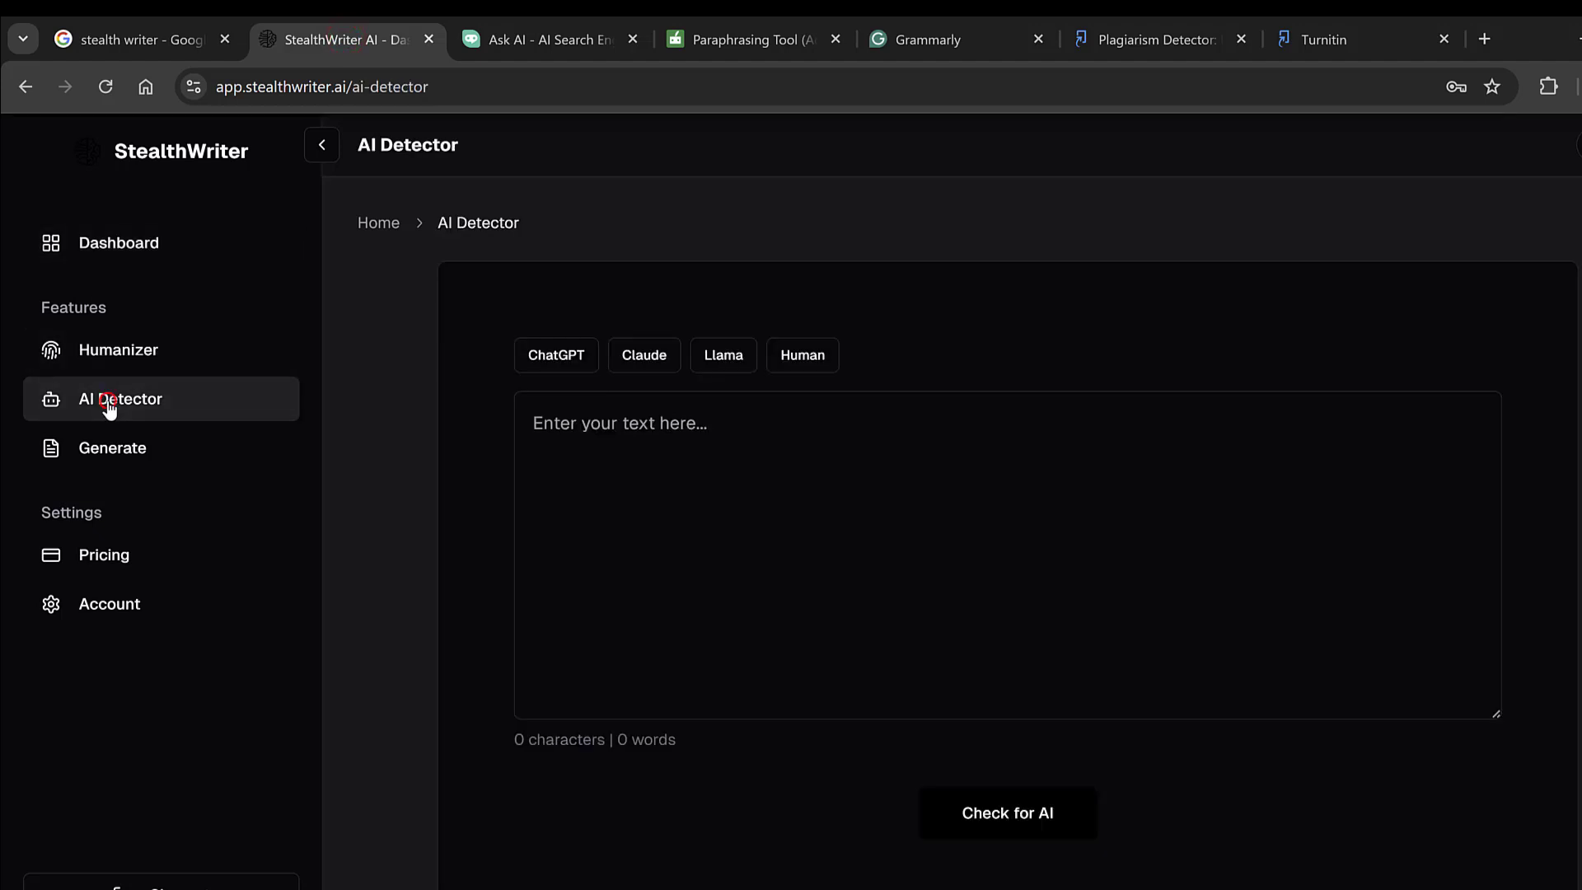
click(658, 472)
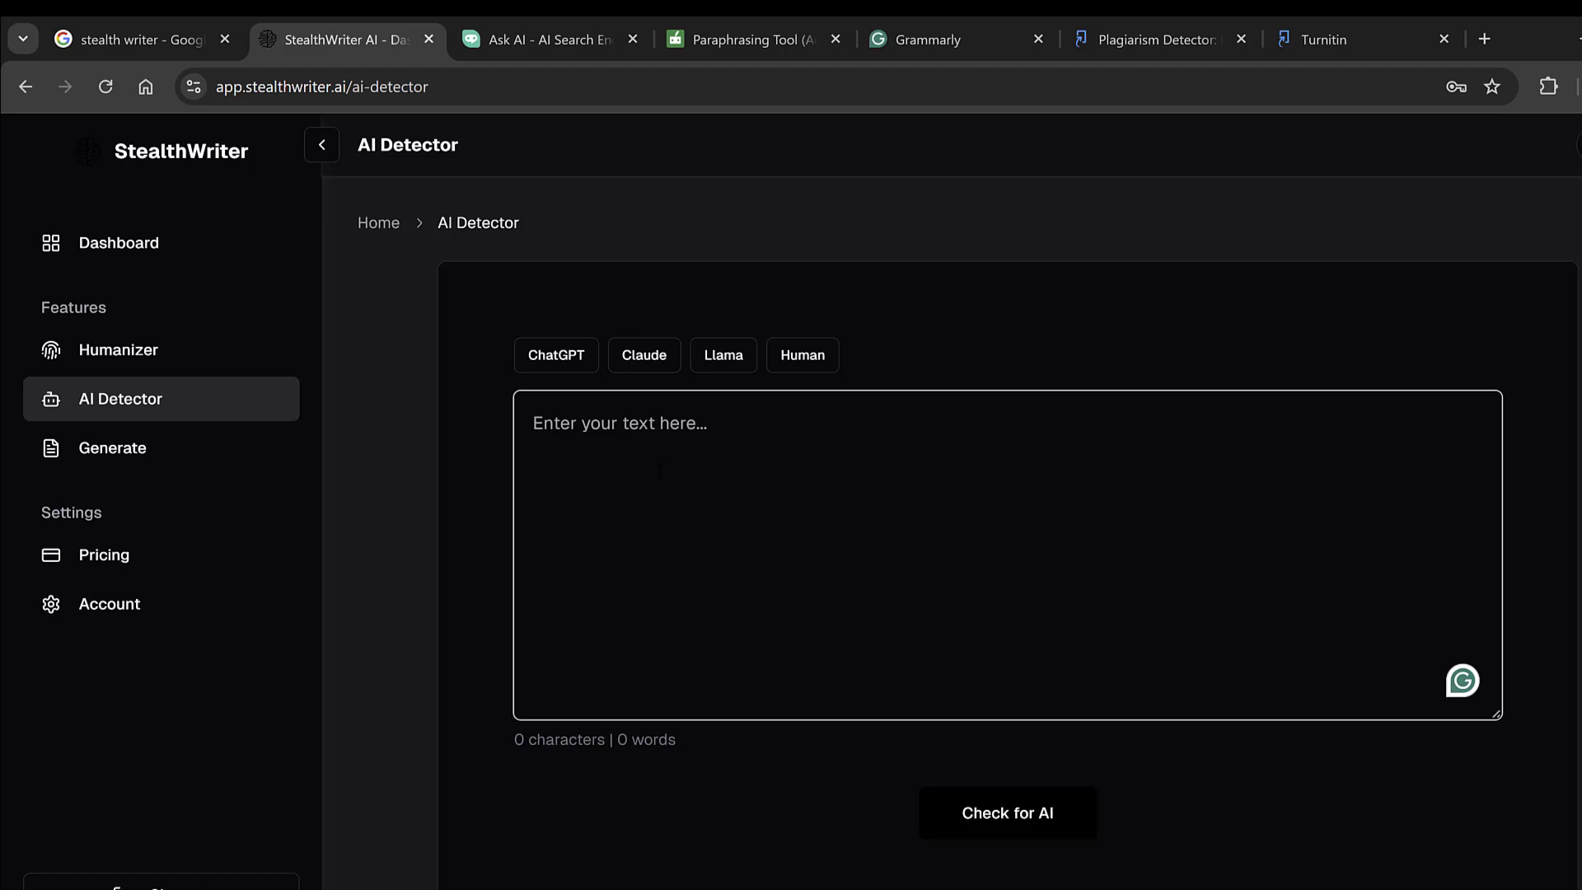
key(ctrl+v)
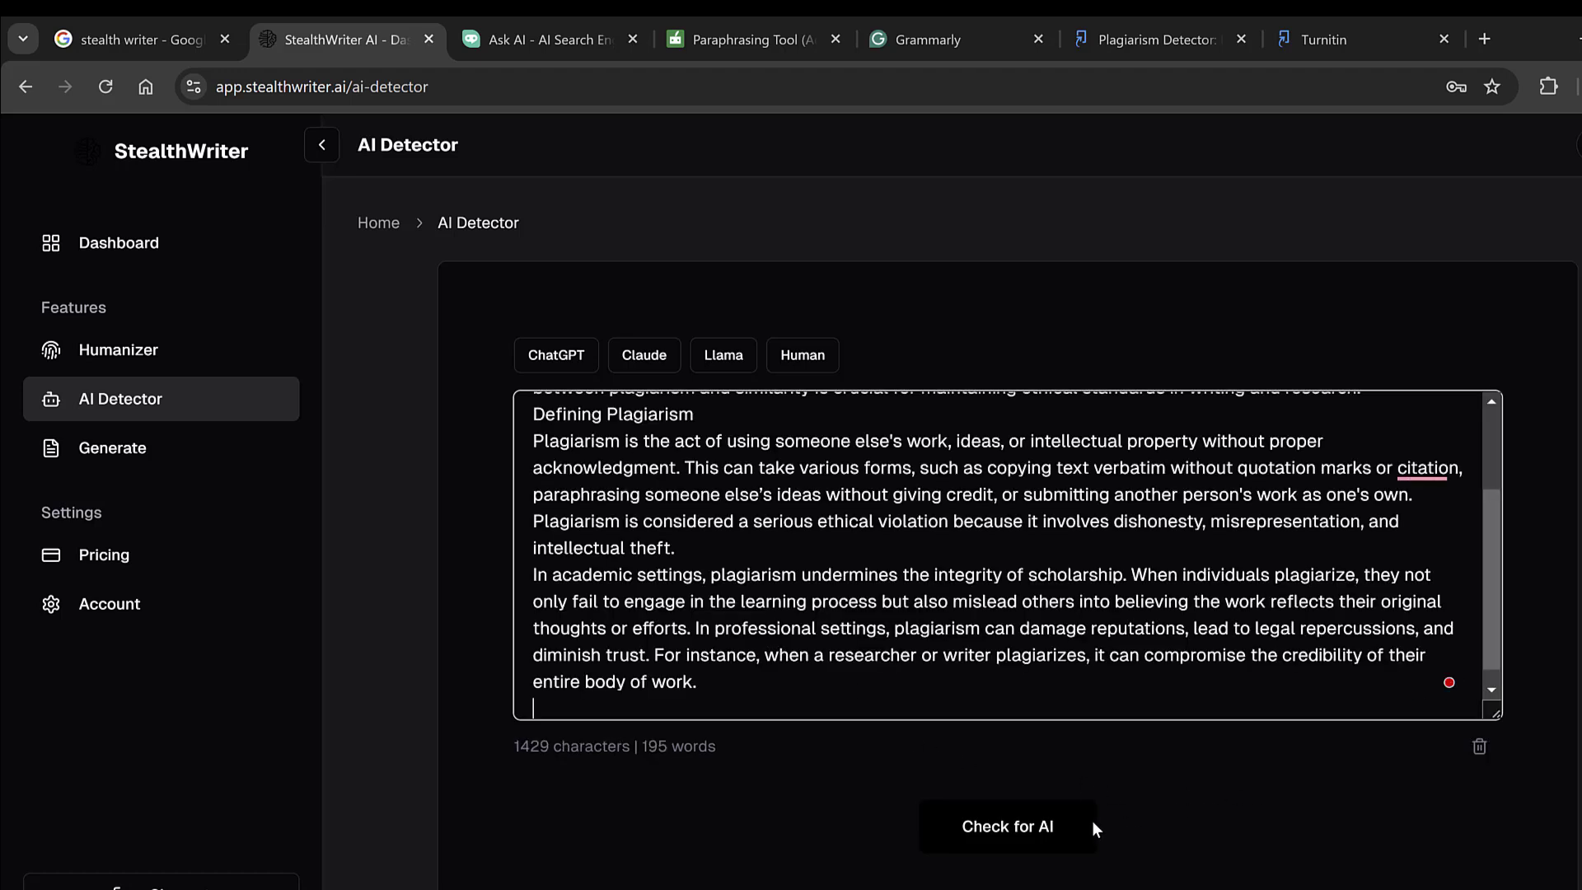
click(1021, 824)
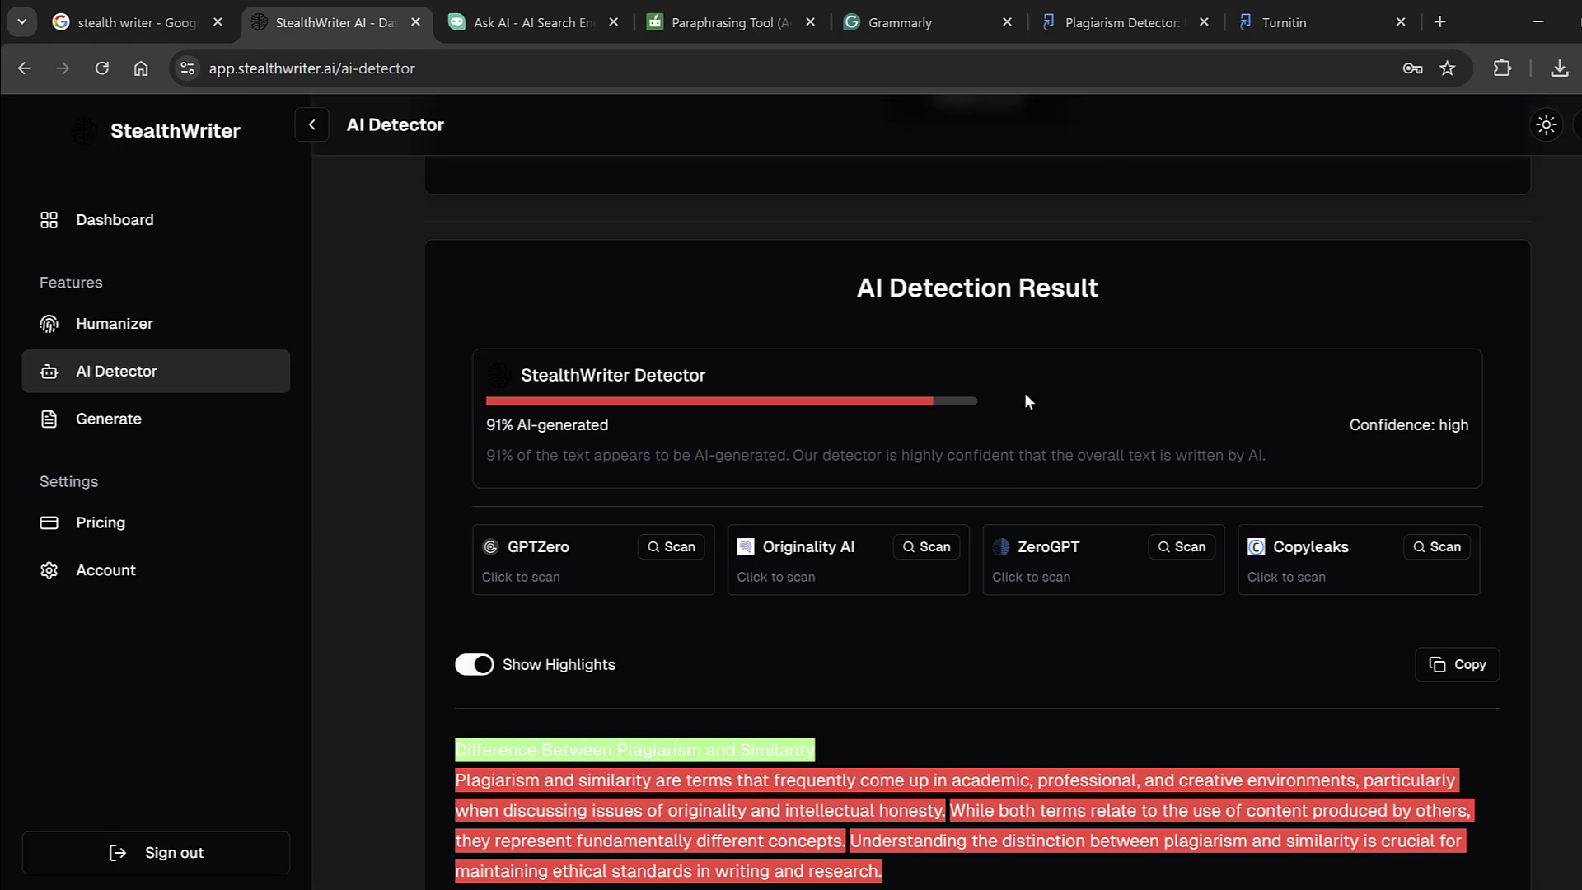
scroll(1057, 416, up, 3)
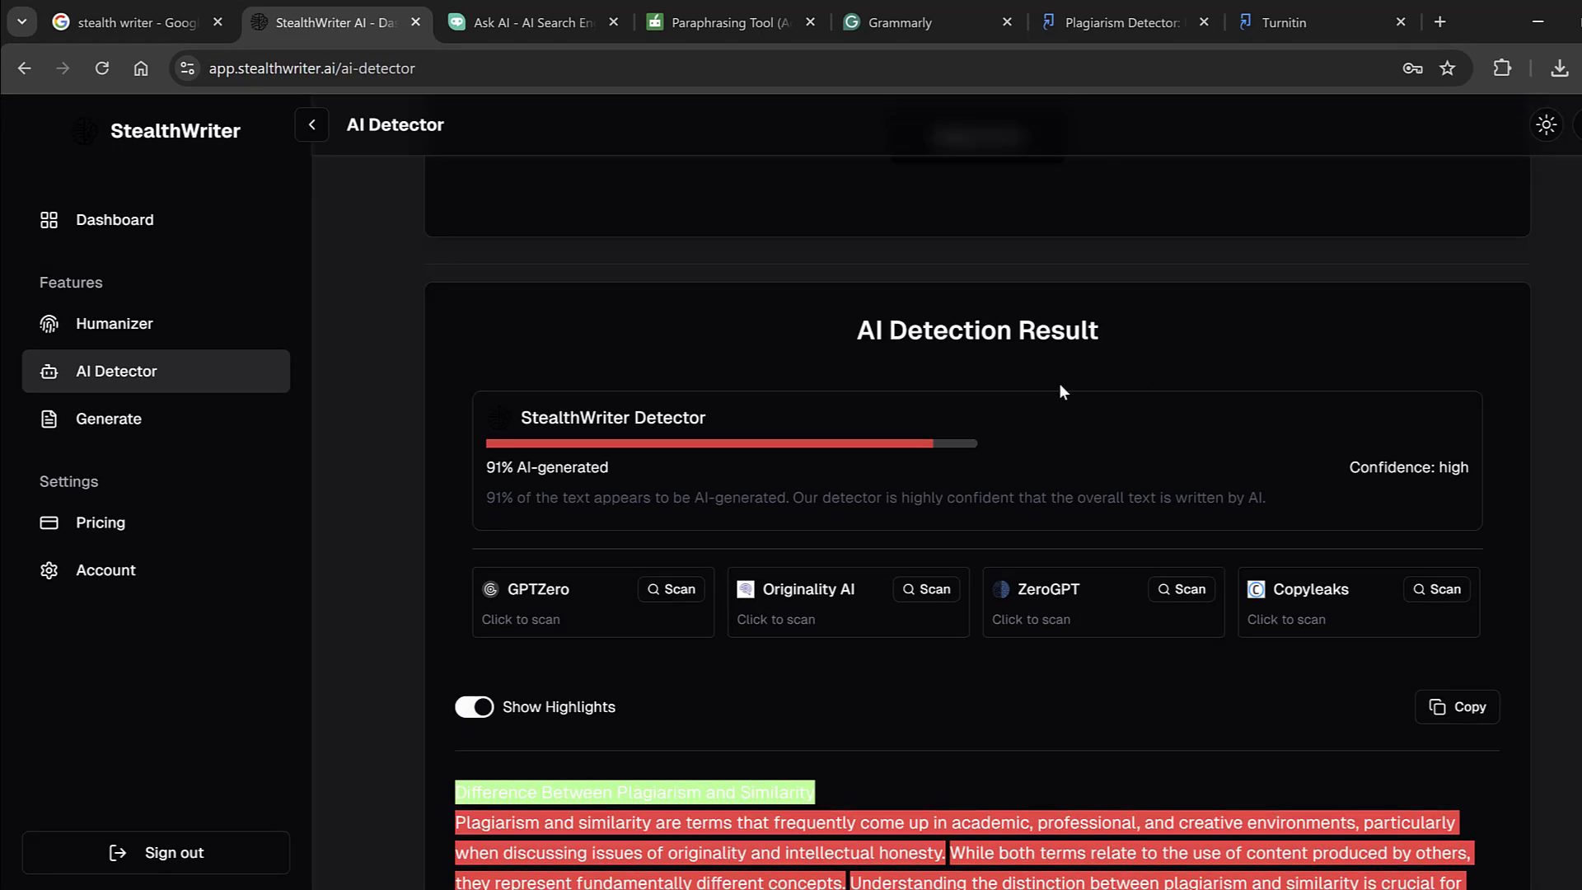
scroll(952, 427, up, 1)
scroll(989, 684, down, 2)
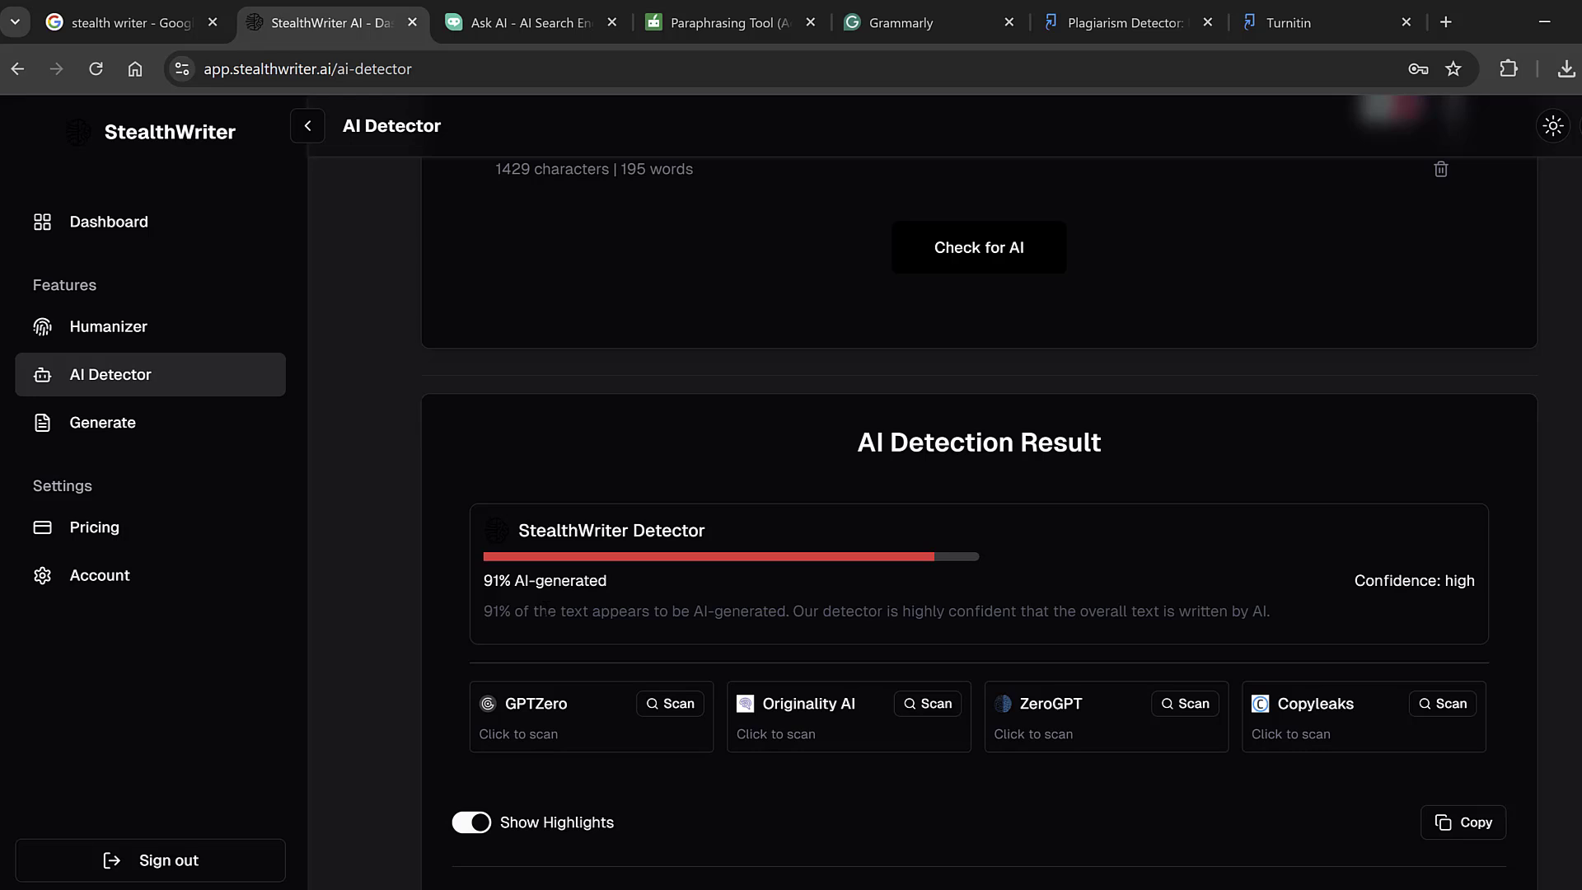
scroll(742, 622, down, 2)
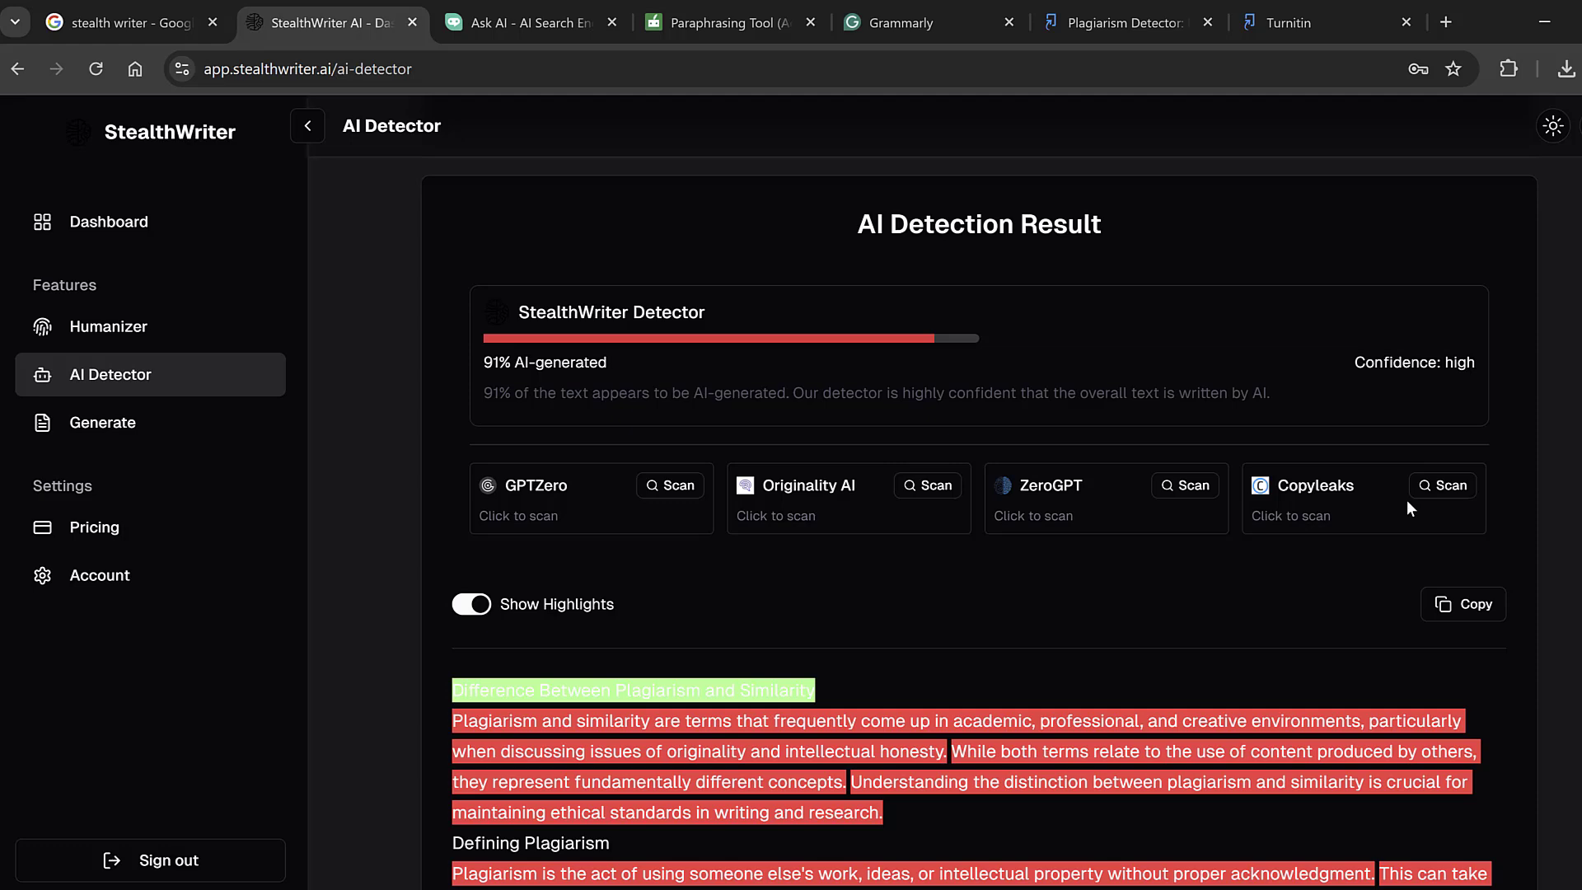
scroll(596, 608, down, 1)
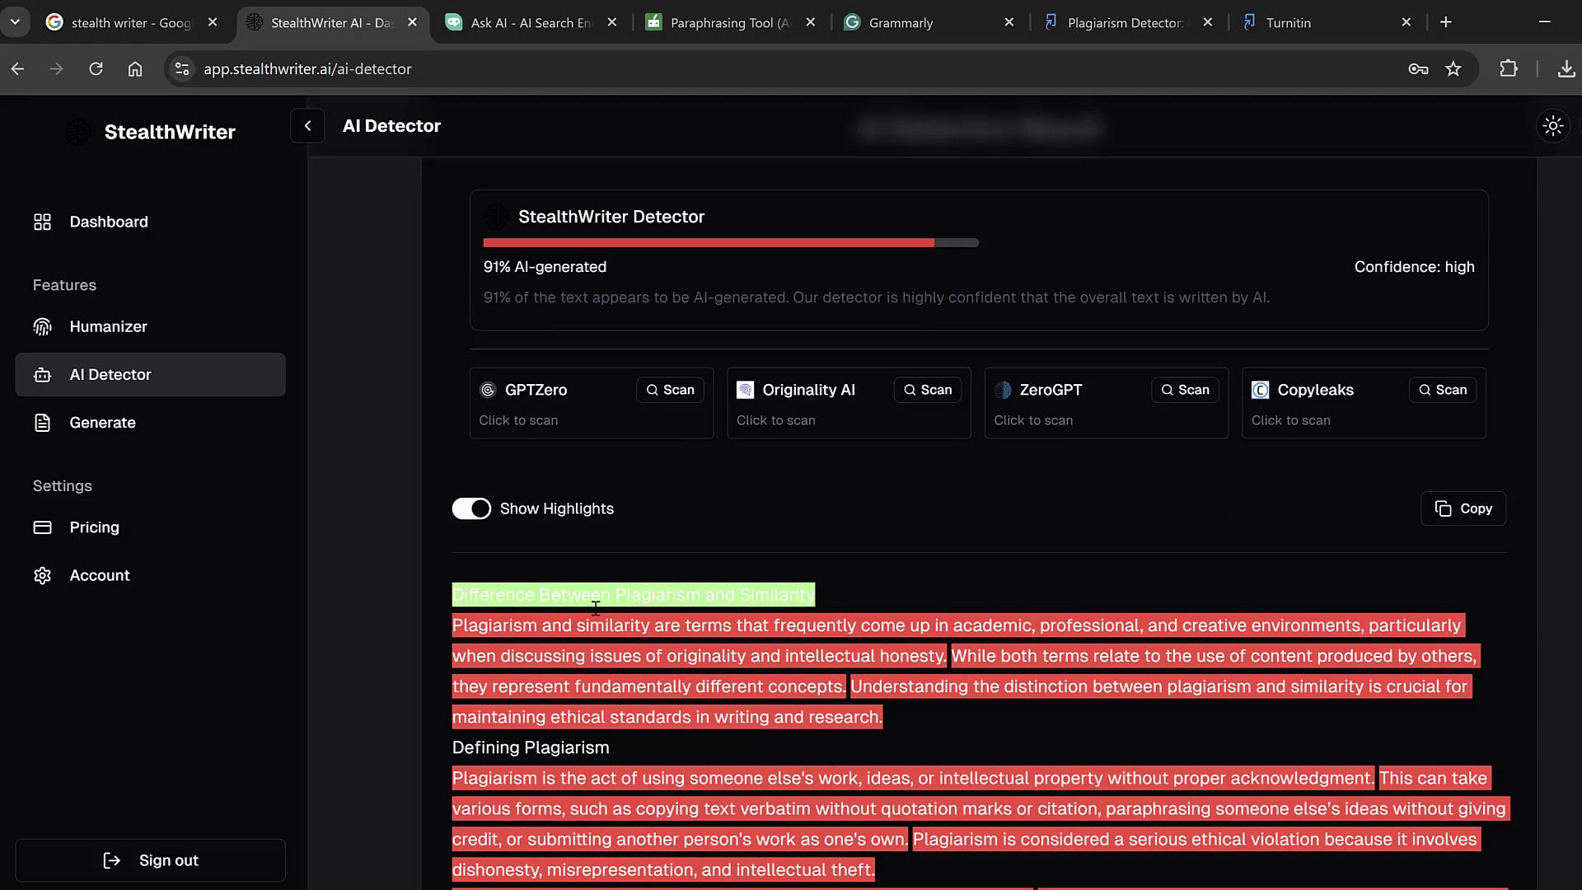
scroll(544, 511, down, 1)
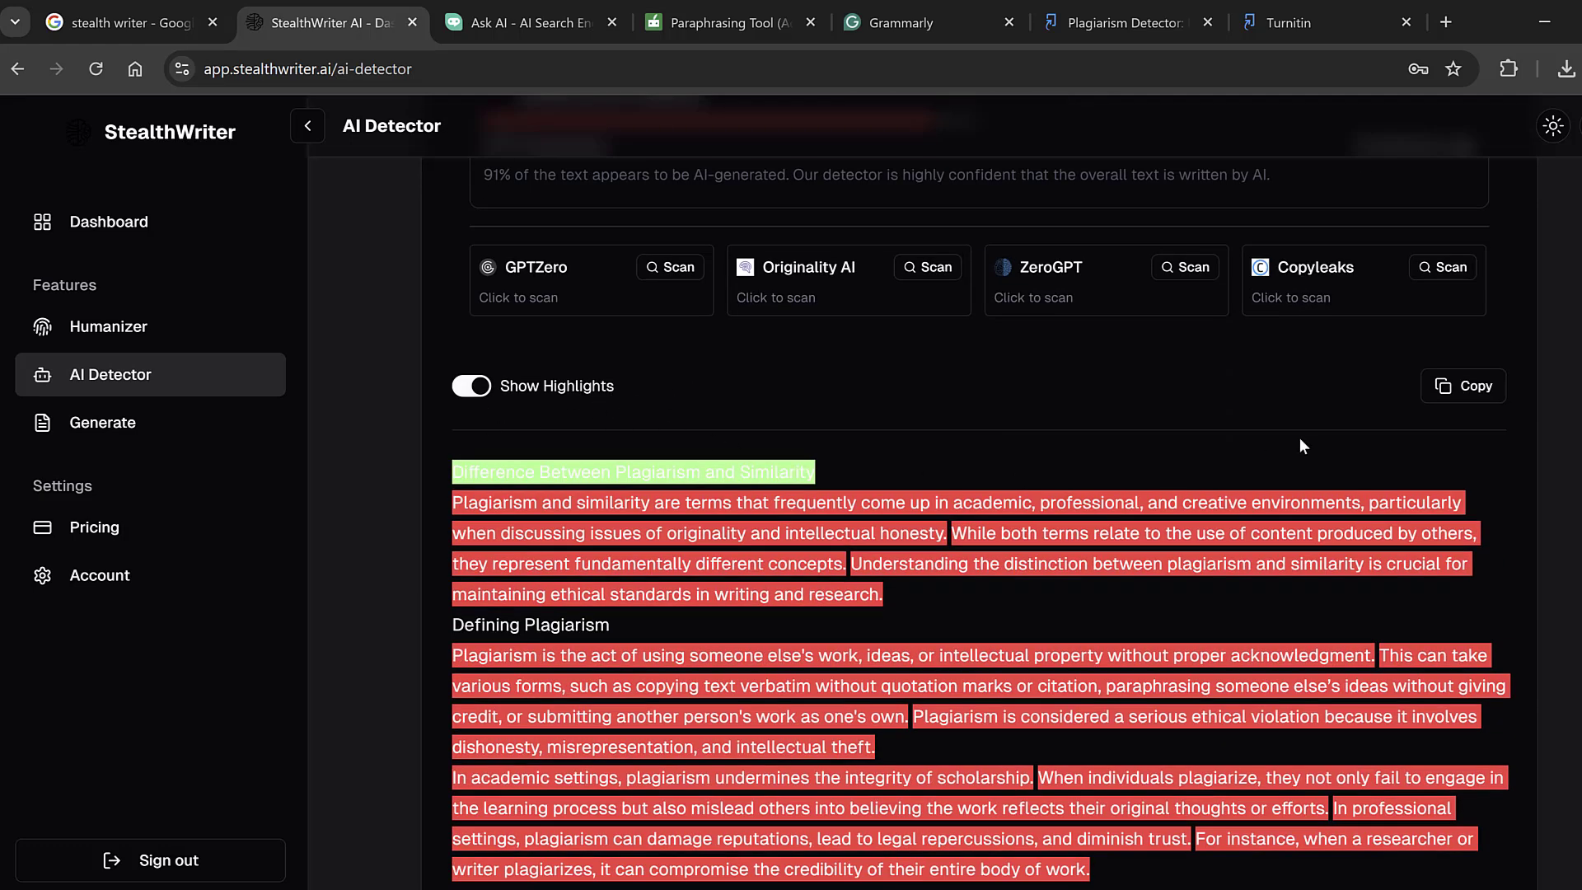
scroll(605, 571, down, 1)
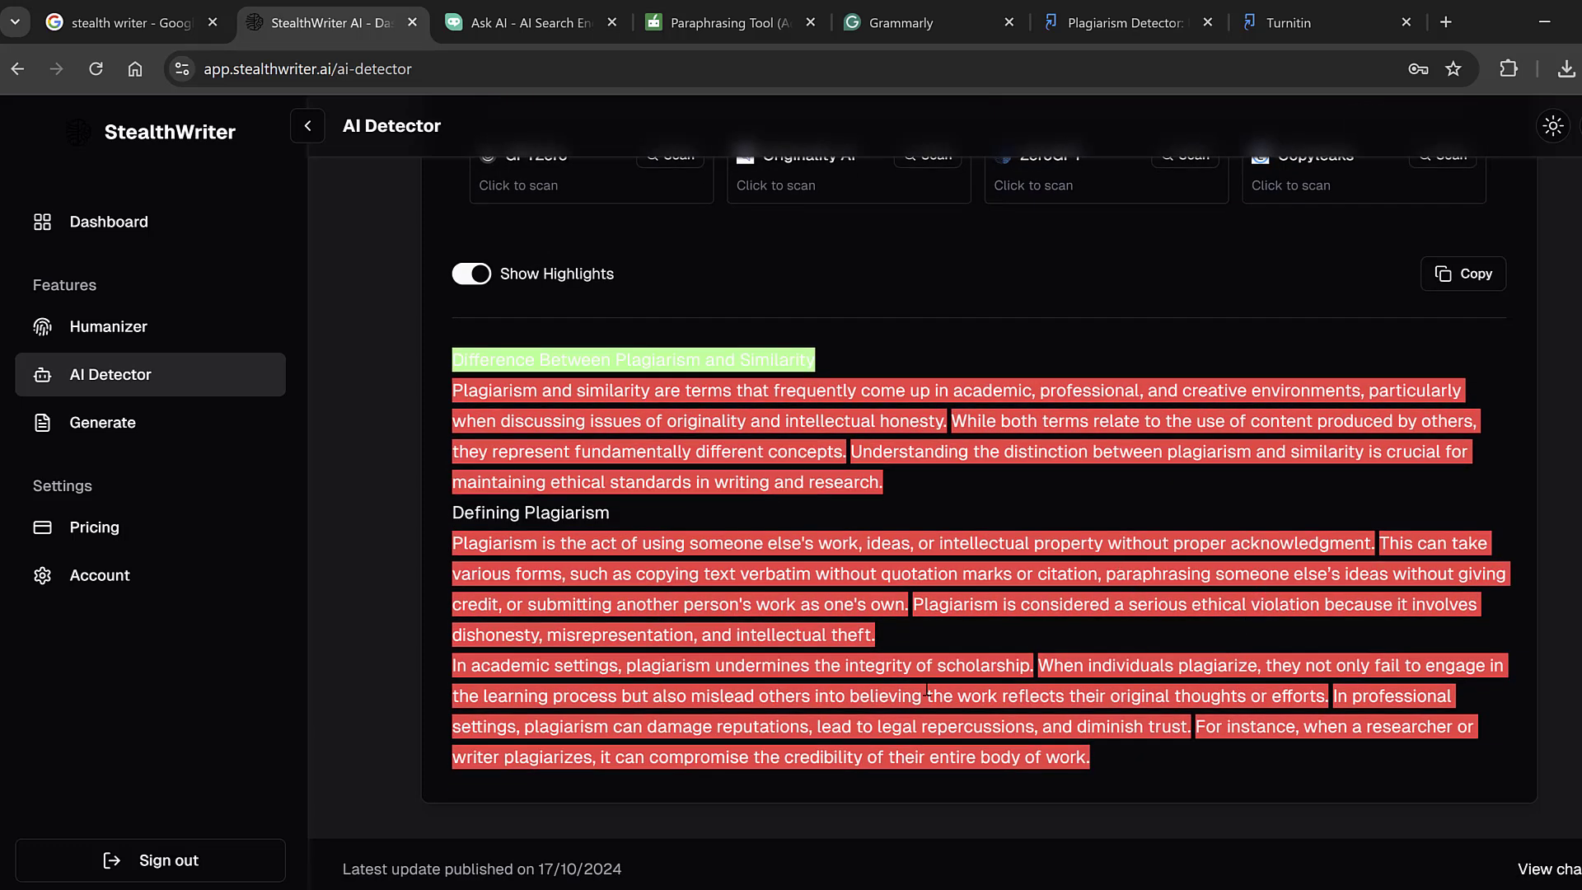
scroll(852, 591, up, 3)
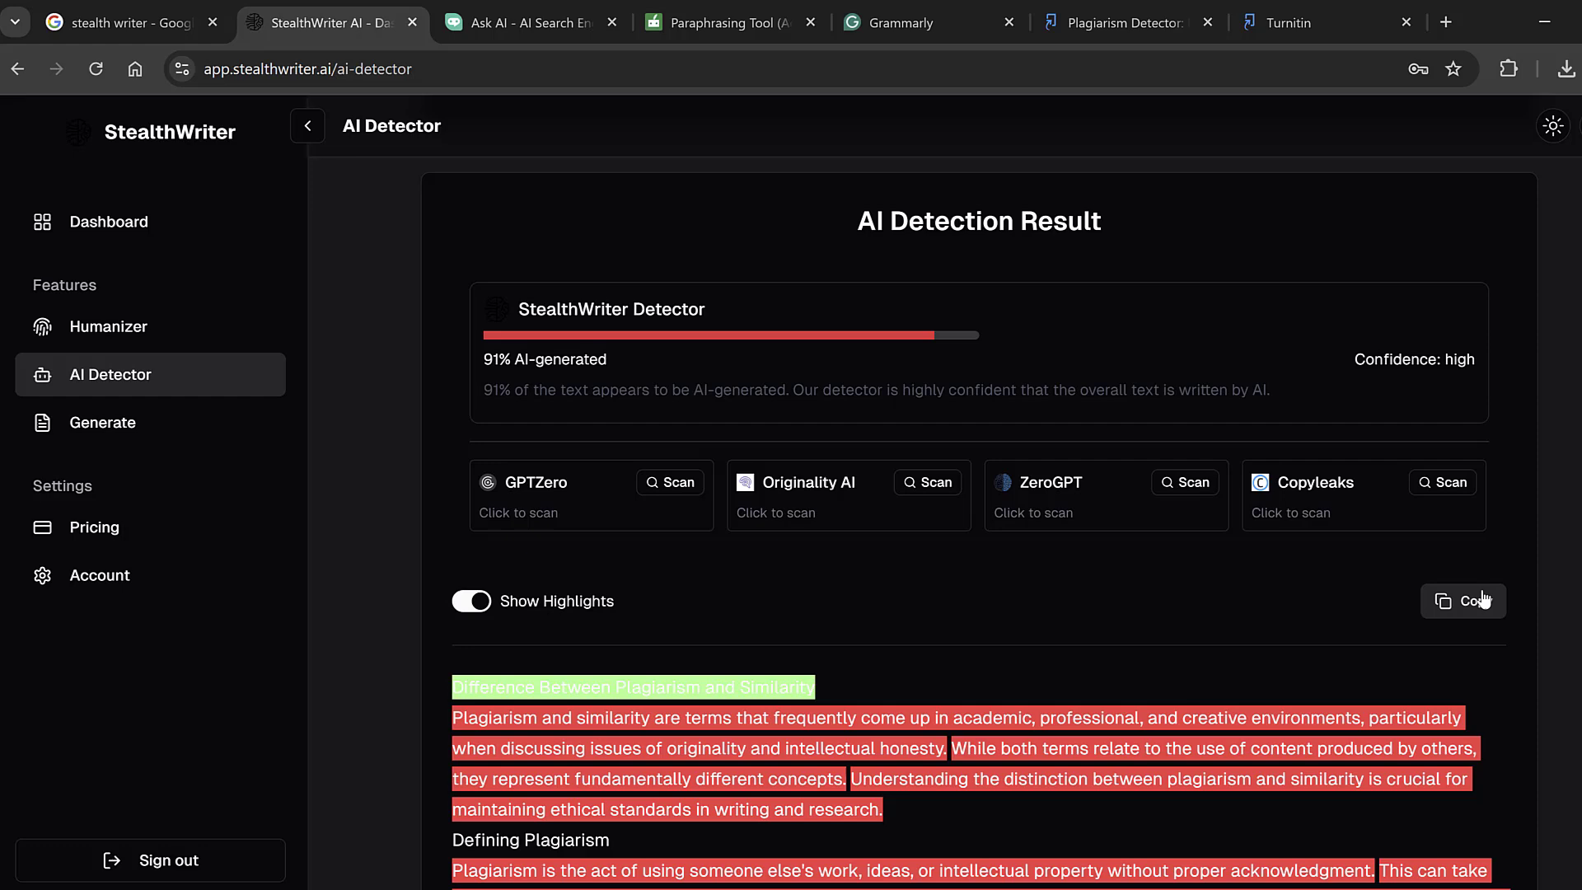
scroll(1042, 492, up, 6)
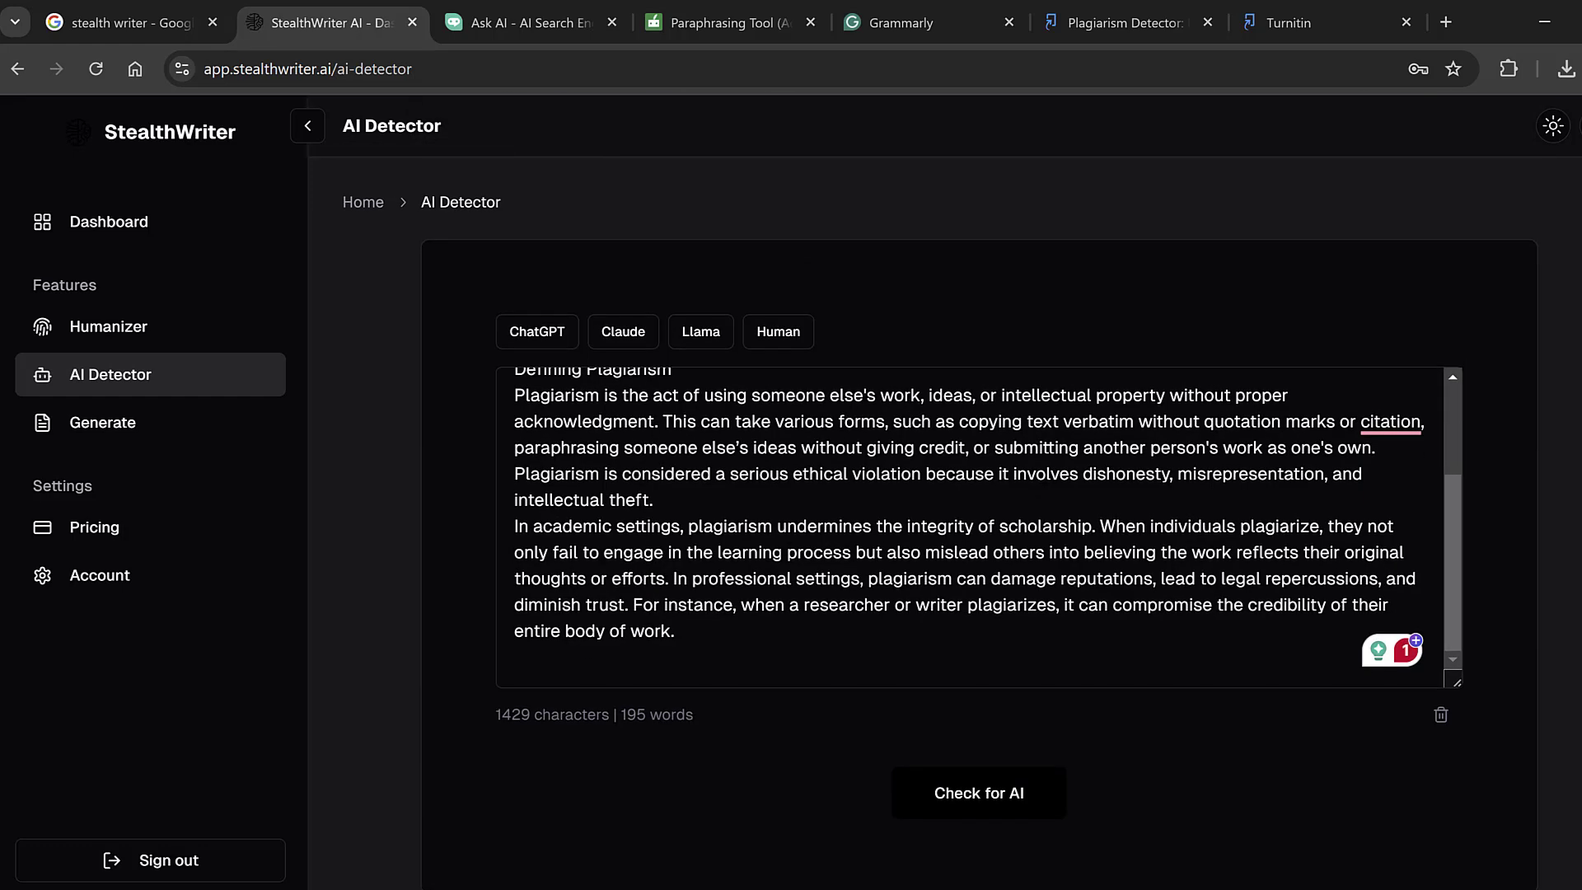
Copy all the essay text from the AI Detector box
drag(692, 639, 496, 306)
scroll(621, 430, down, 2)
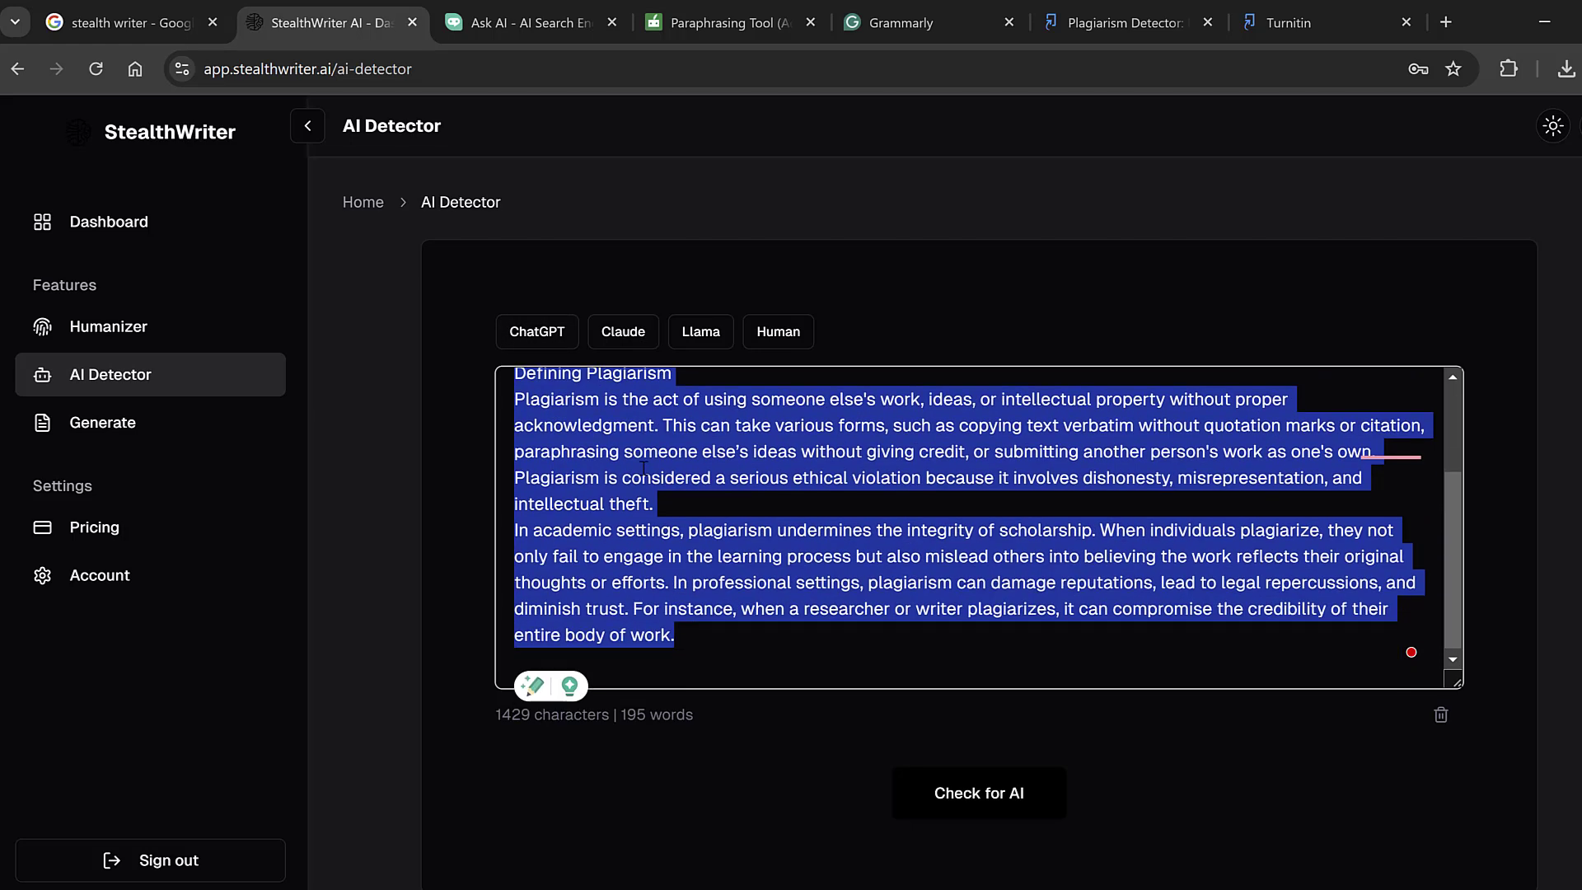
right_click(620, 459)
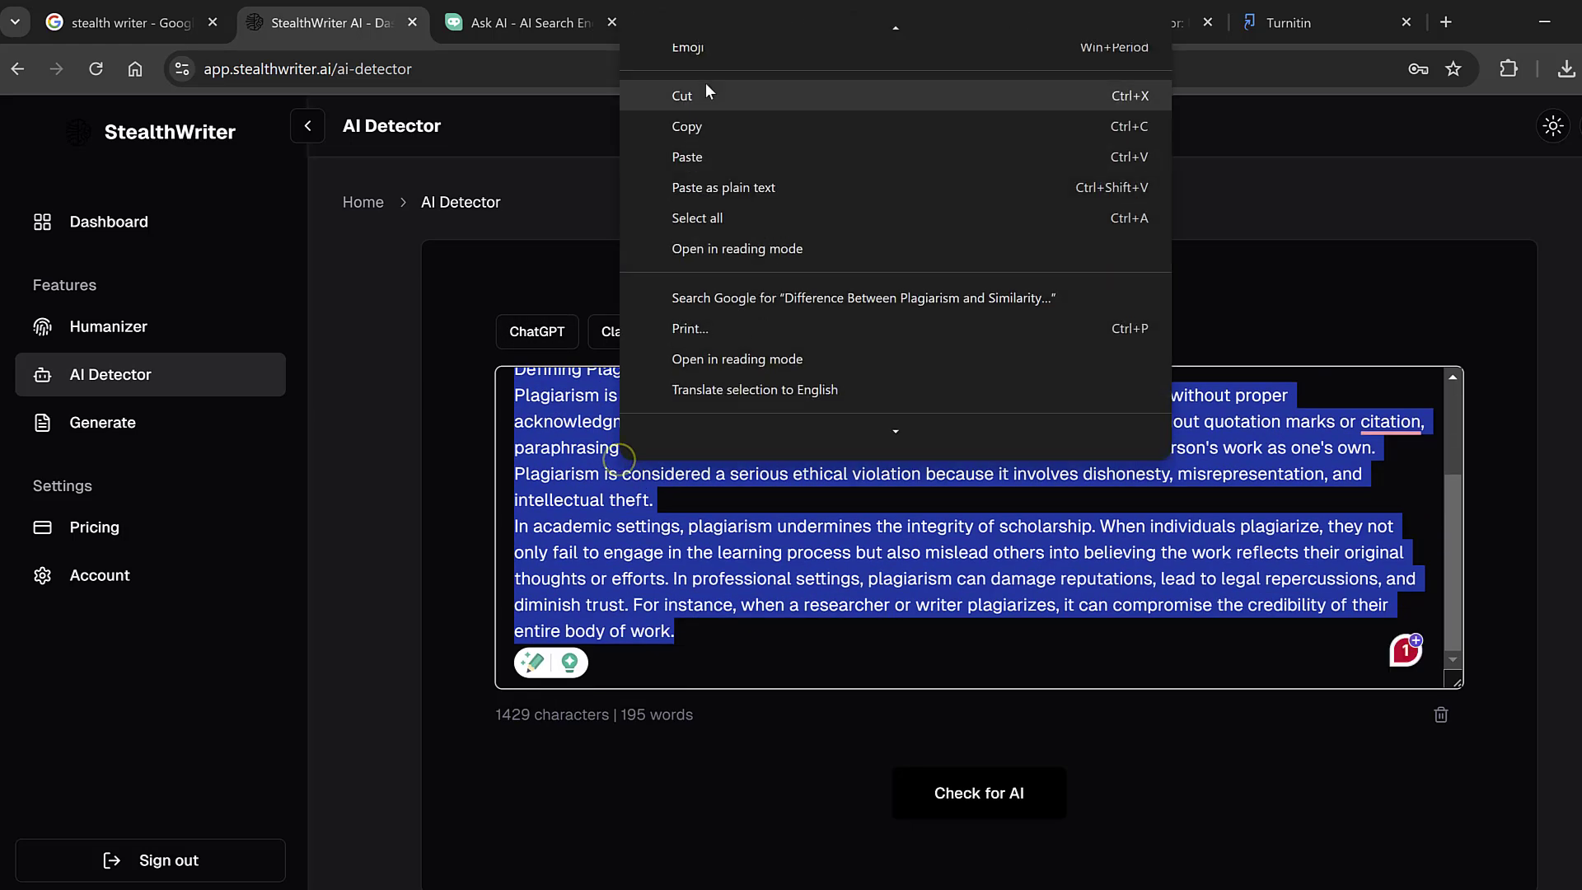
click(687, 126)
scroll(814, 381, down, 3)
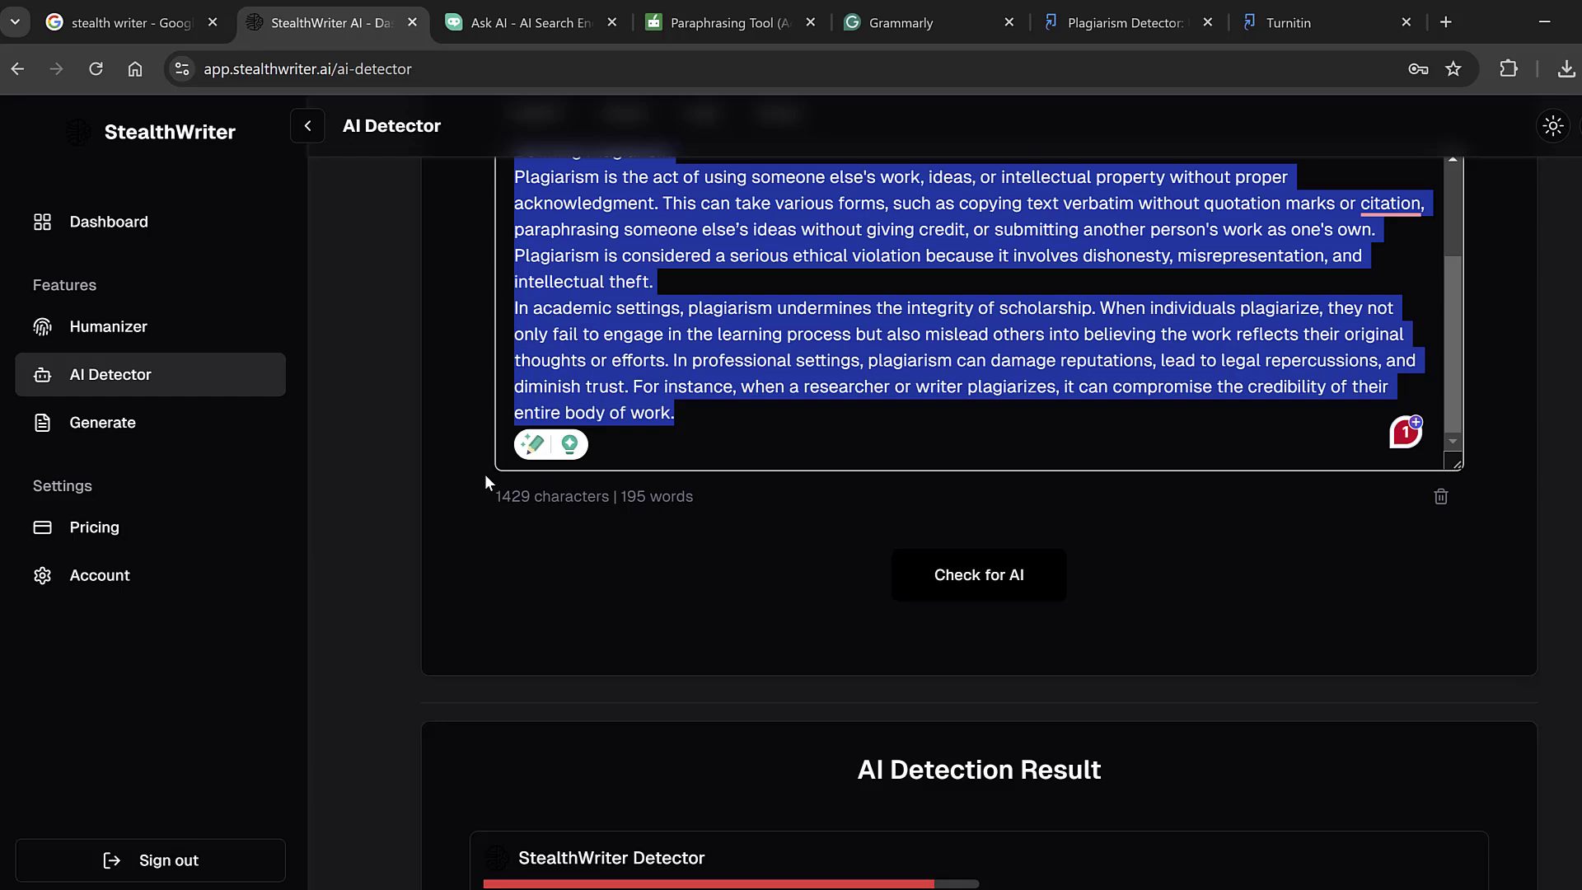
Paste the essay into the Humanizer's empty input box, dismissing the release announcement
click(122, 329)
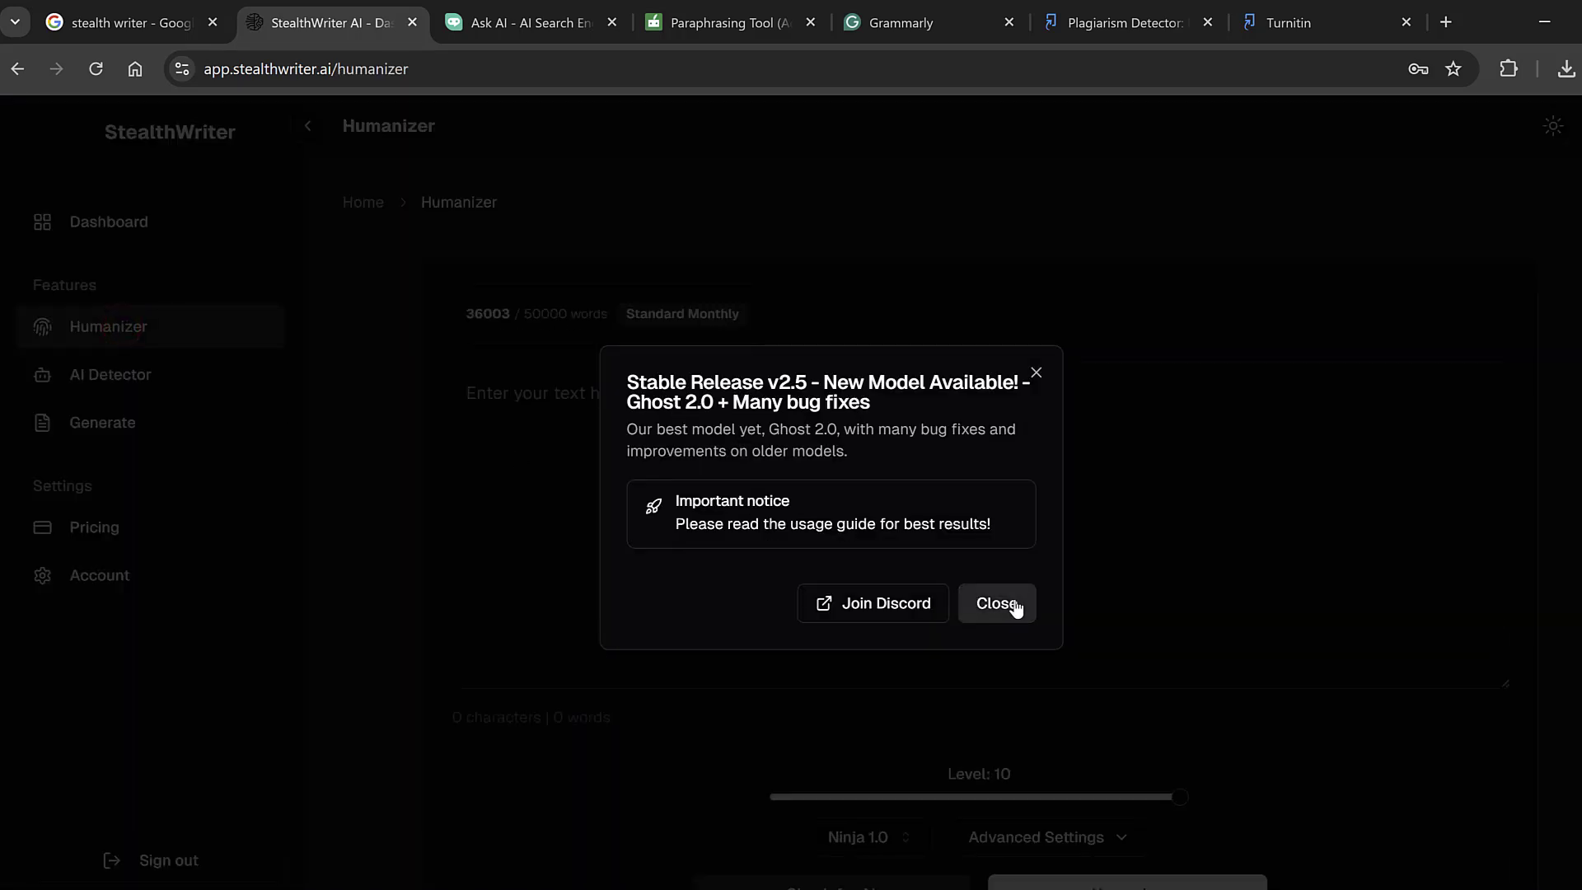
click(999, 603)
click(517, 404)
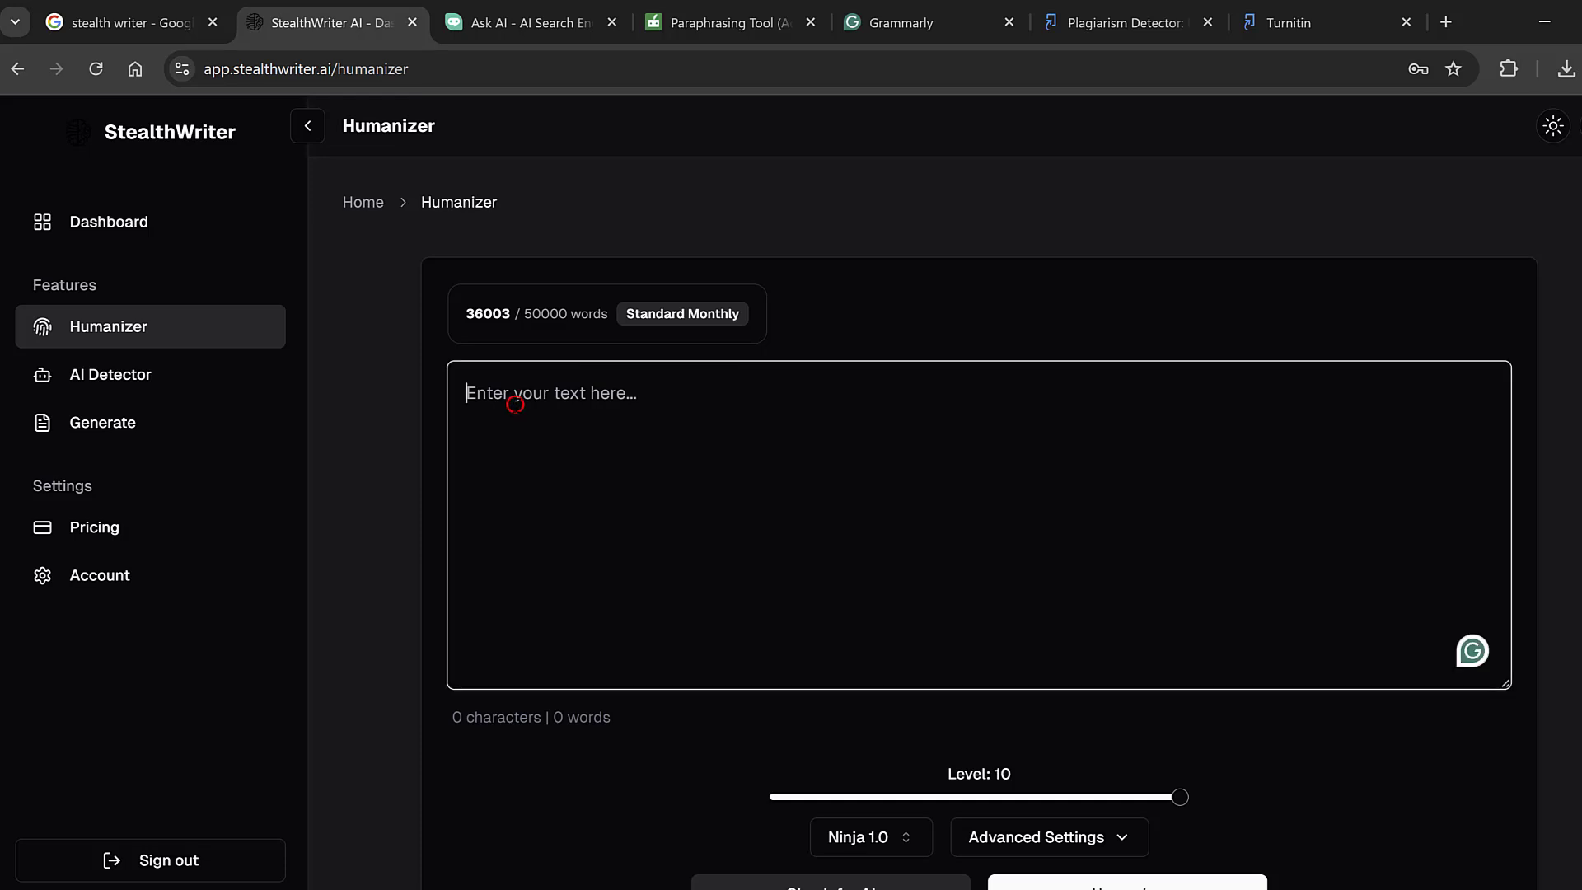
key(ctrl+v)
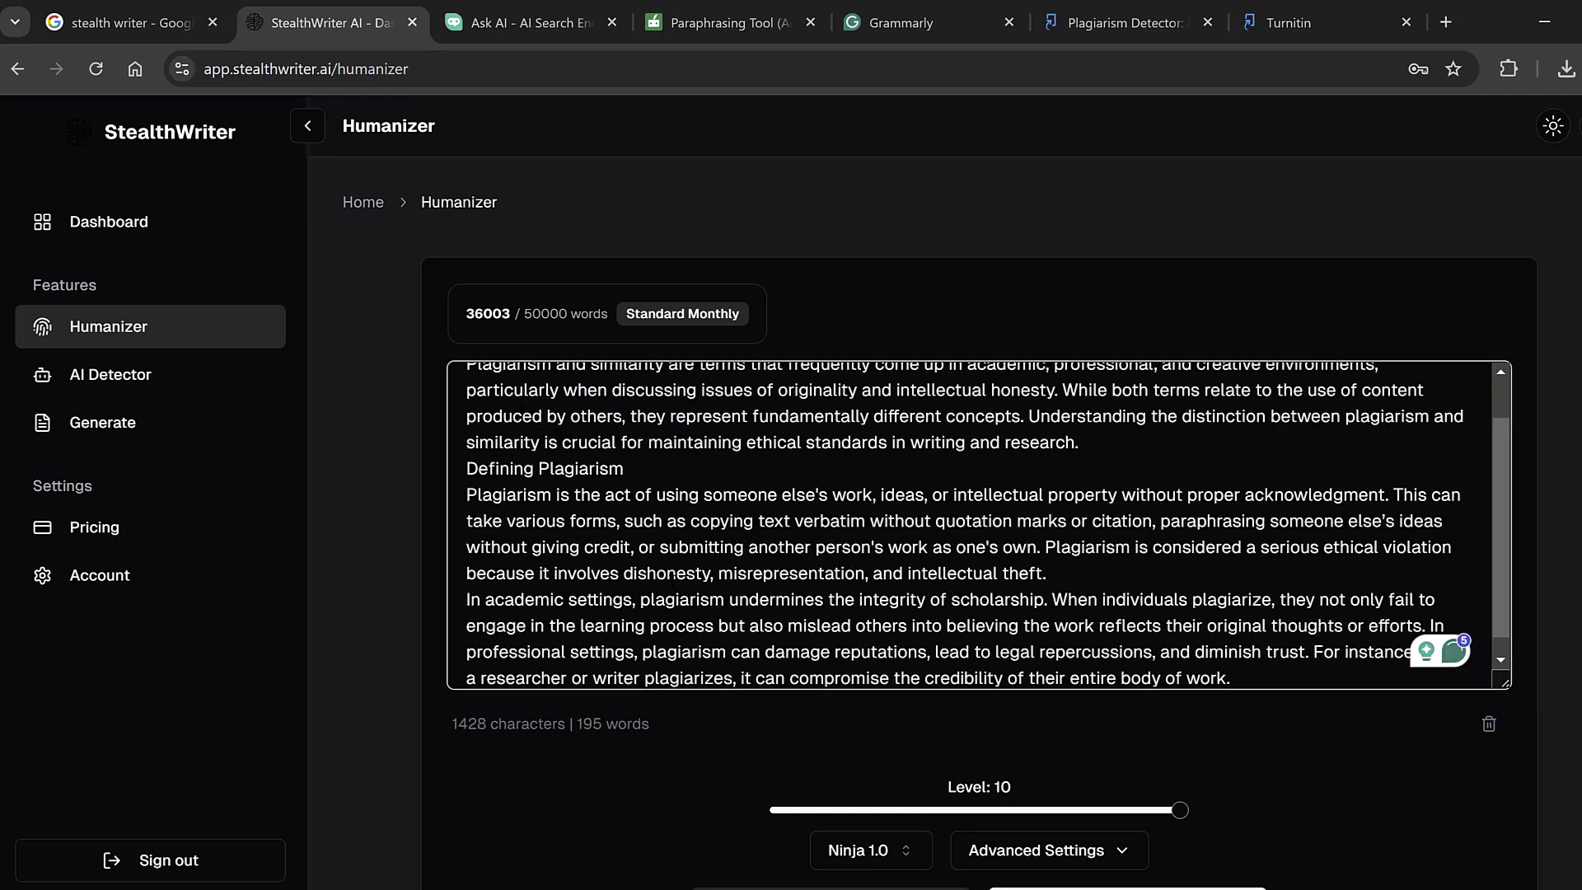
scroll(824, 577, down, 3)
scroll(921, 791, down, 3)
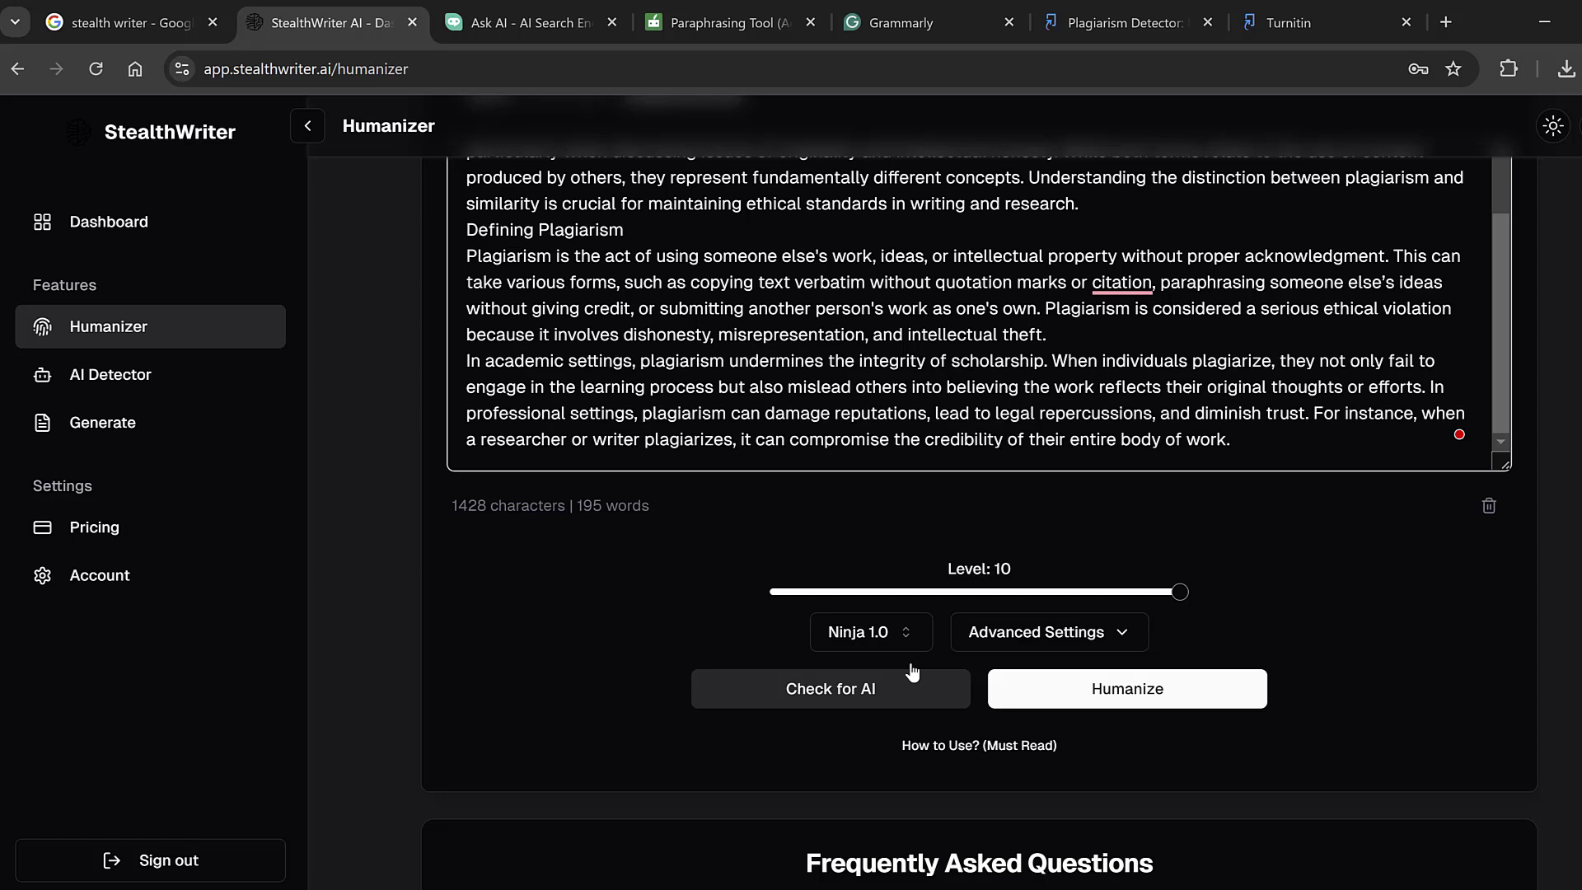
Choose Ghost 2.0 from the Humanizer's model list
click(906, 641)
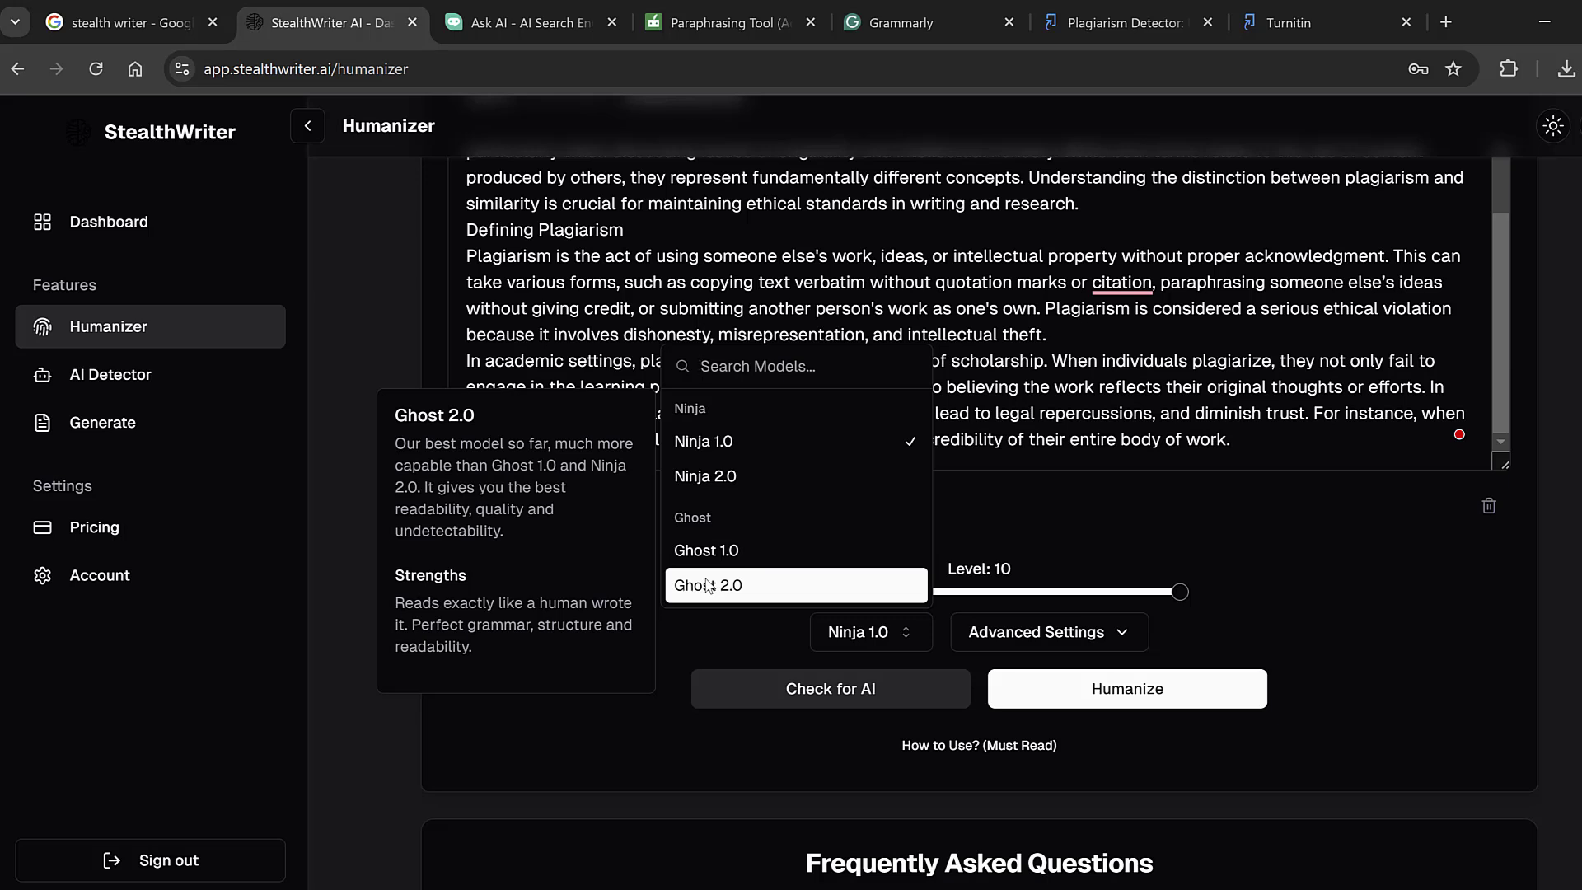
click(708, 586)
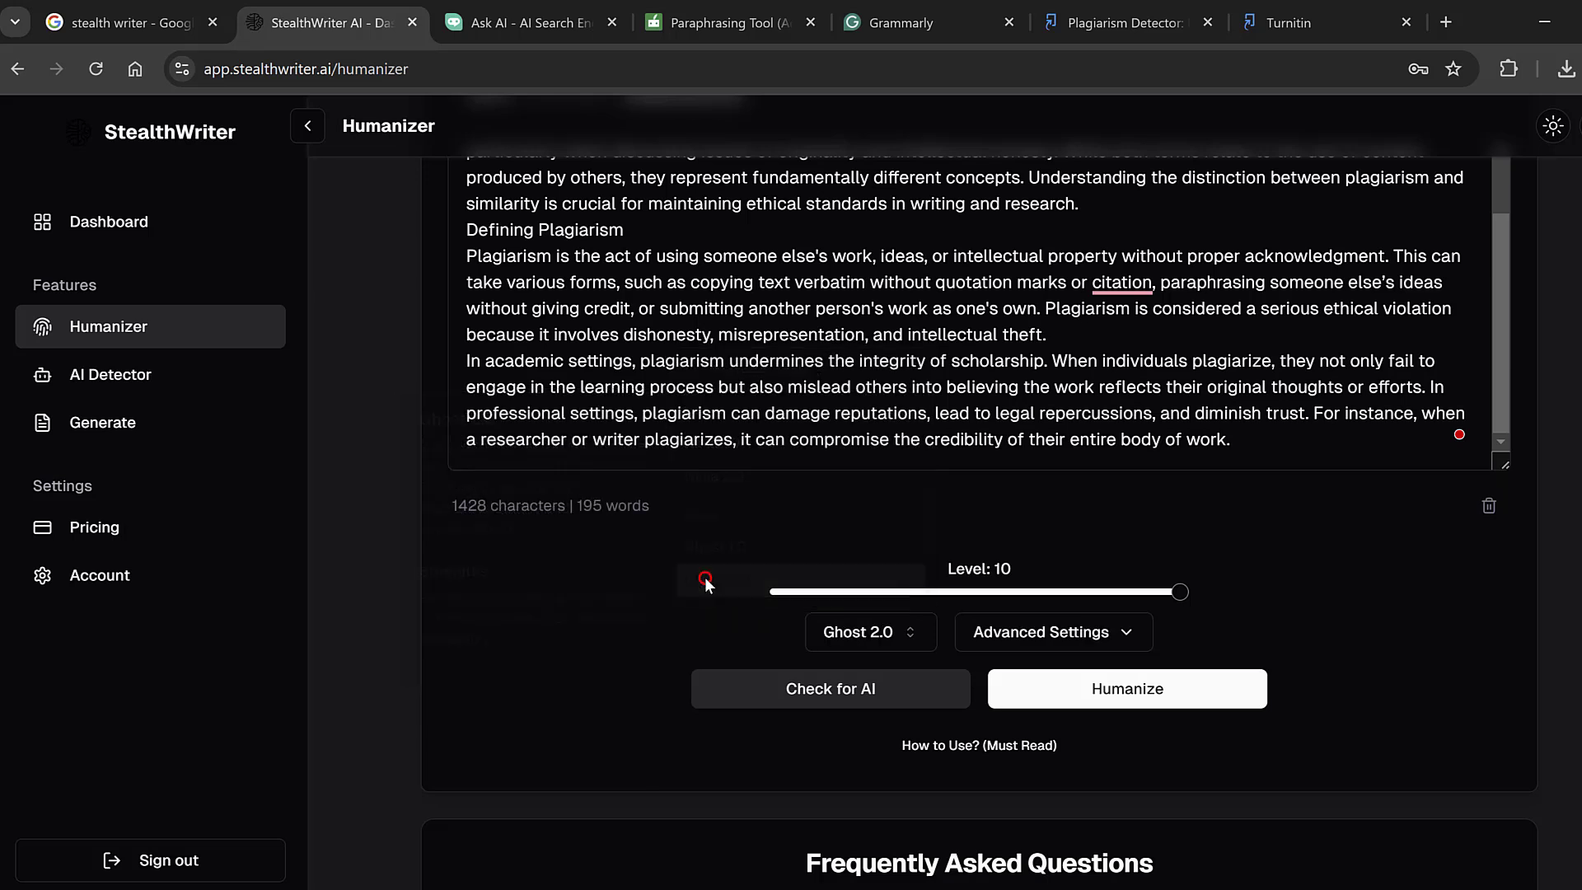
Humanize the essay and review the output, 1445 characters and 213 words, rated 18% AI
click(1121, 697)
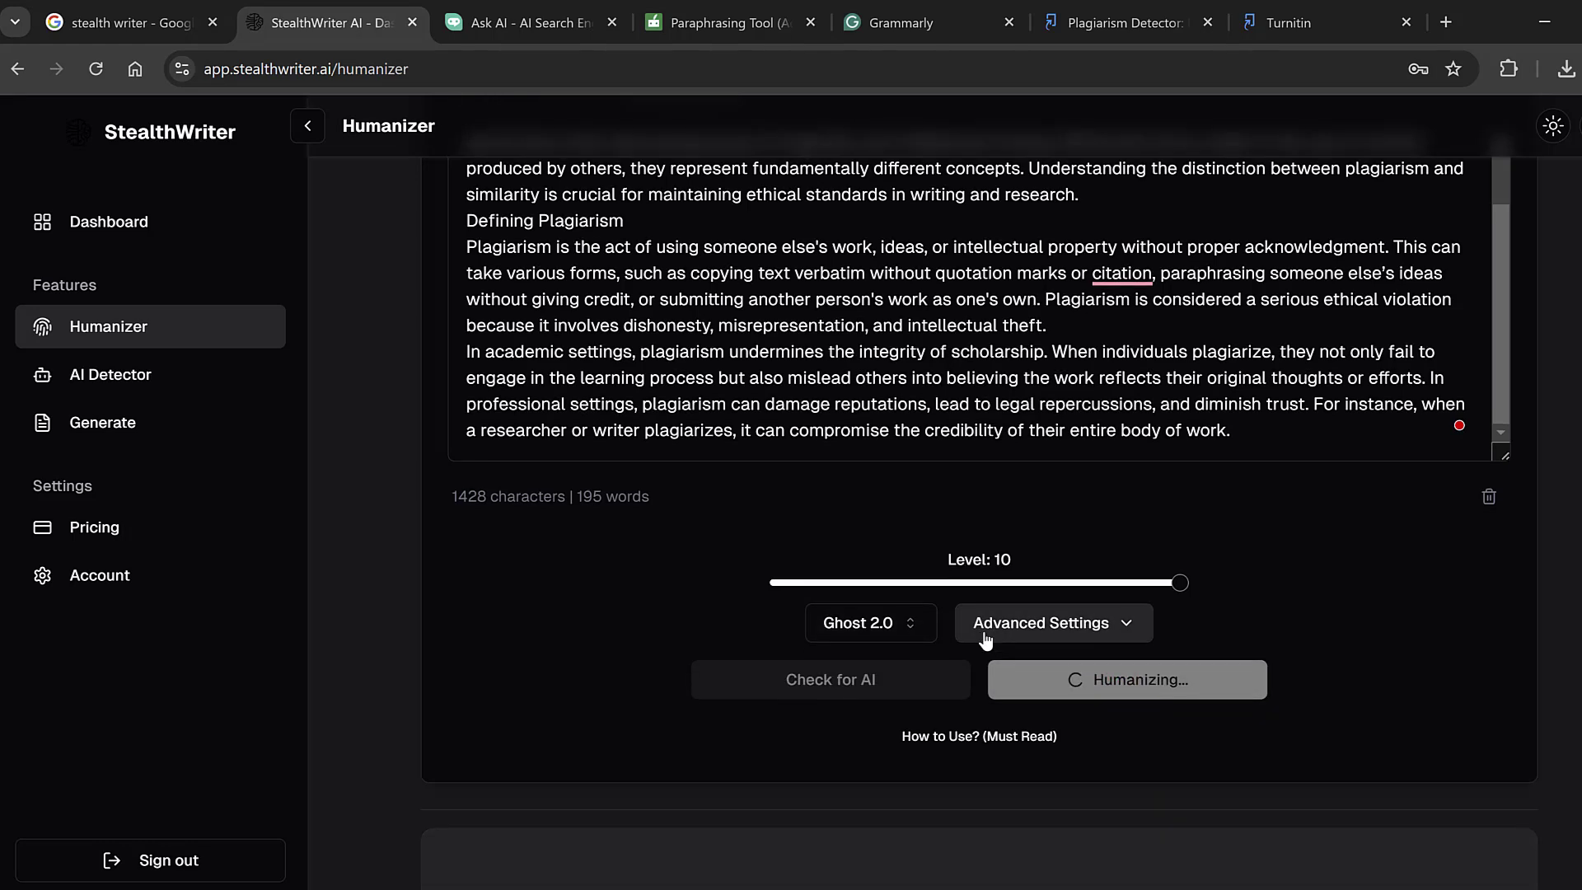
scroll(989, 635, down, 3)
scroll(984, 639, down, 3)
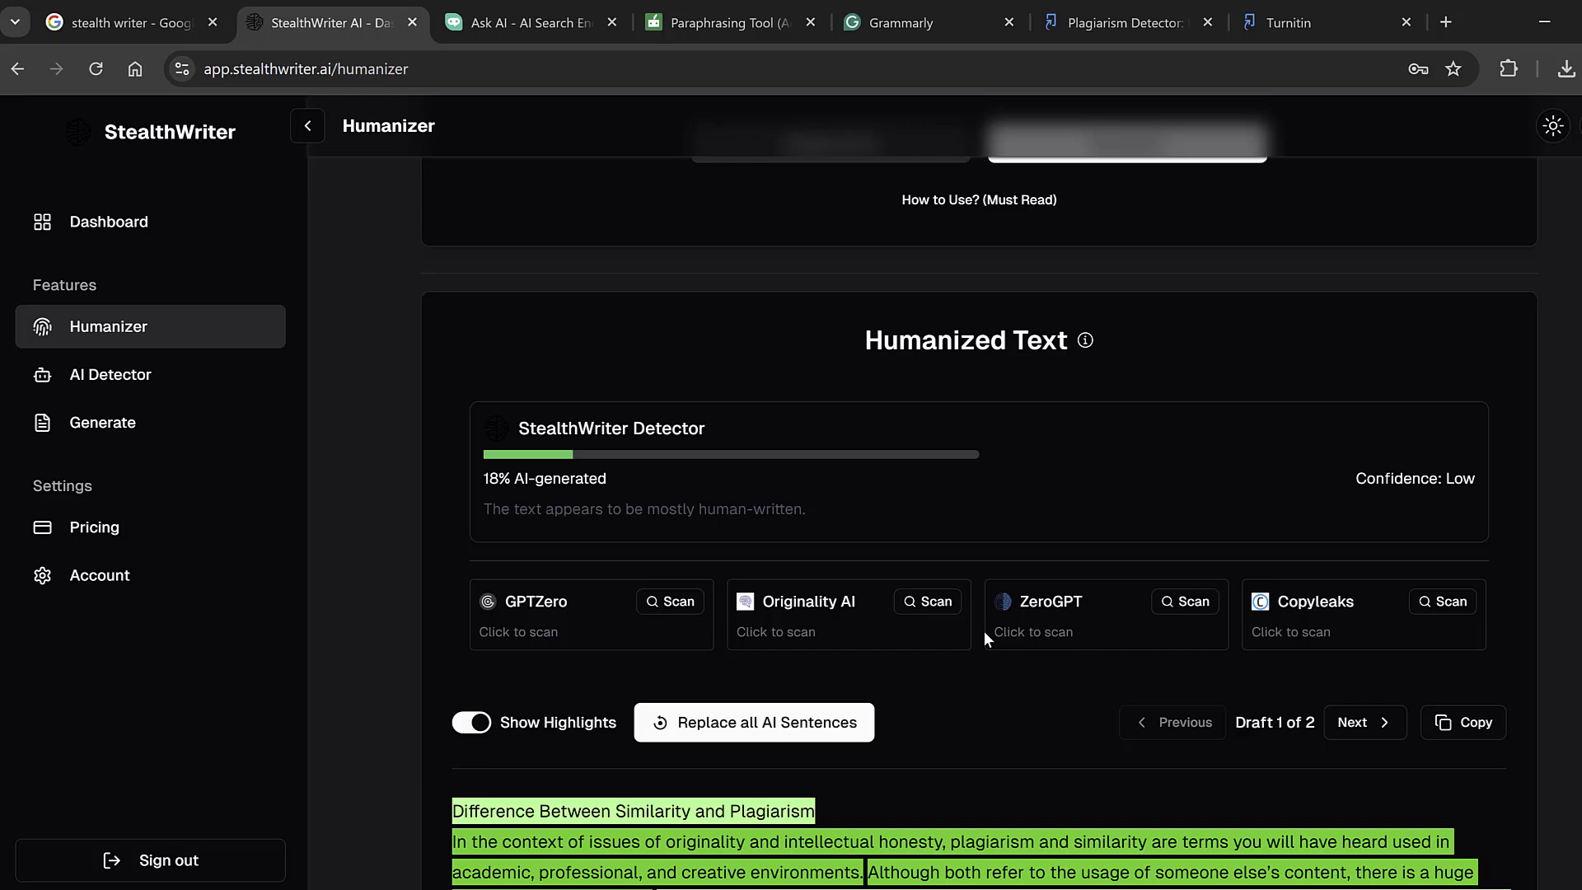
scroll(984, 639, up, 3)
scroll(985, 635, down, 3)
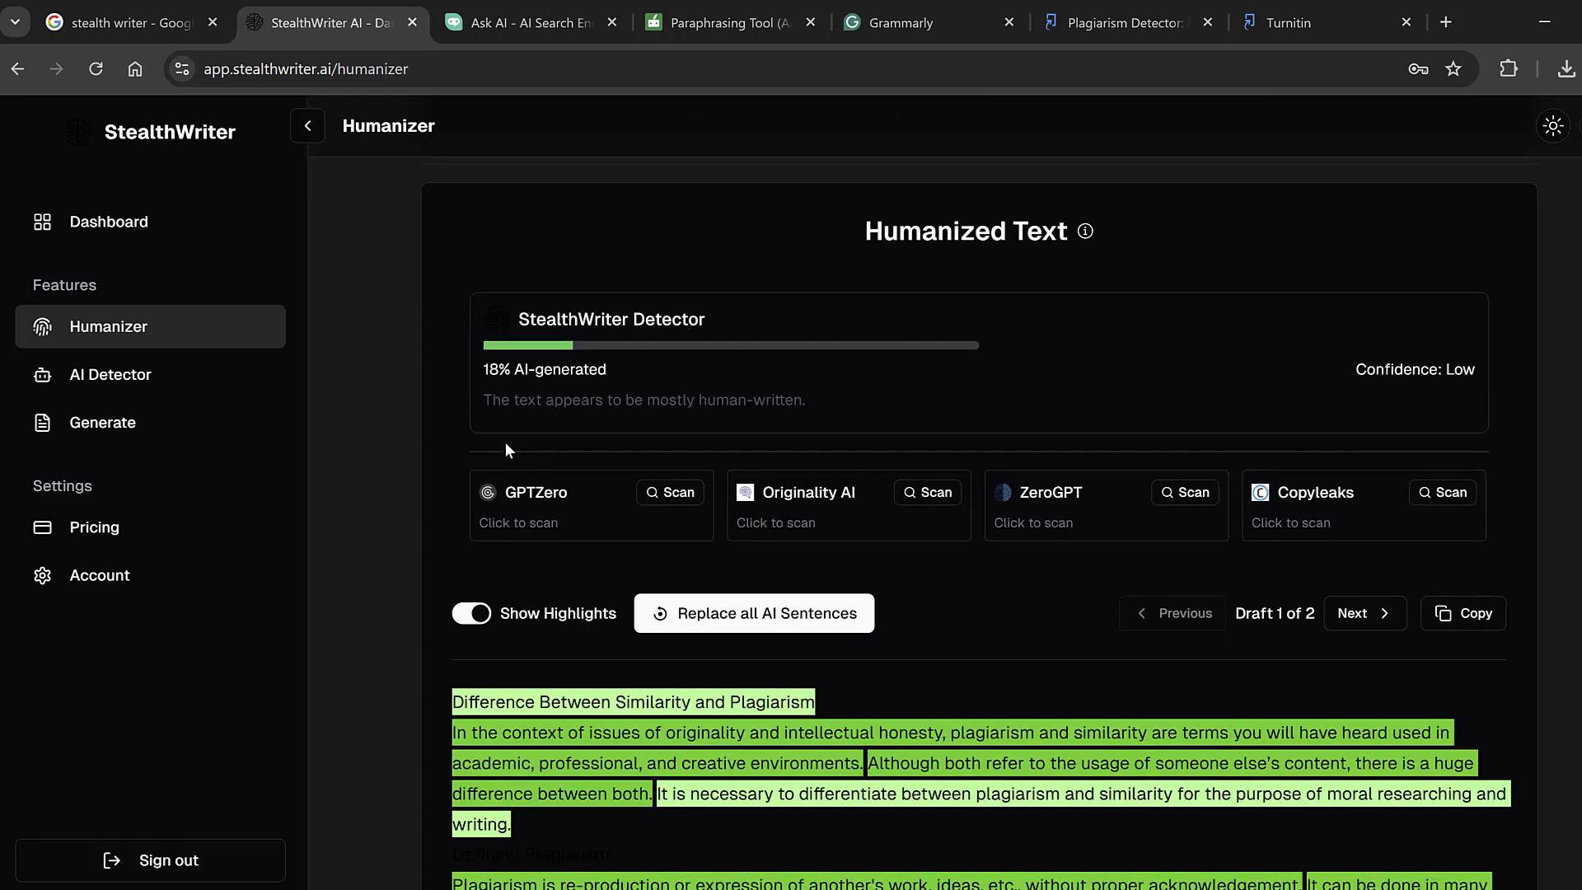
scroll(584, 508, down, 3)
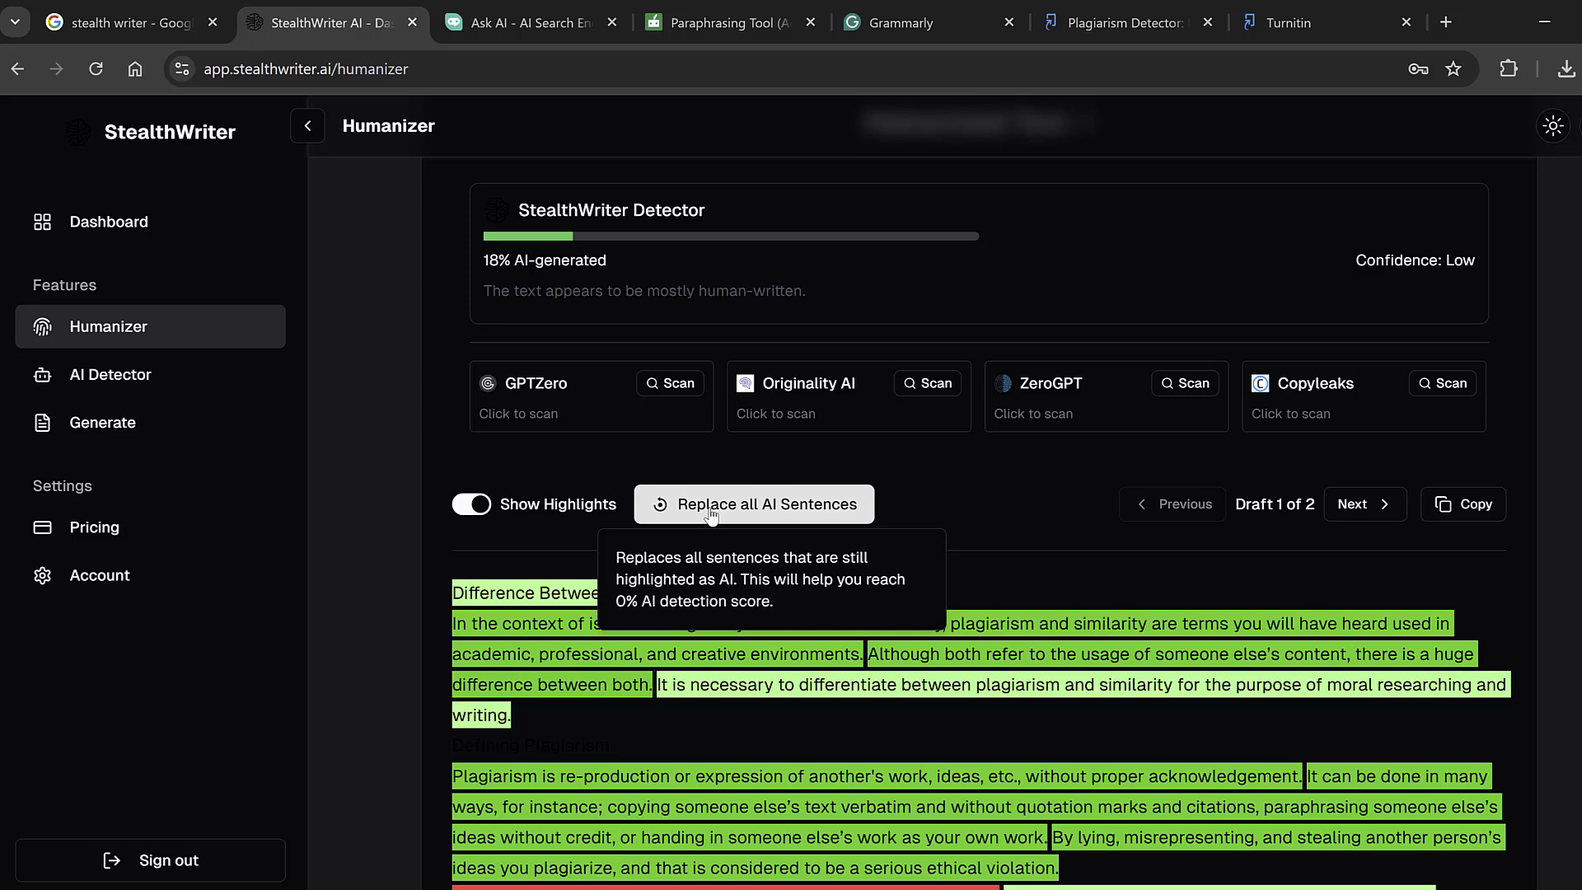
scroll(759, 527, down, 3)
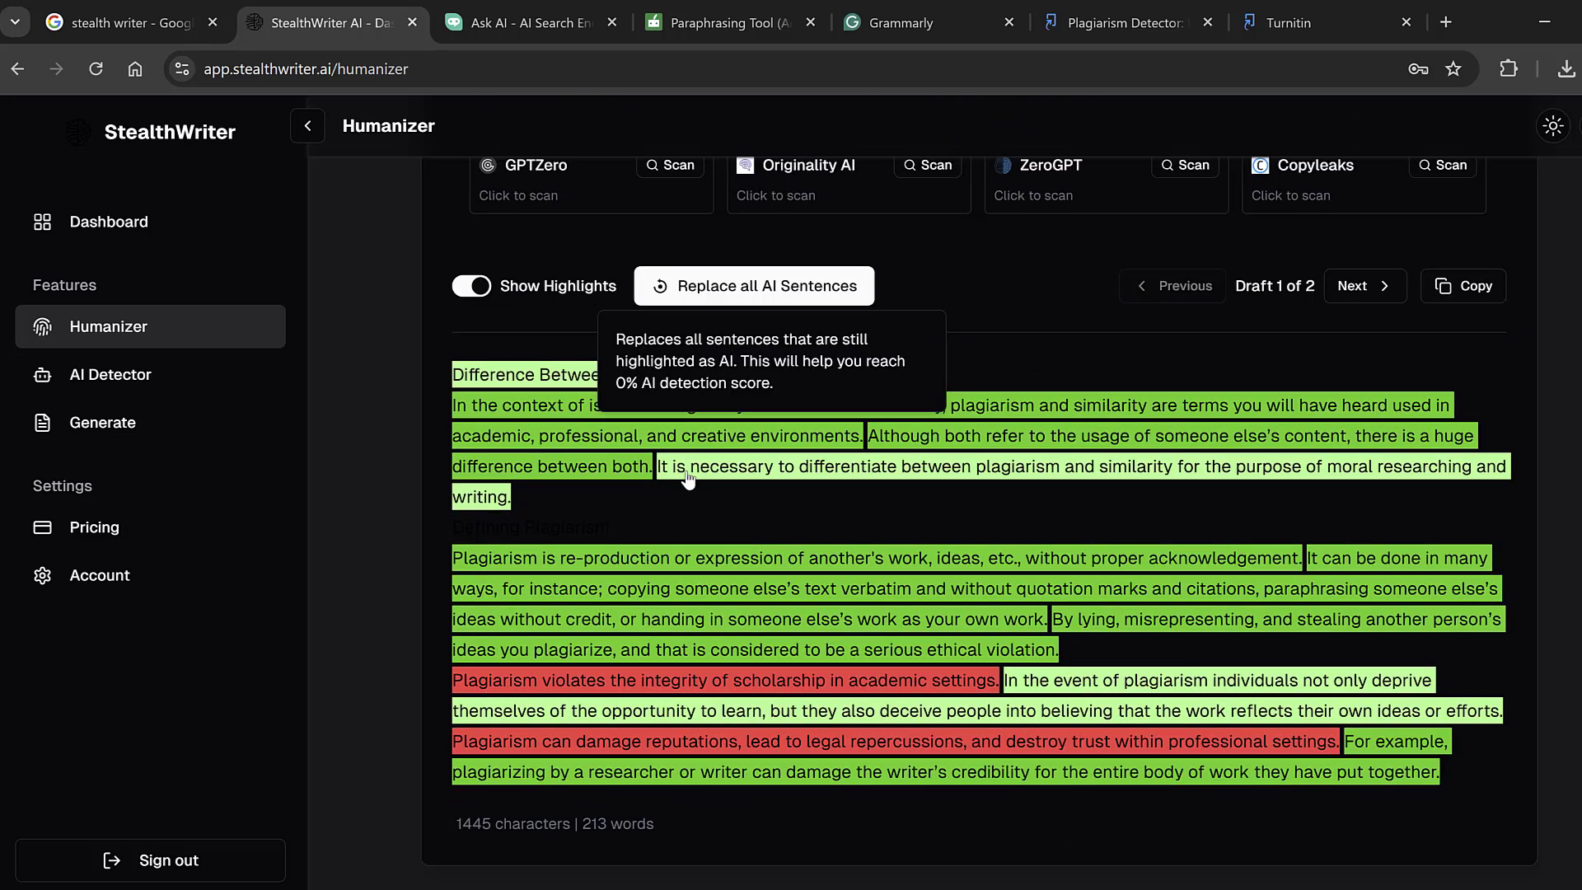
Replace the AI-flagged sentences three times until few remain highlighted
click(787, 287)
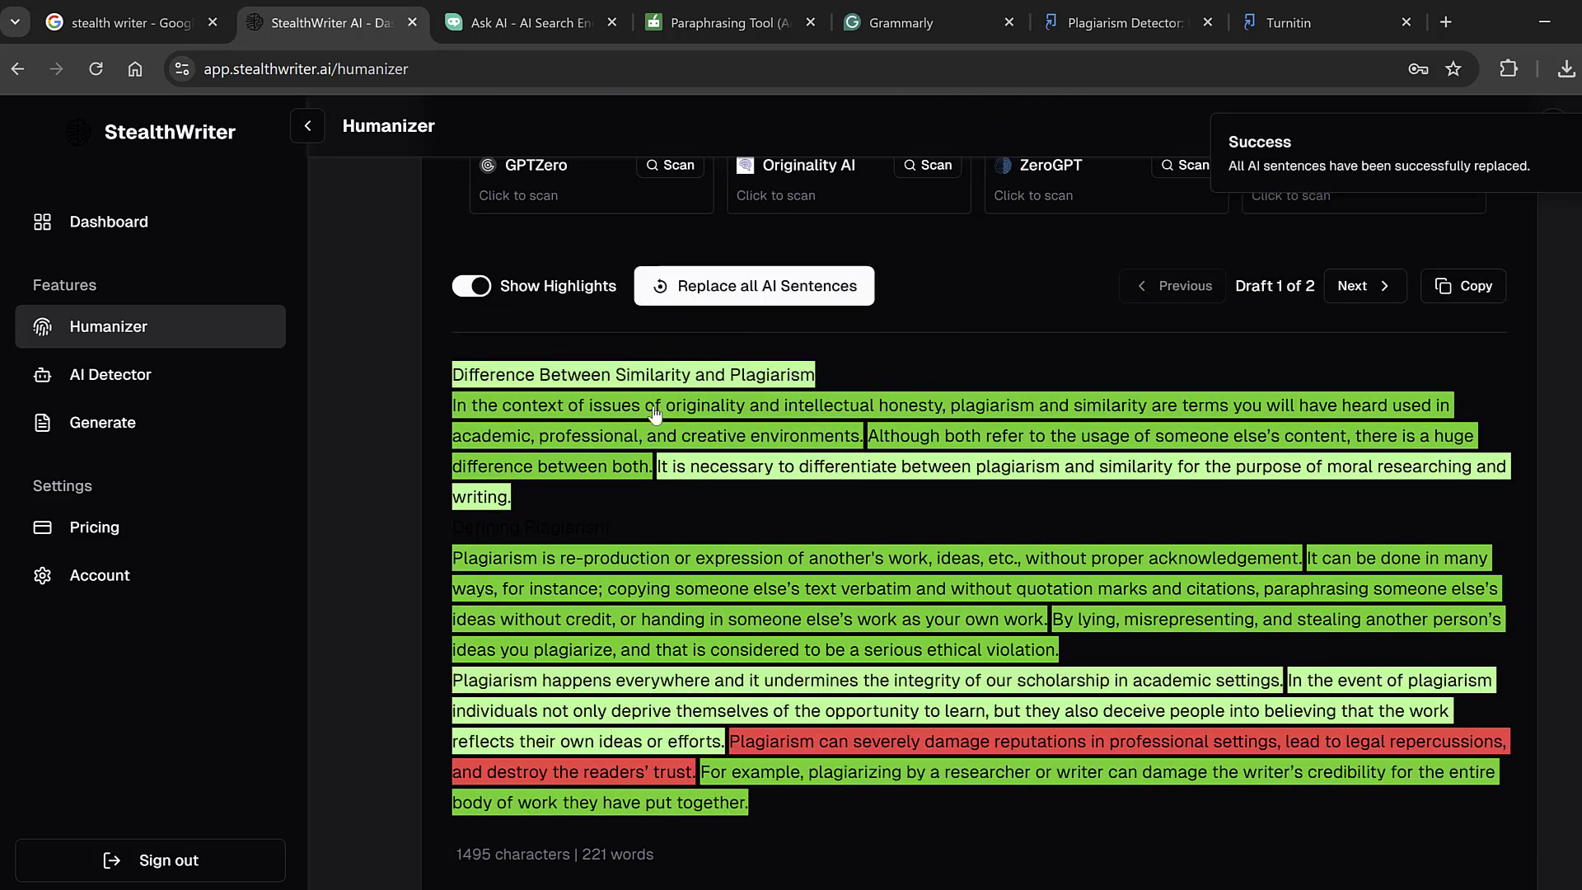
click(749, 281)
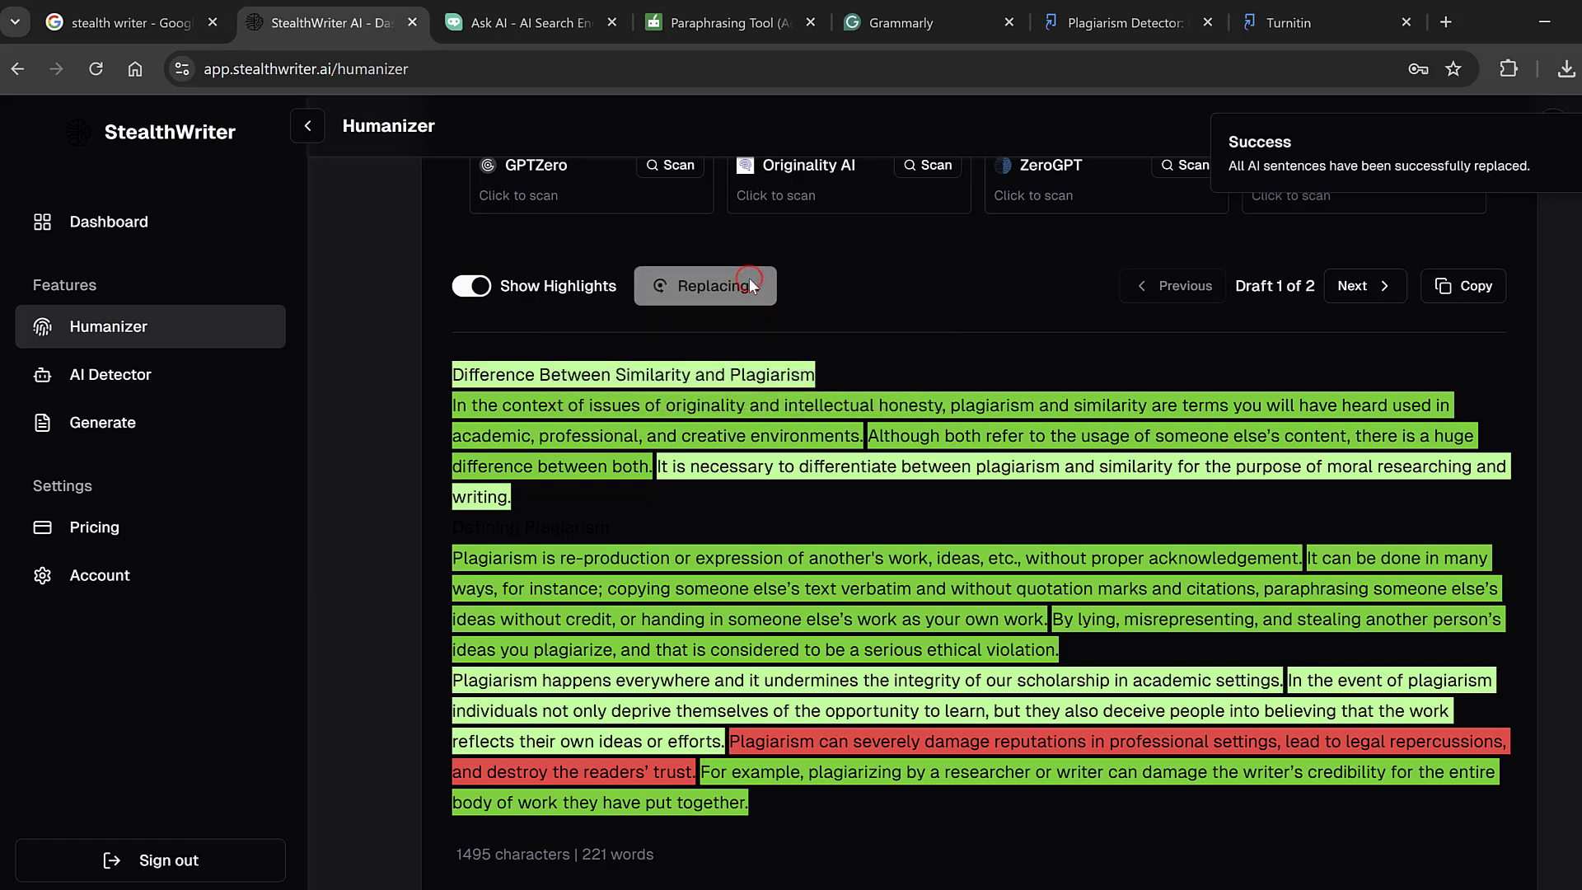
click(750, 280)
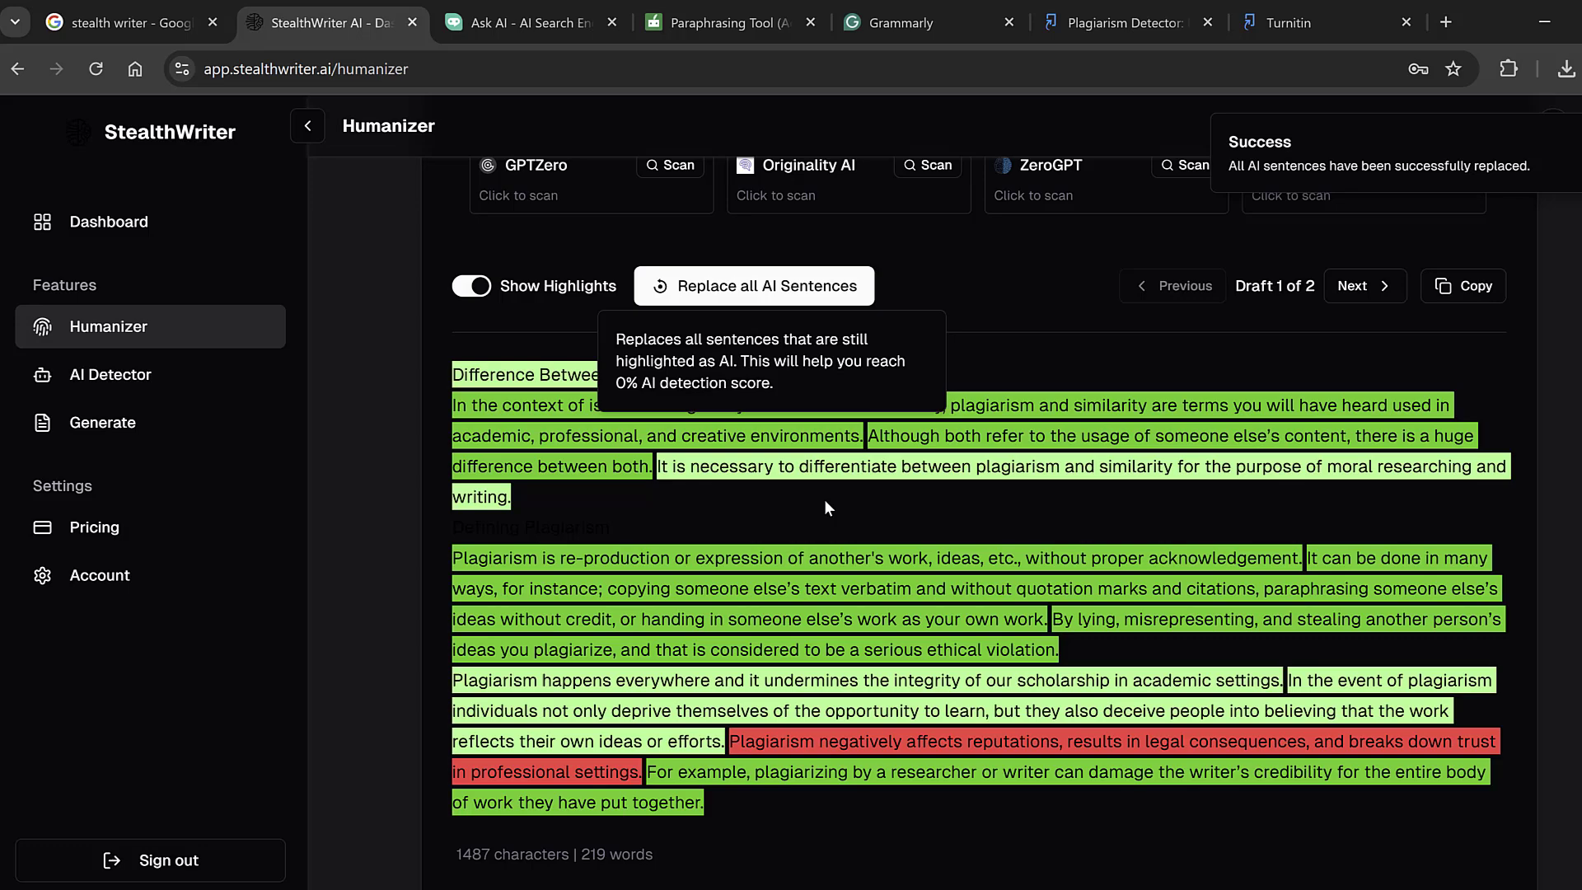
scroll(824, 499, down, 3)
scroll(1365, 401, up, 4)
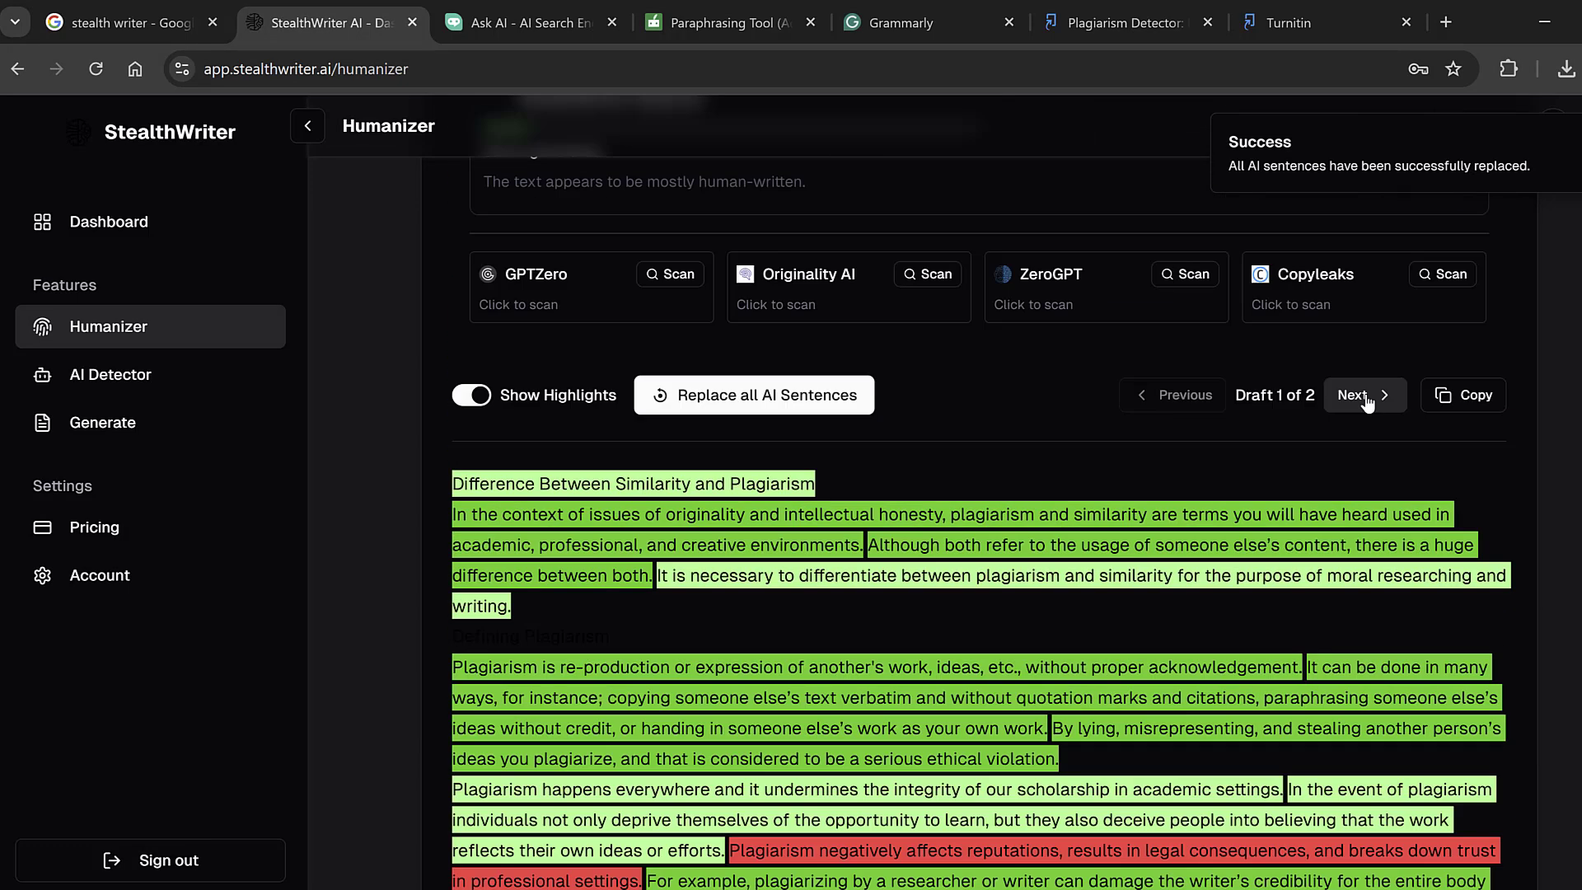
Compare Draft 2 of the humanized essay, then return to Draft 1, rated 9% AI
click(1352, 395)
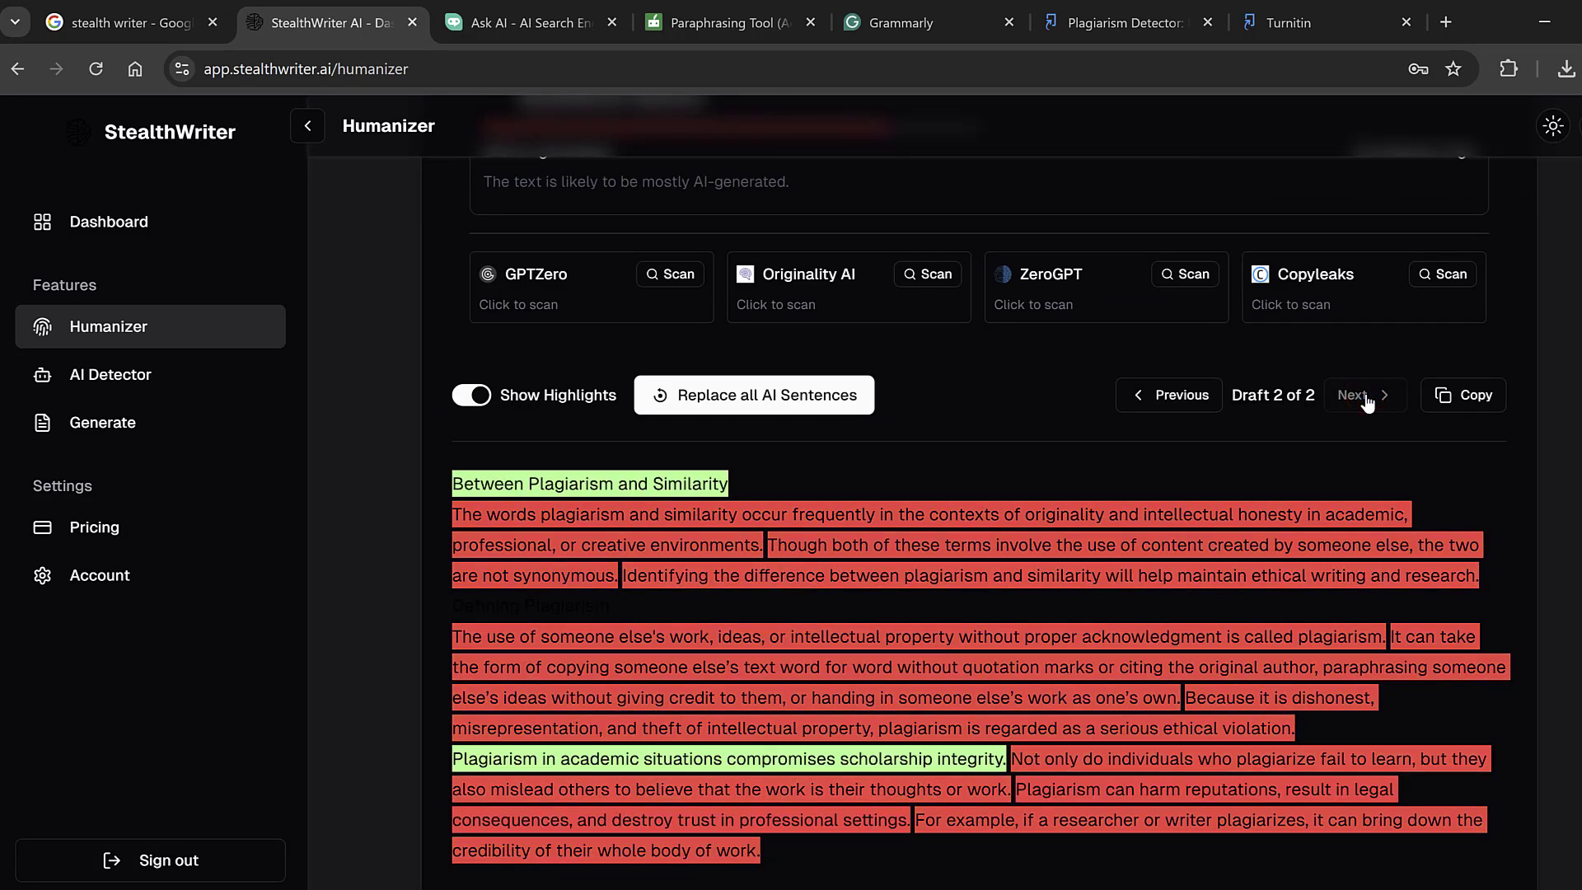
scroll(1165, 394, up, 4)
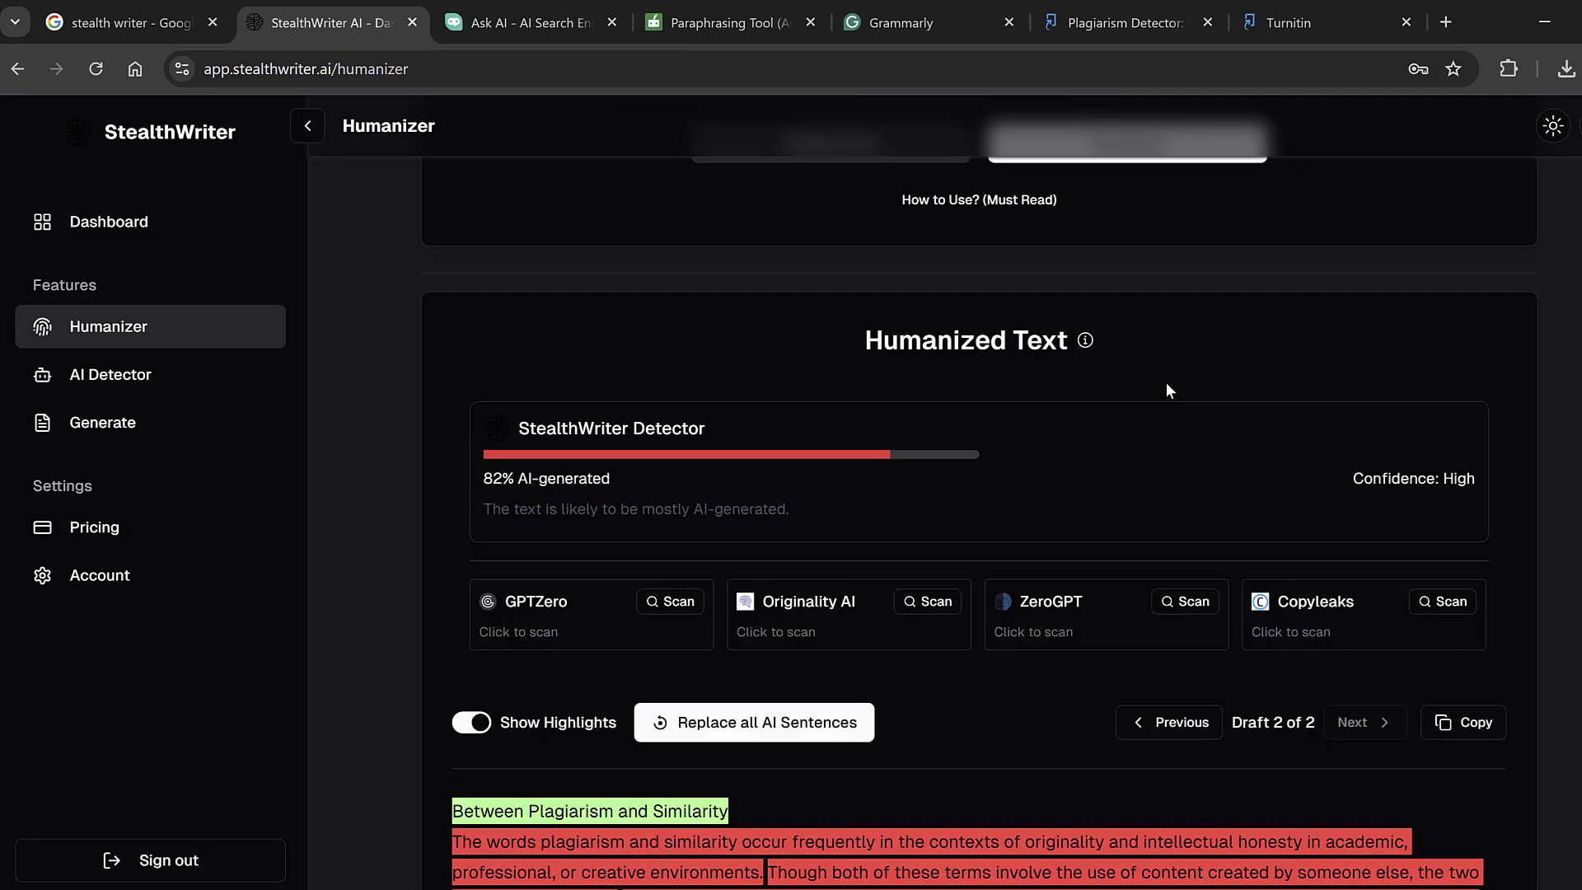
click(1158, 729)
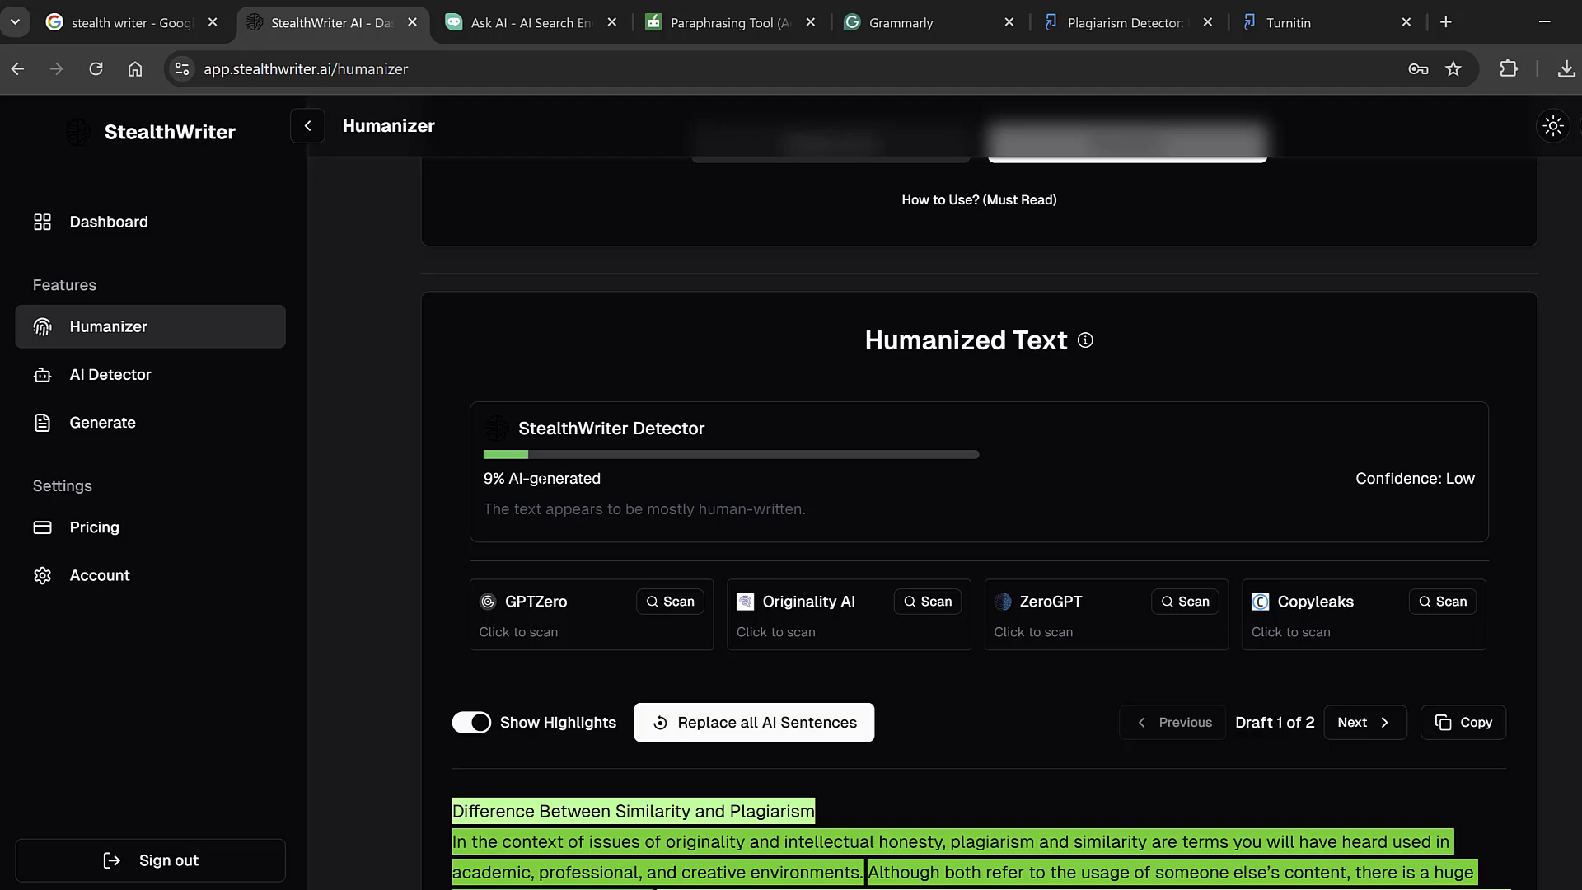
scroll(542, 480, down, 7)
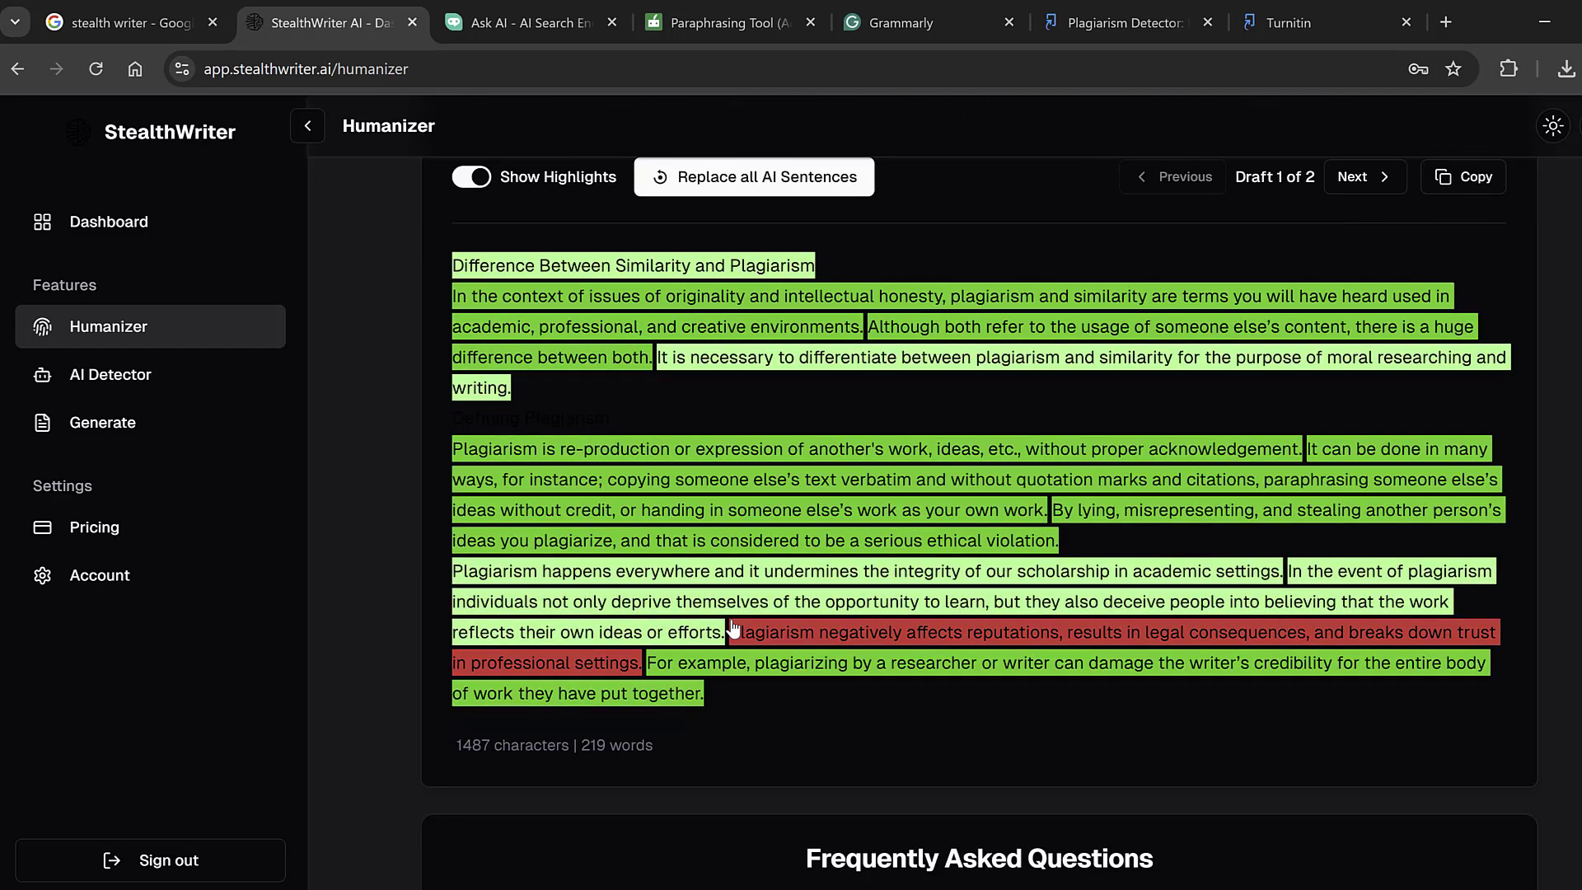
scroll(733, 629, up, 1)
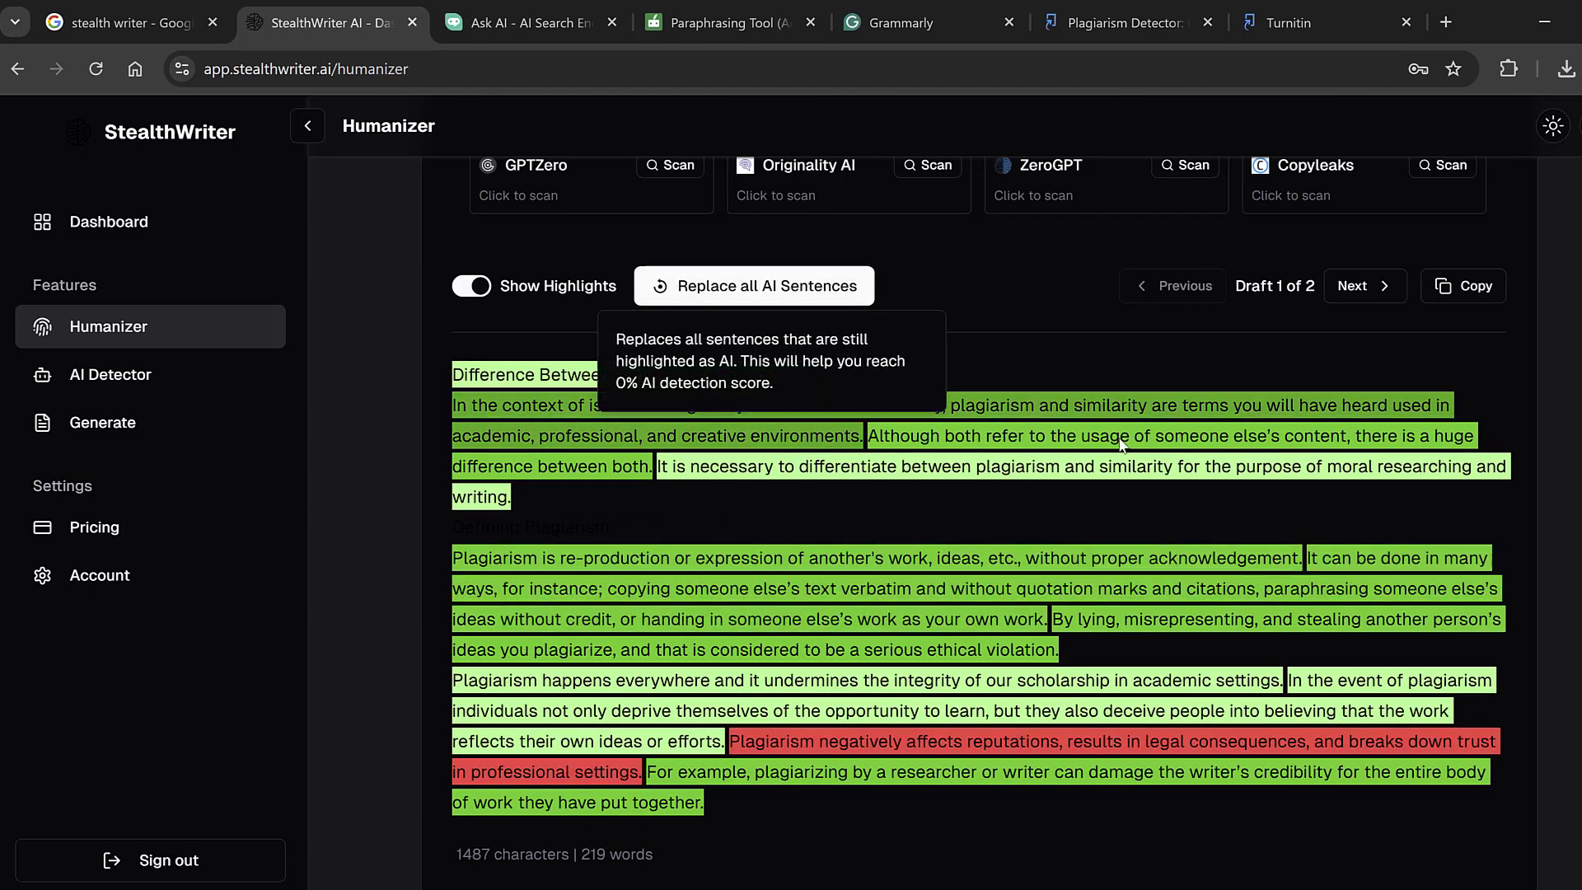
scroll(1282, 478, down, 4)
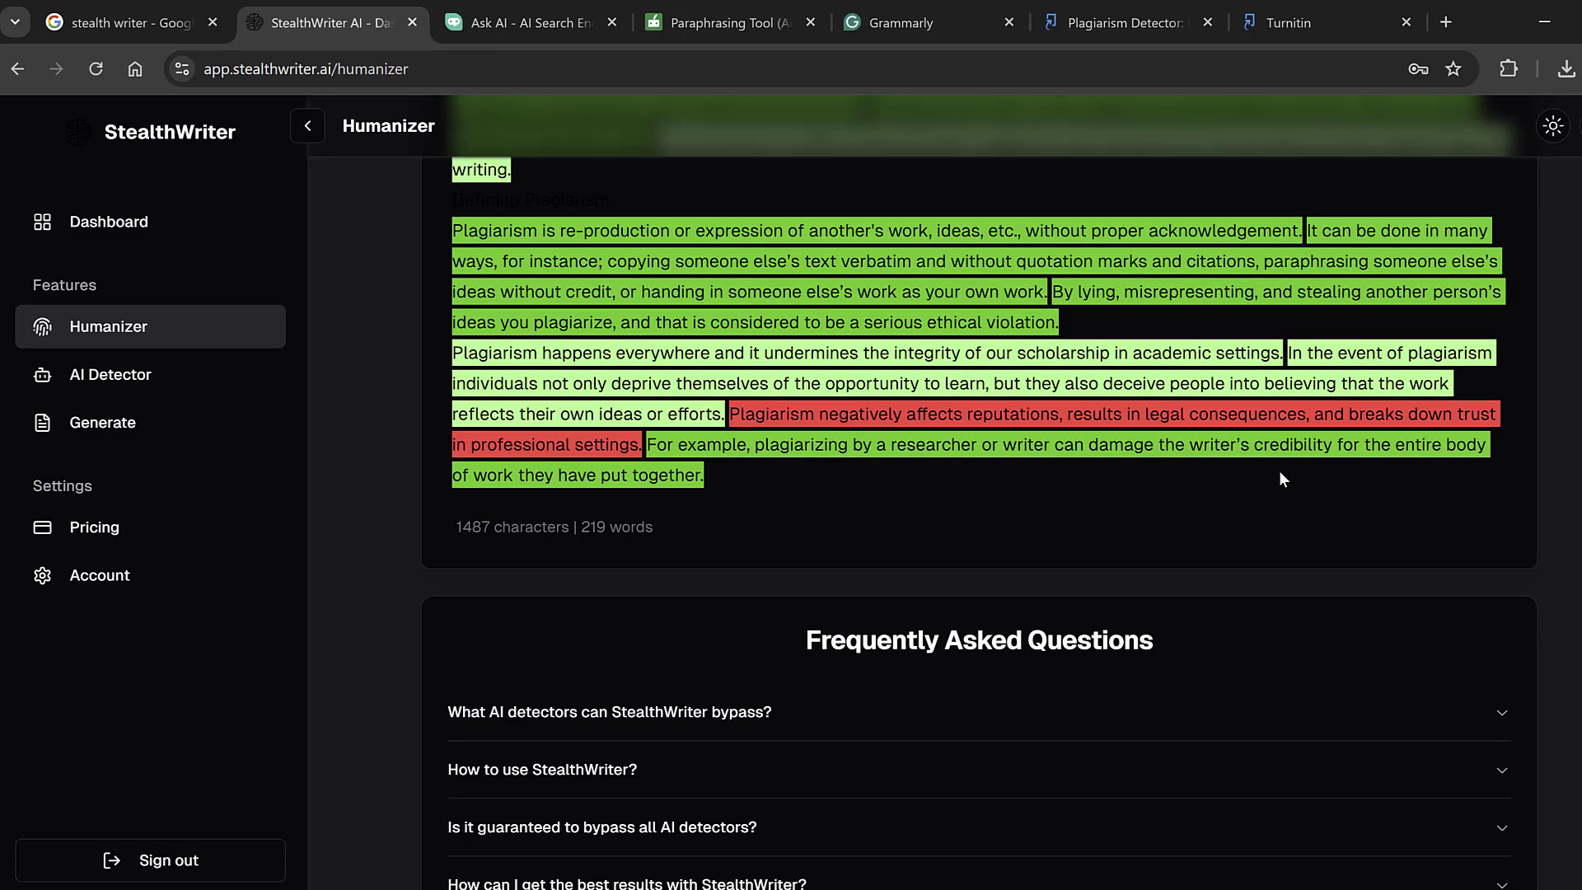
scroll(1401, 396, up, 5)
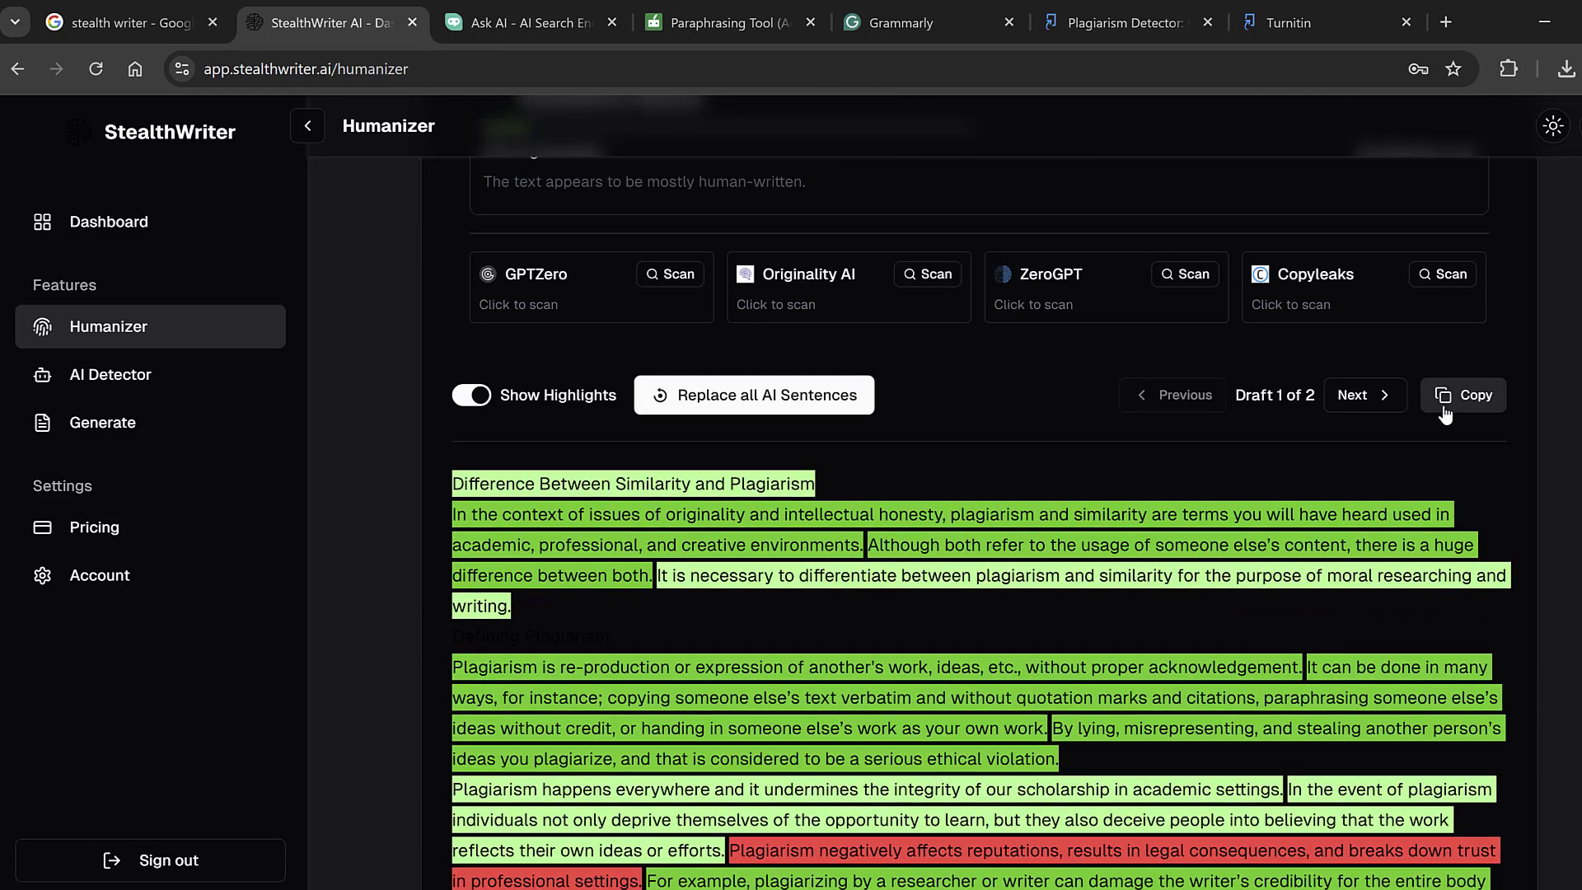
Copy the 219-word Draft 1 text
click(1469, 404)
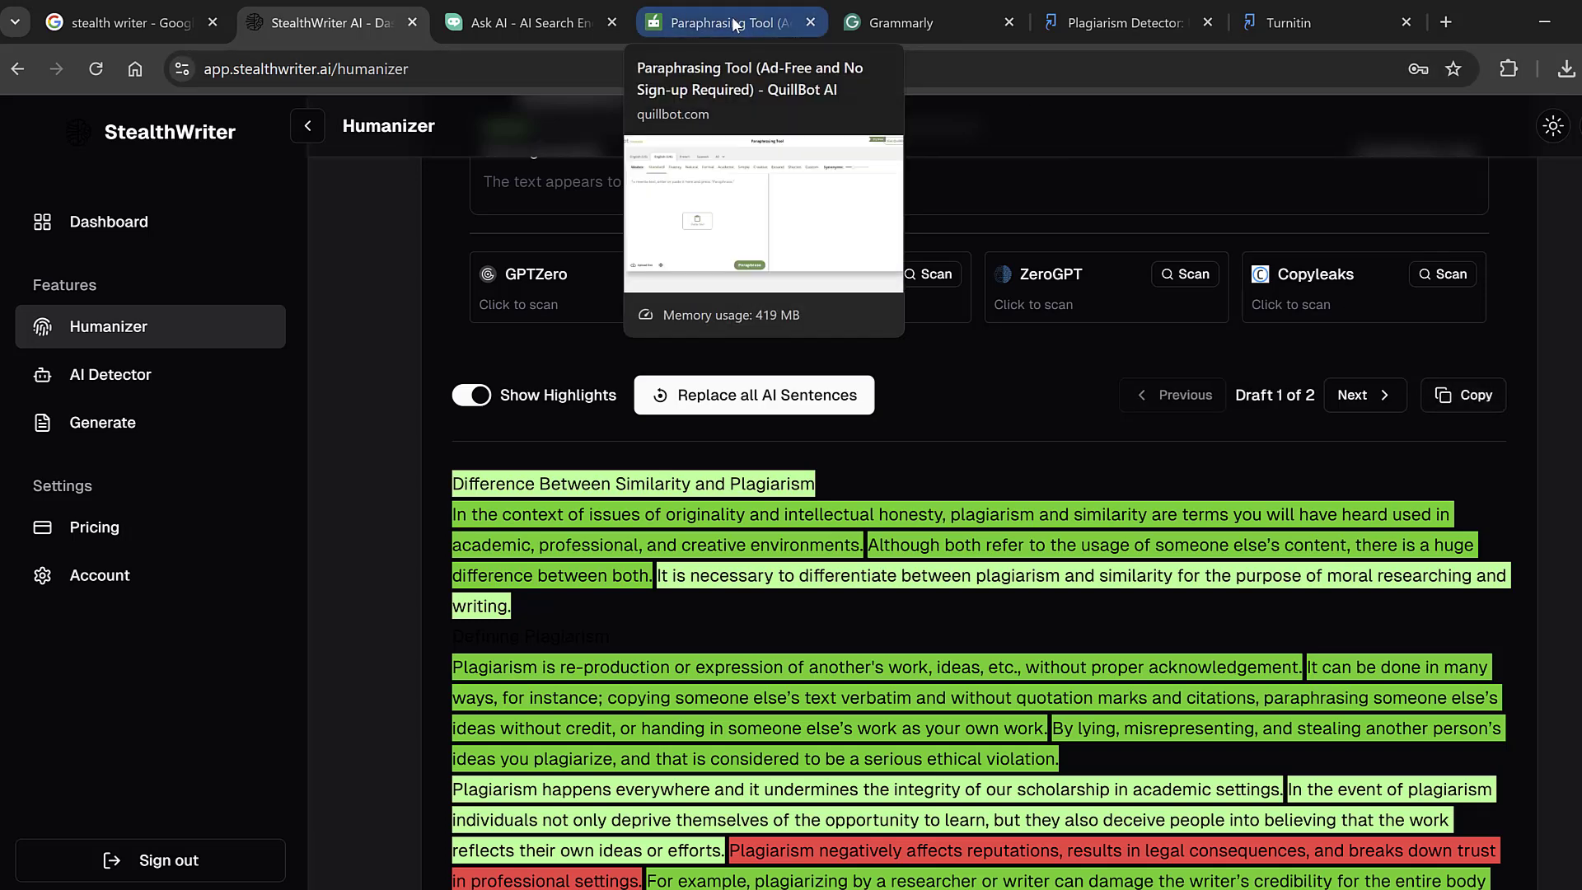
scroll(1171, 524, up, 3)
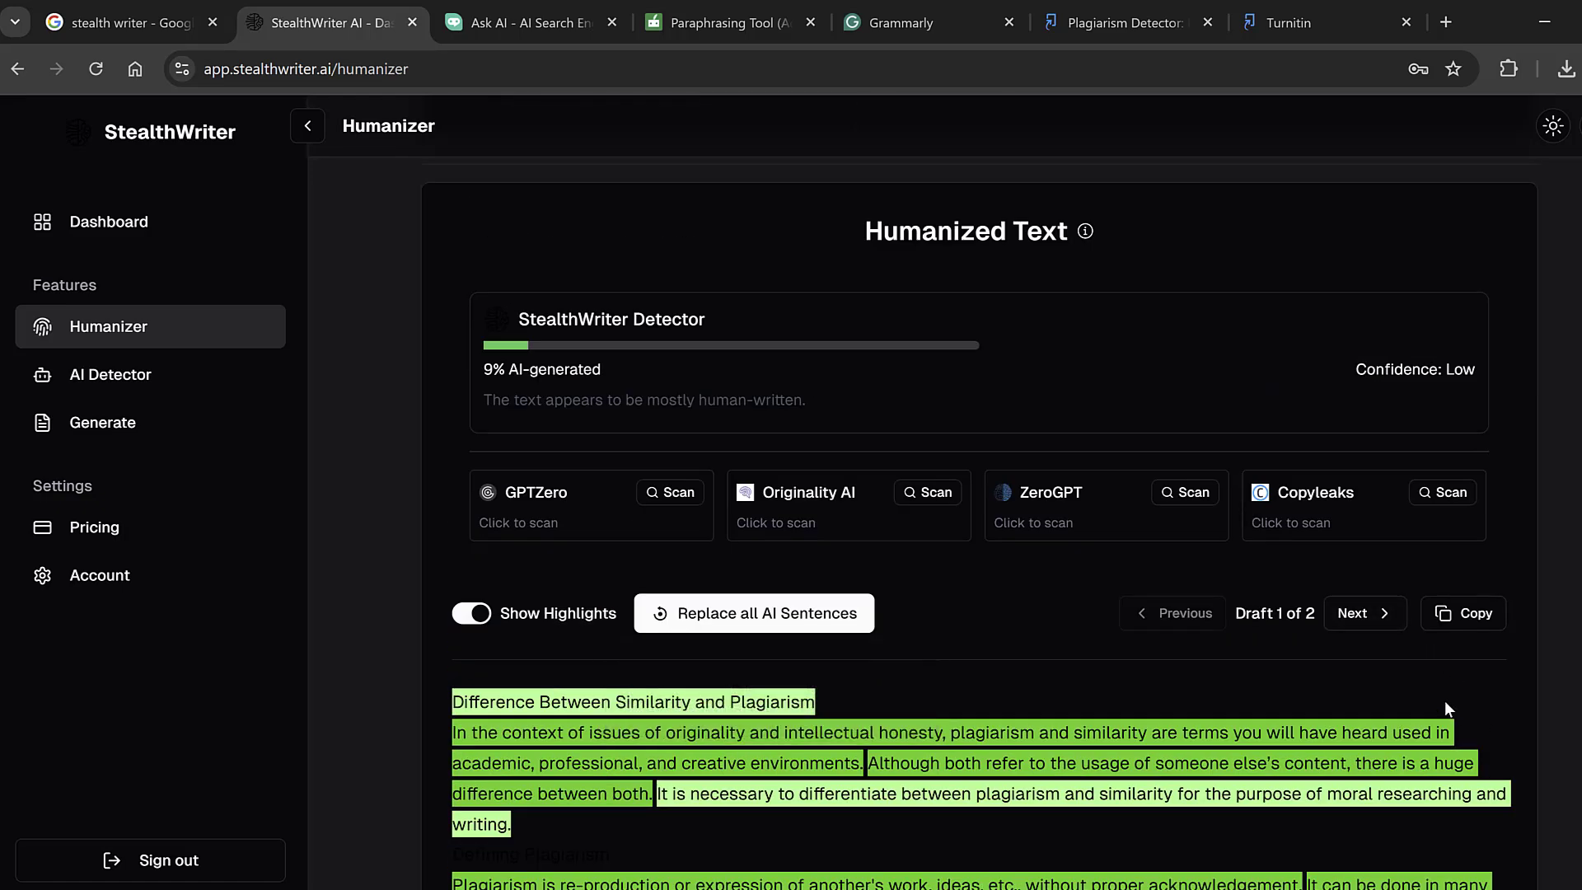
scroll(1223, 580, down, 7)
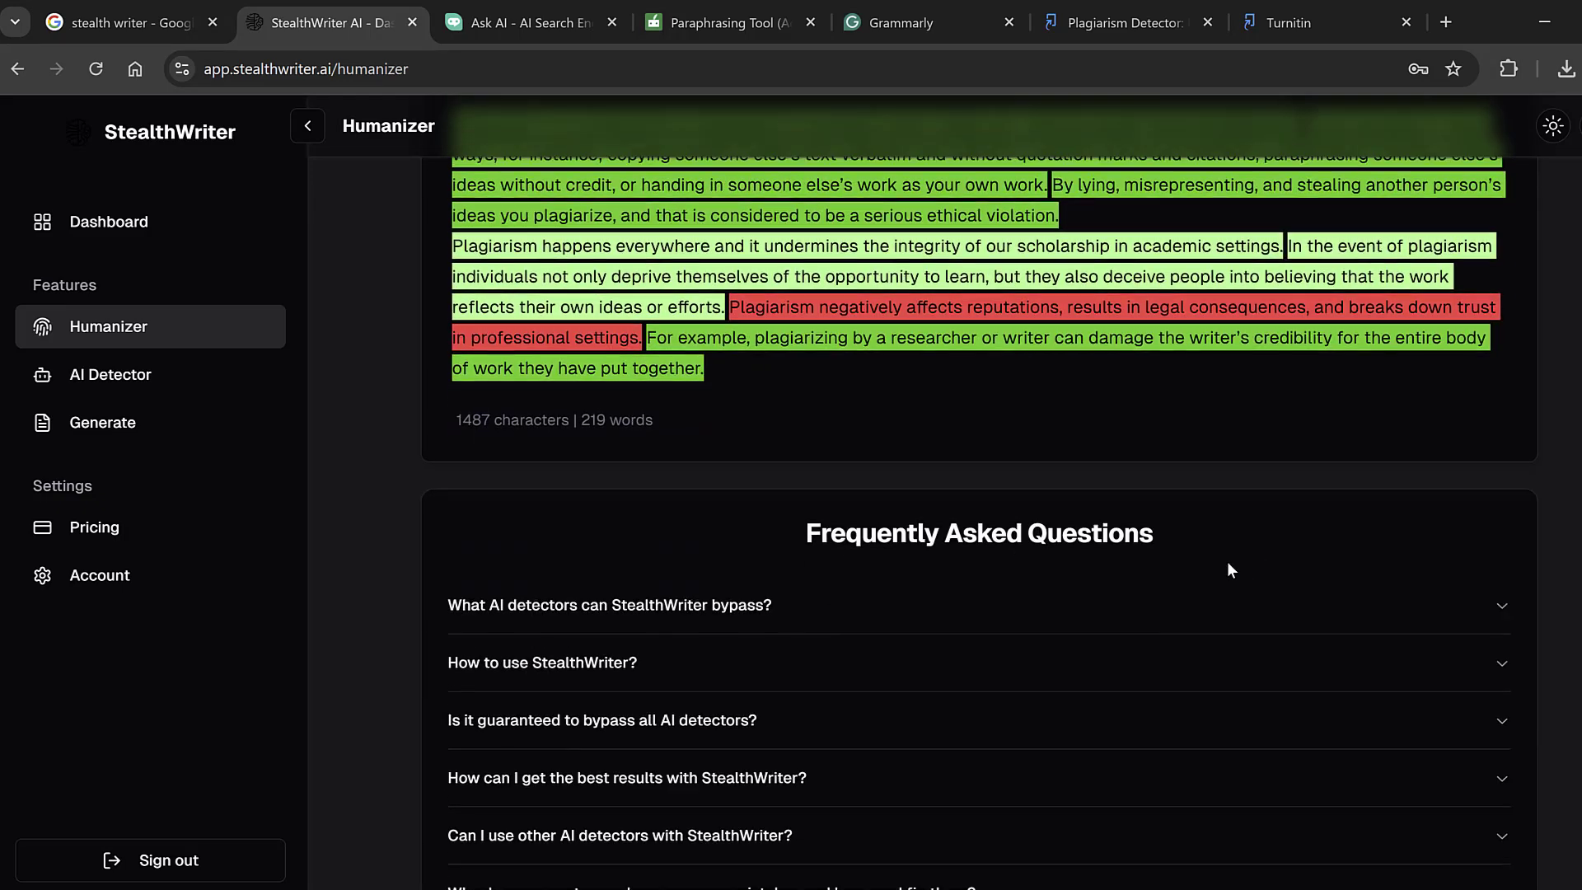
scroll(1228, 562, up, 5)
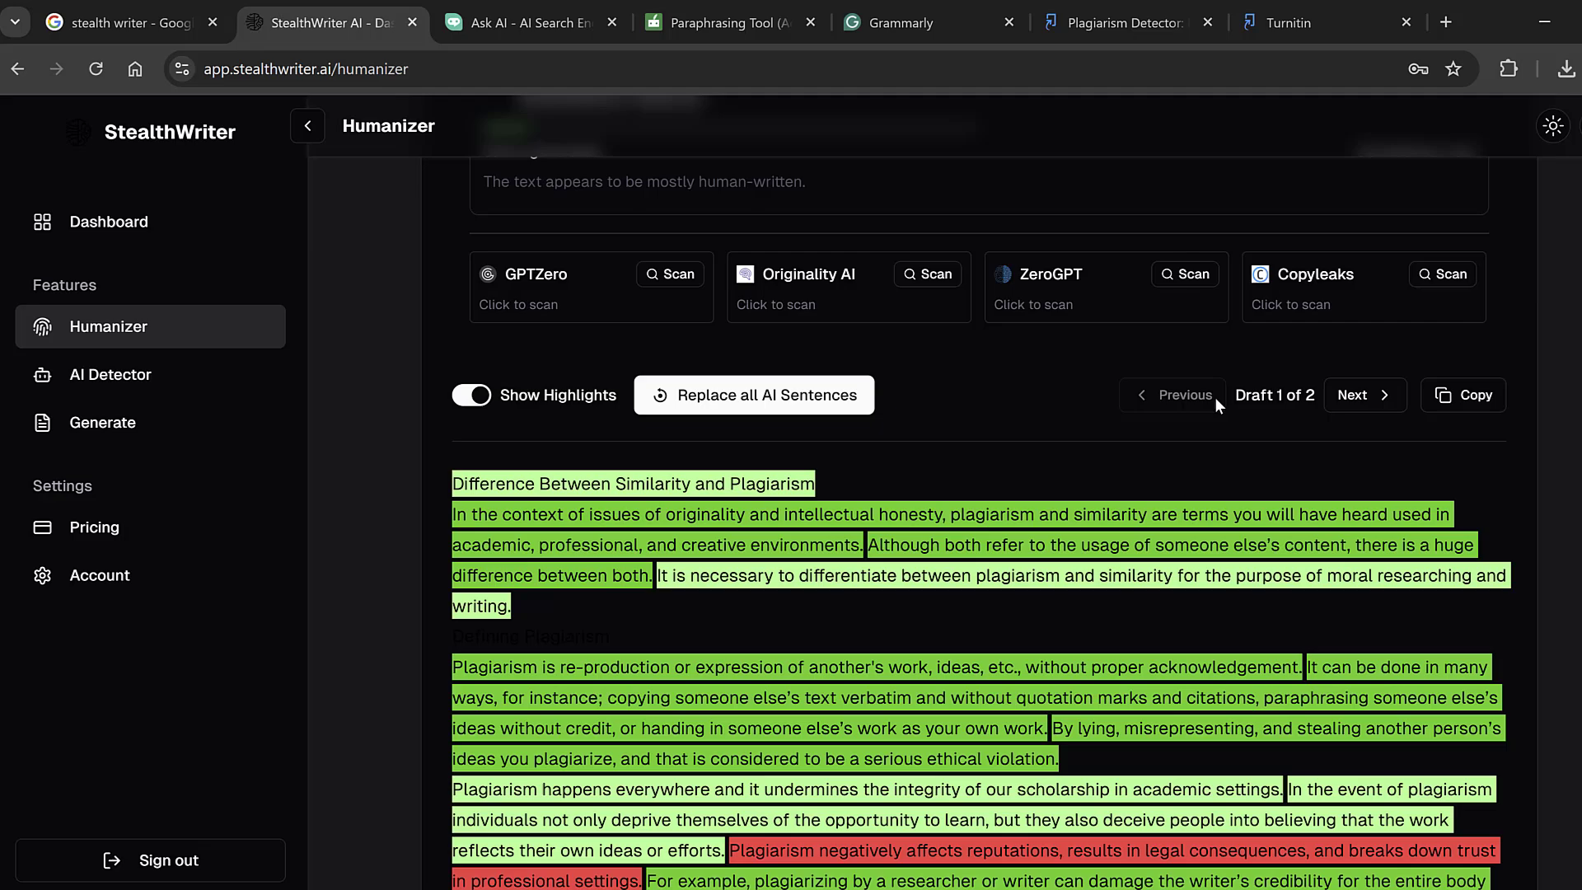
Copy the original essay again from Word and return to the browser
key(alt+Tab)
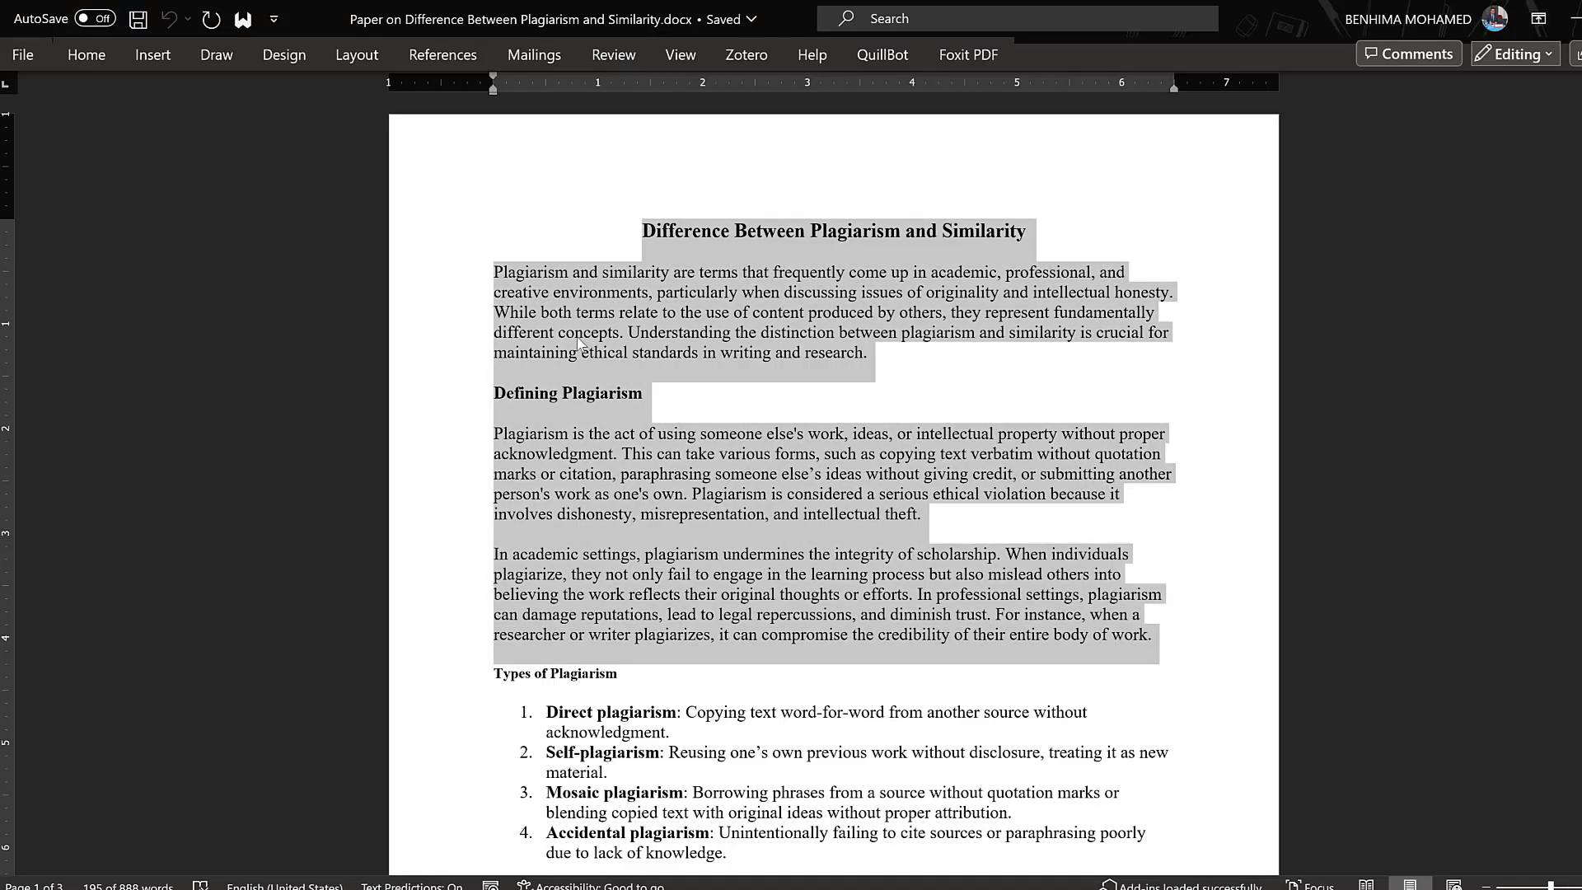
right_click(580, 344)
click(624, 452)
key(alt+Tab)
Paraphrase the essay in QuillBot's Shorten mode with near-max synonyms, cutting 195 words to 130
click(697, 19)
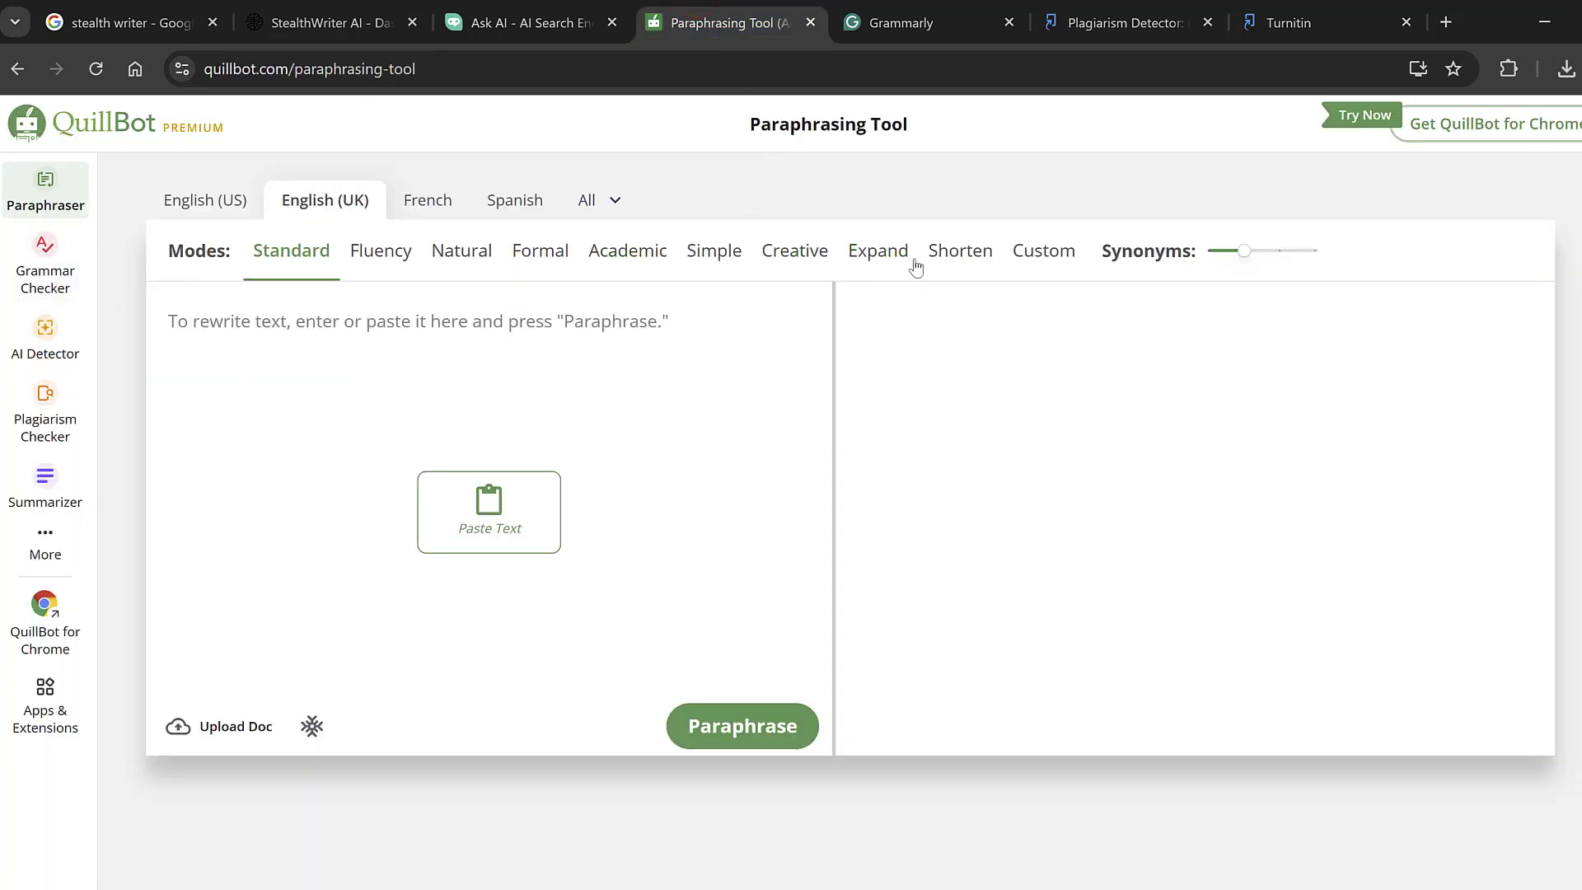
click(957, 258)
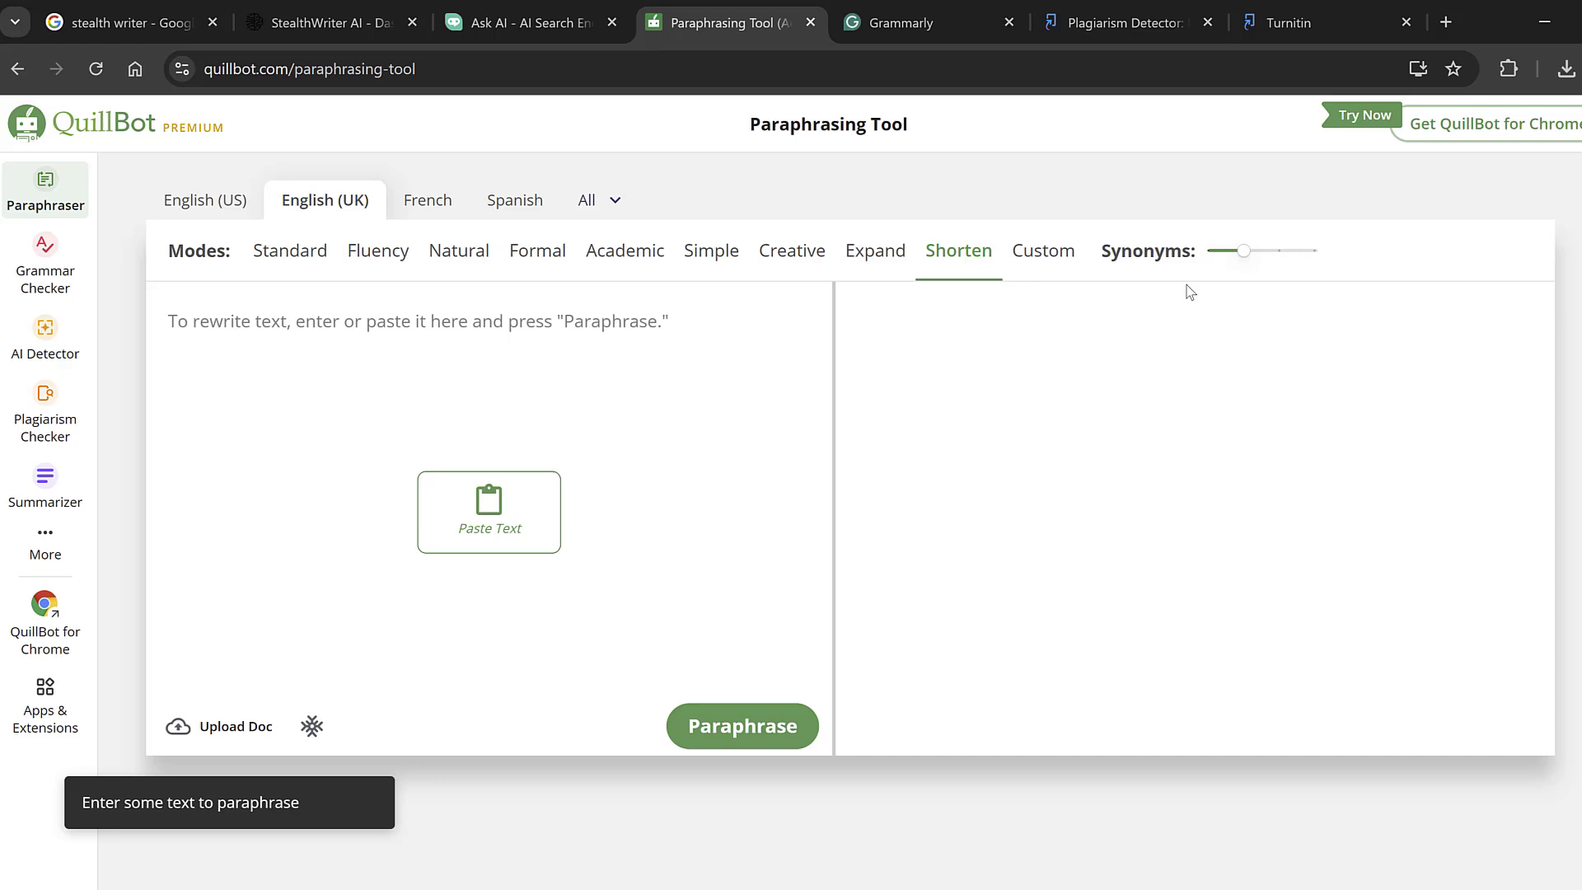
drag(1244, 250, 1291, 255)
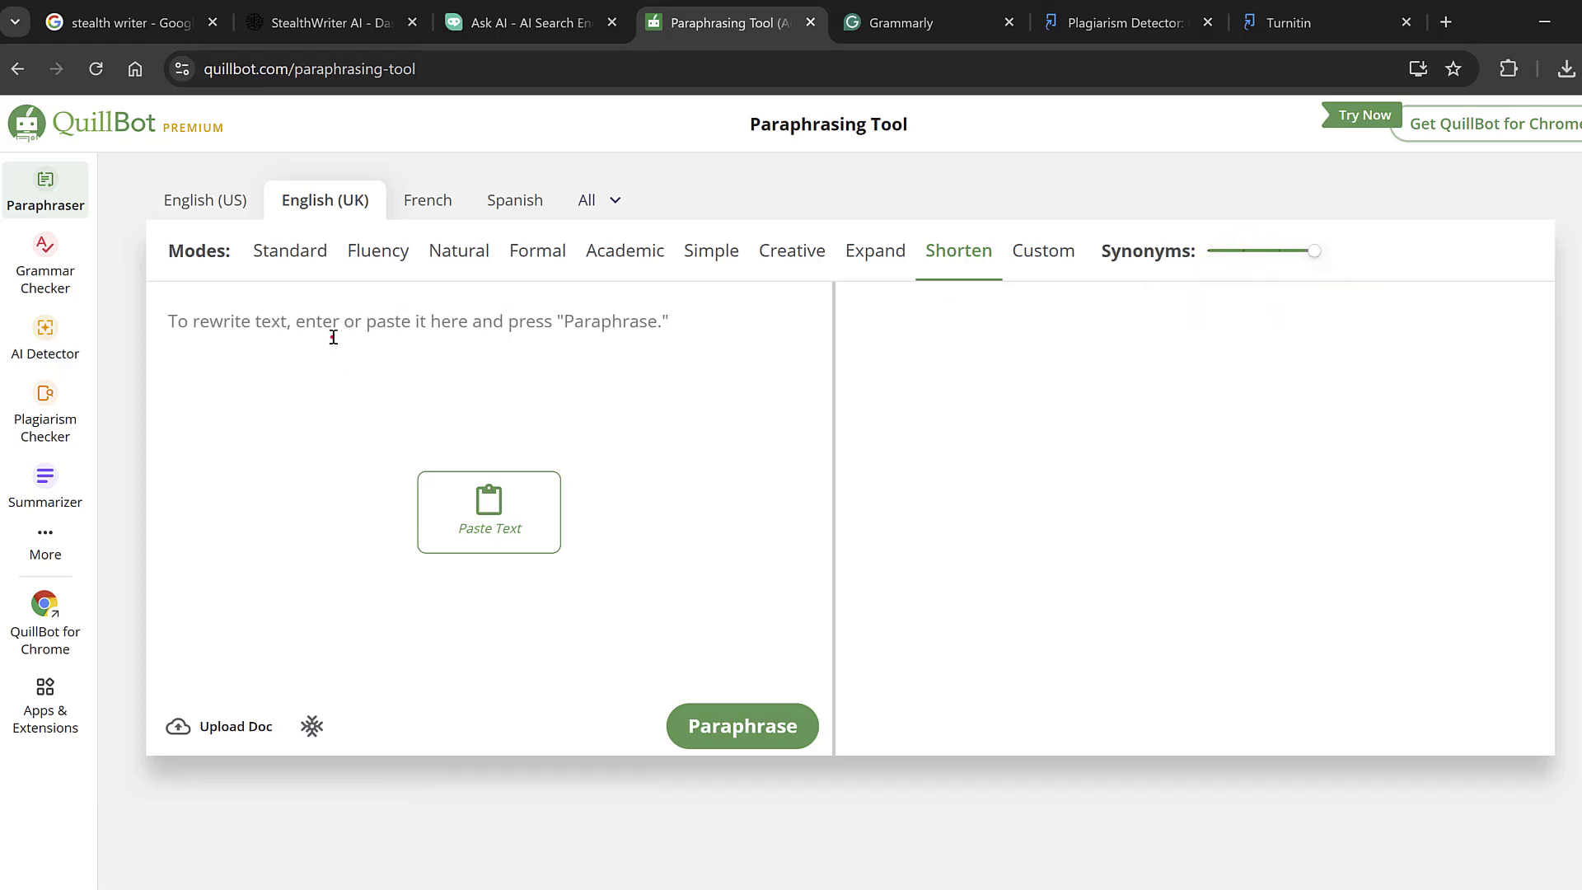
key(ctrl+v)
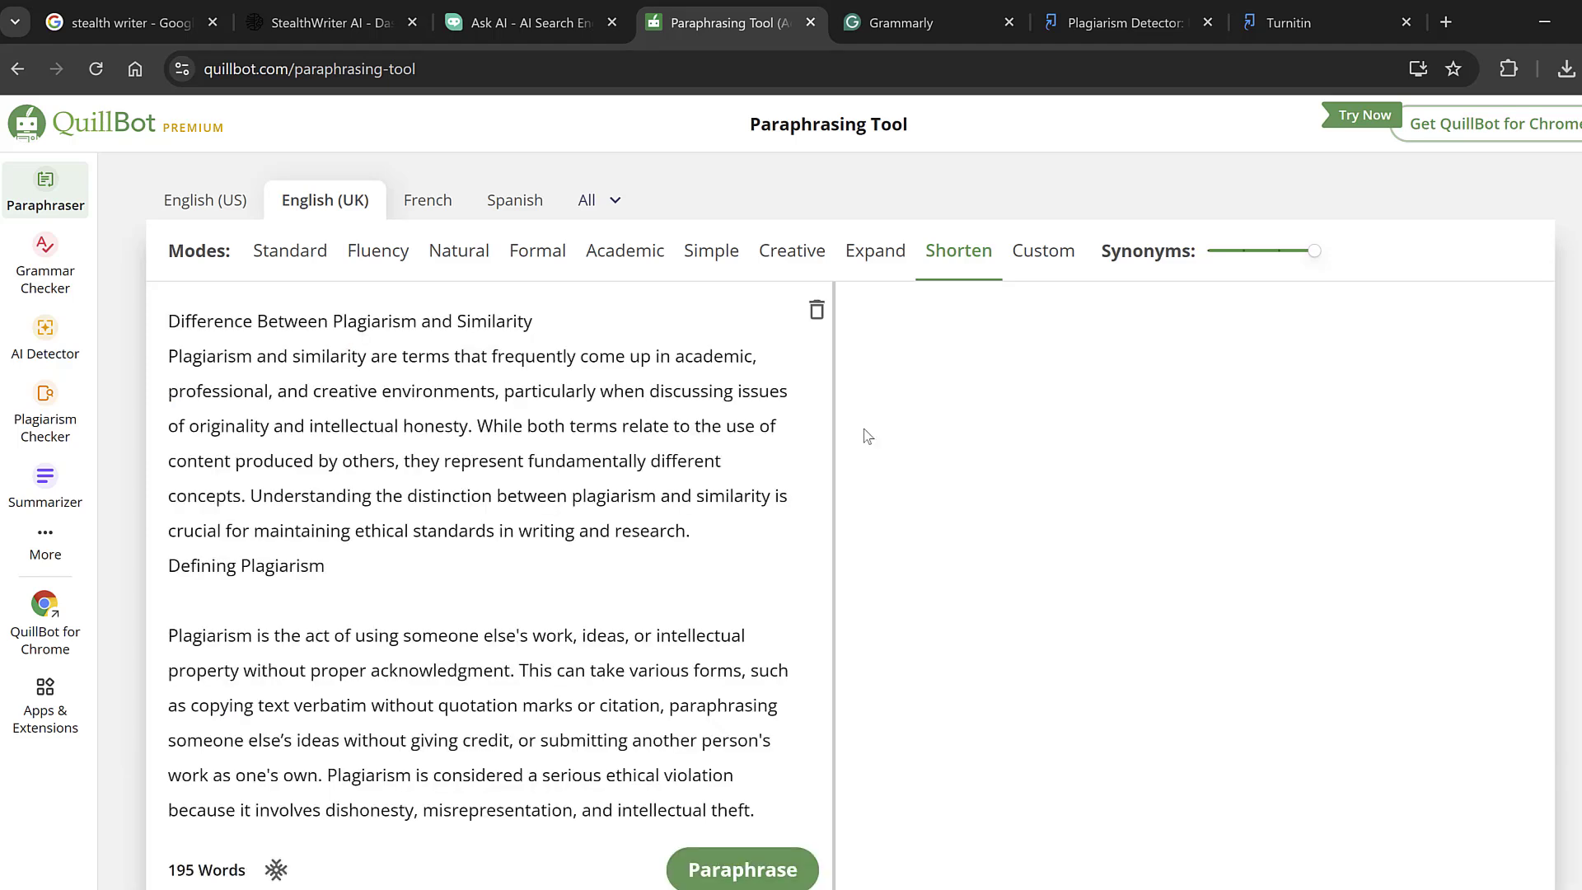
click(754, 879)
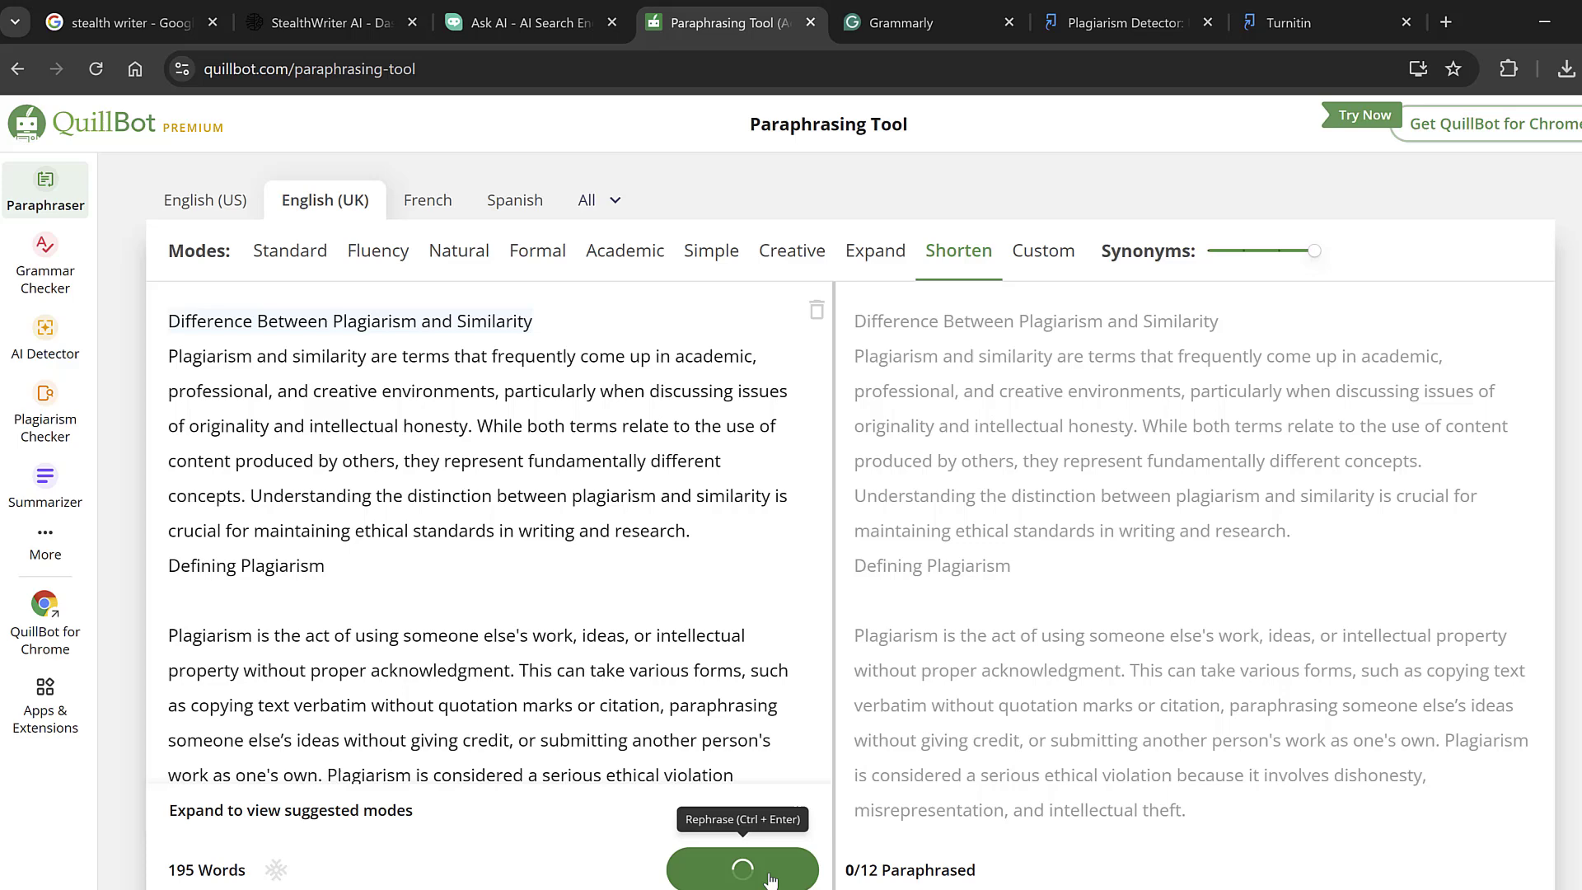
right_click(38, 360)
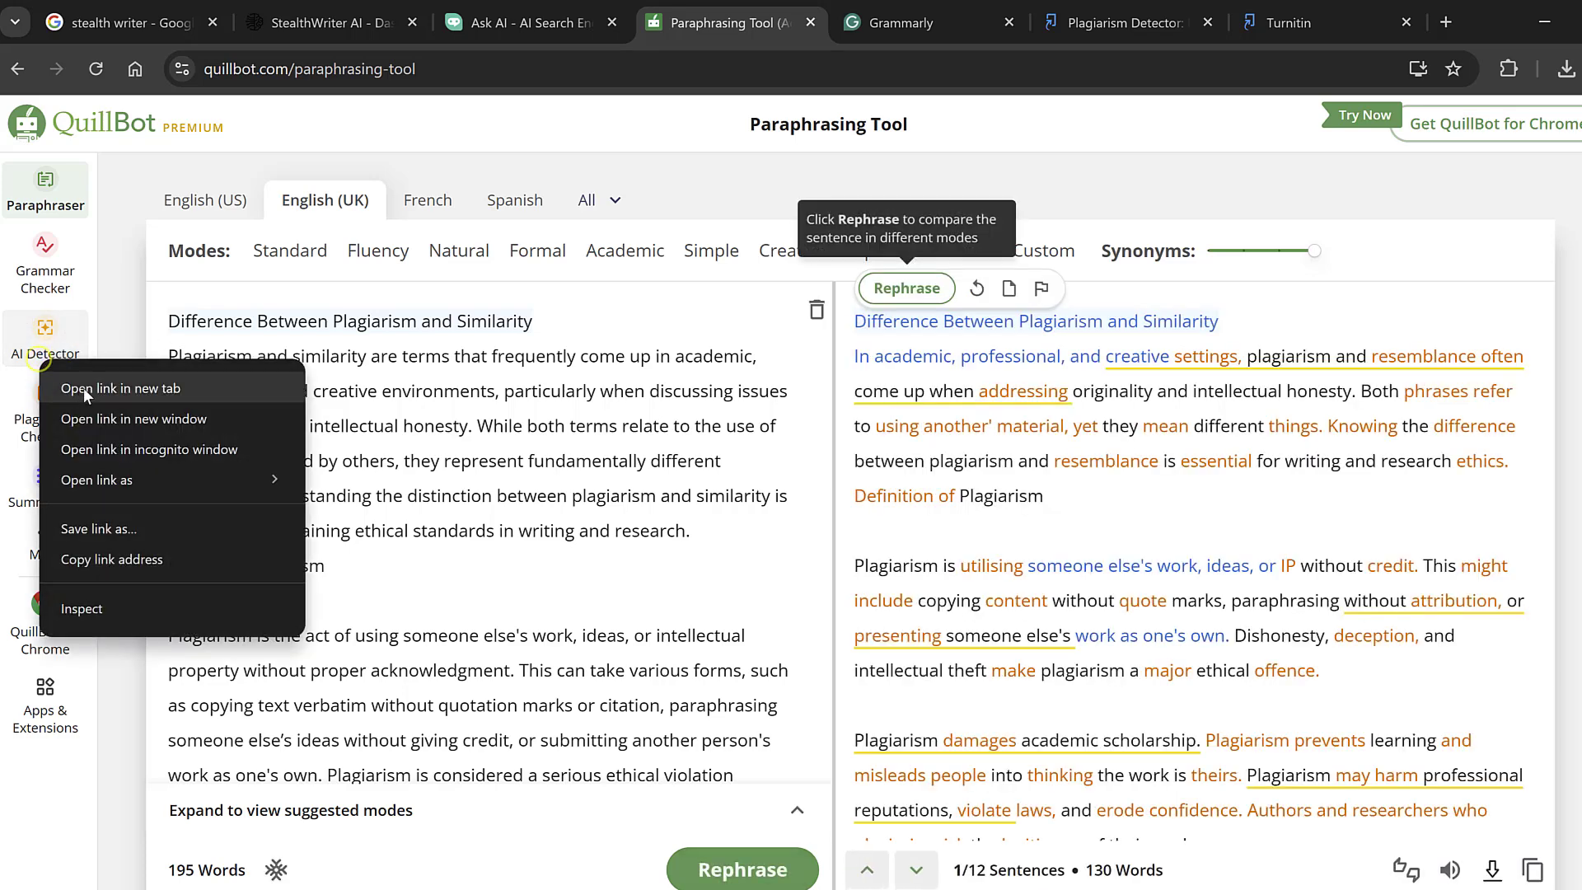
click(85, 390)
Analyze humanized Draft 1 in QuillBot's AI Detector, scoring 0% AI-generated and 100% human-written
click(289, 22)
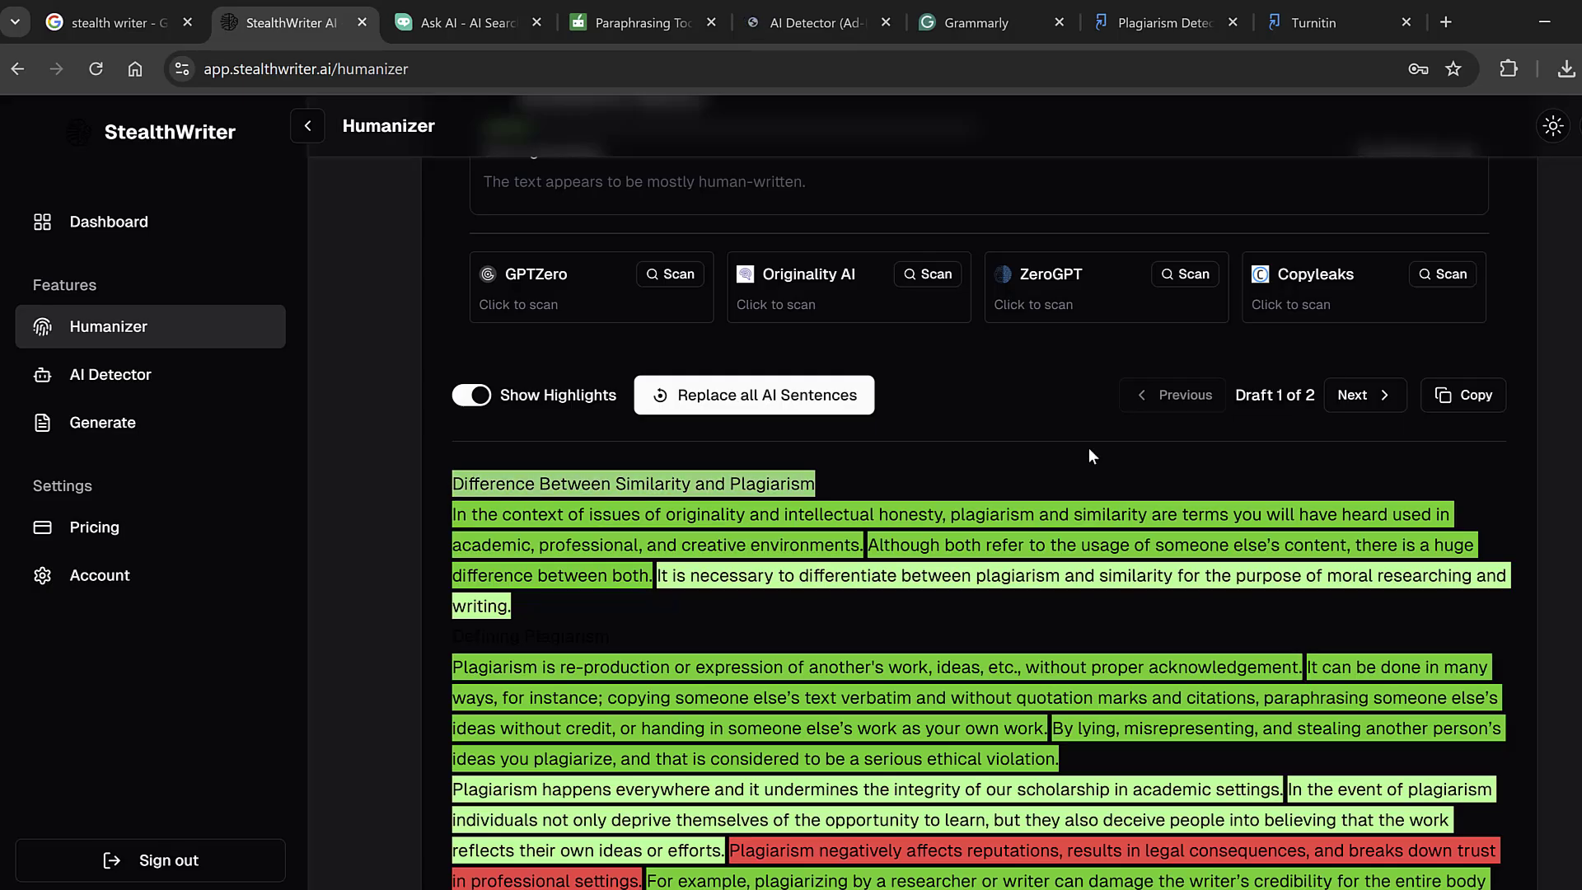
click(1474, 391)
mouse_move(1016, 7)
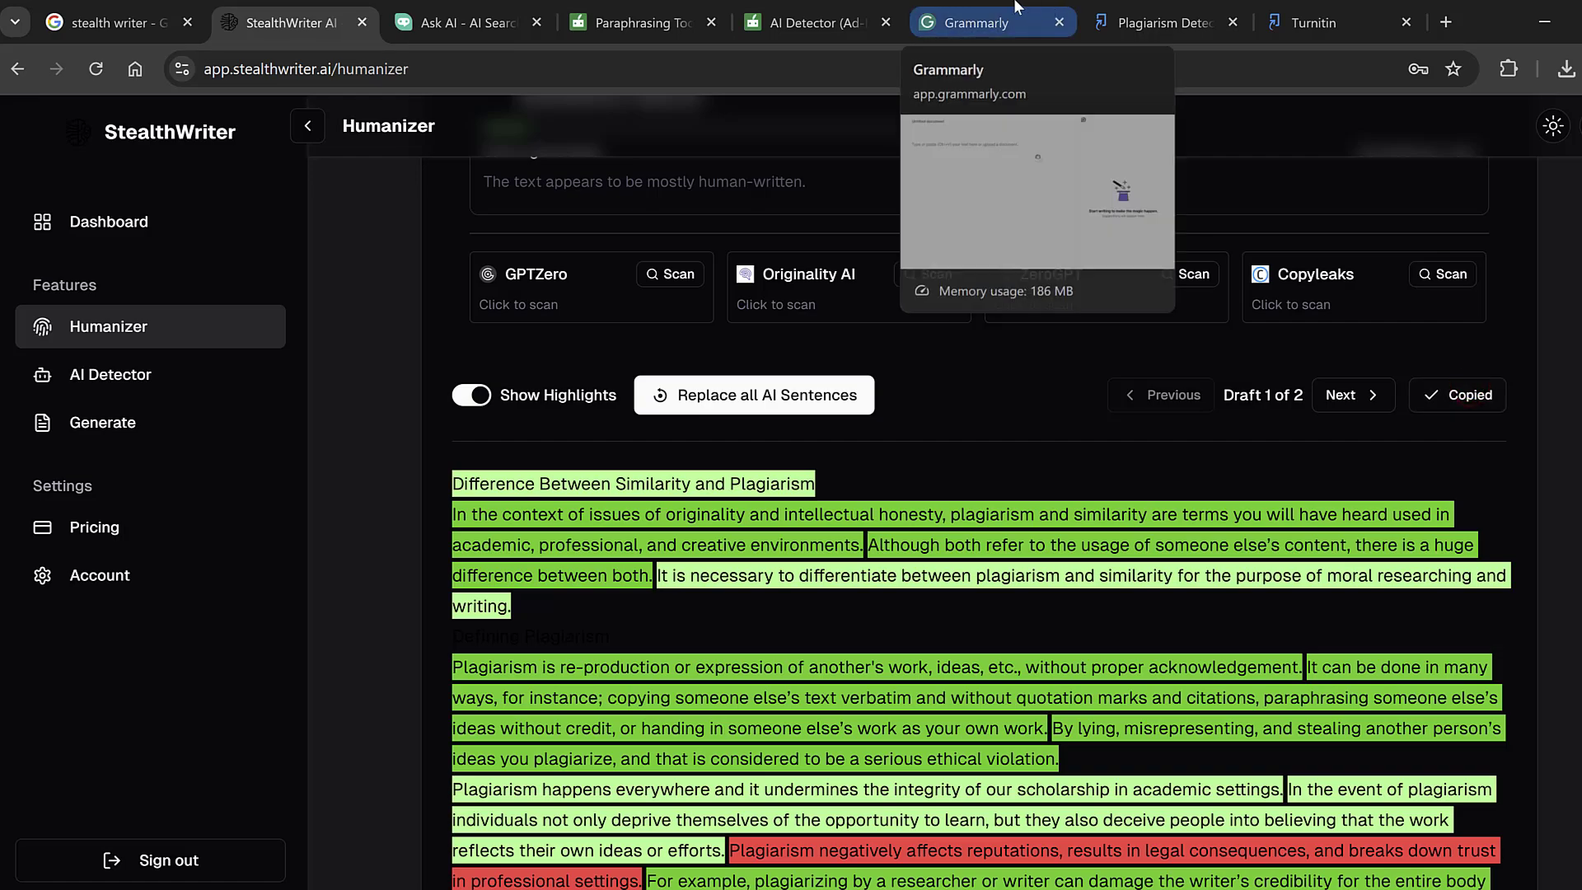
click(630, 7)
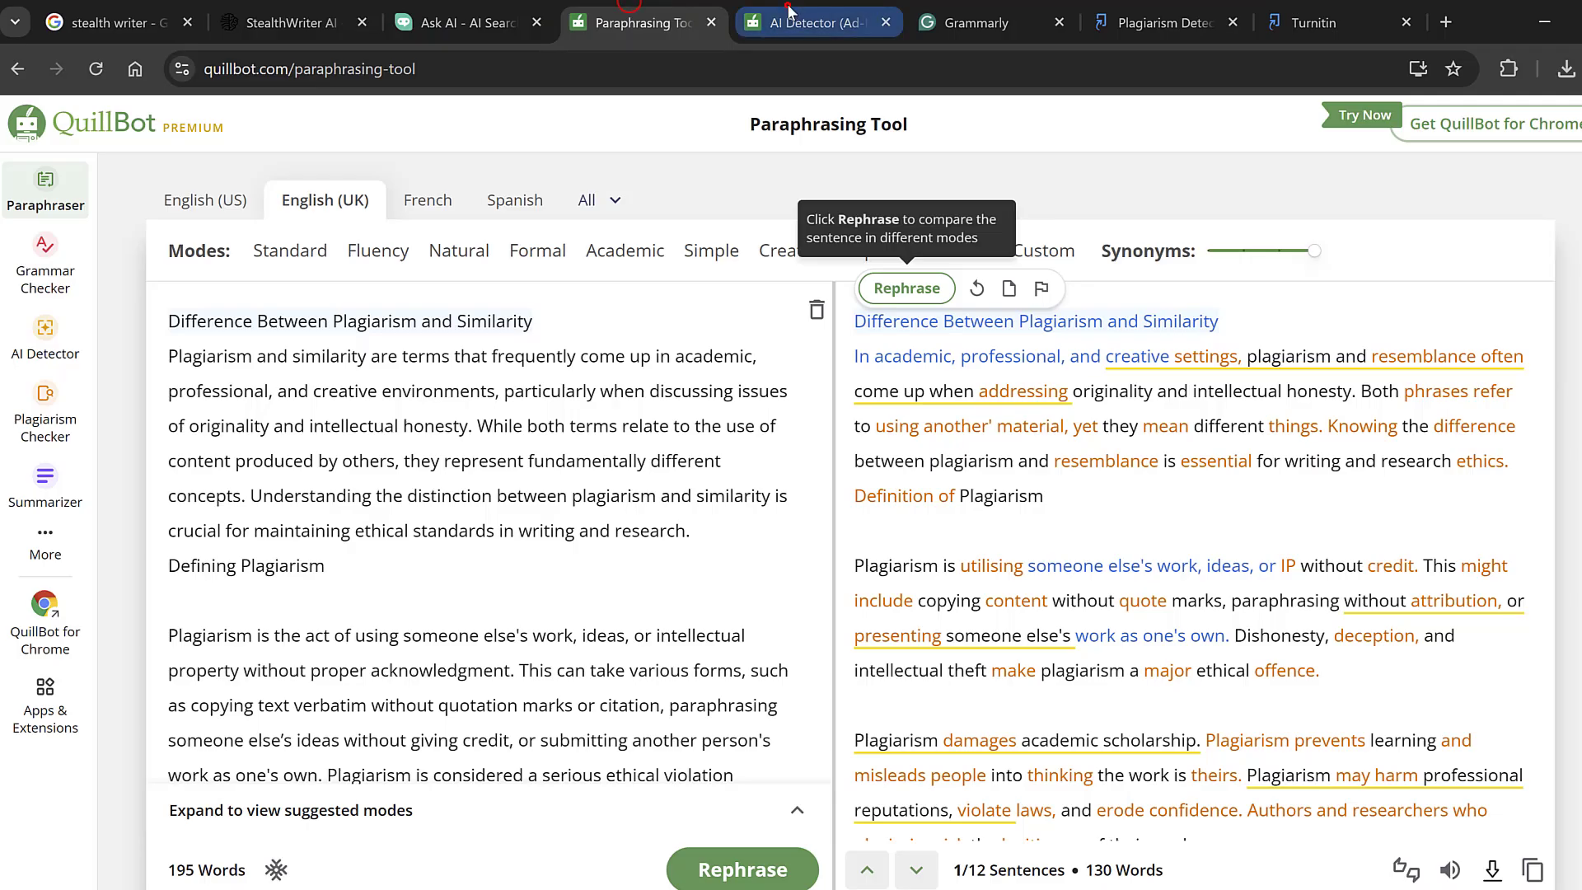
click(789, 10)
click(326, 305)
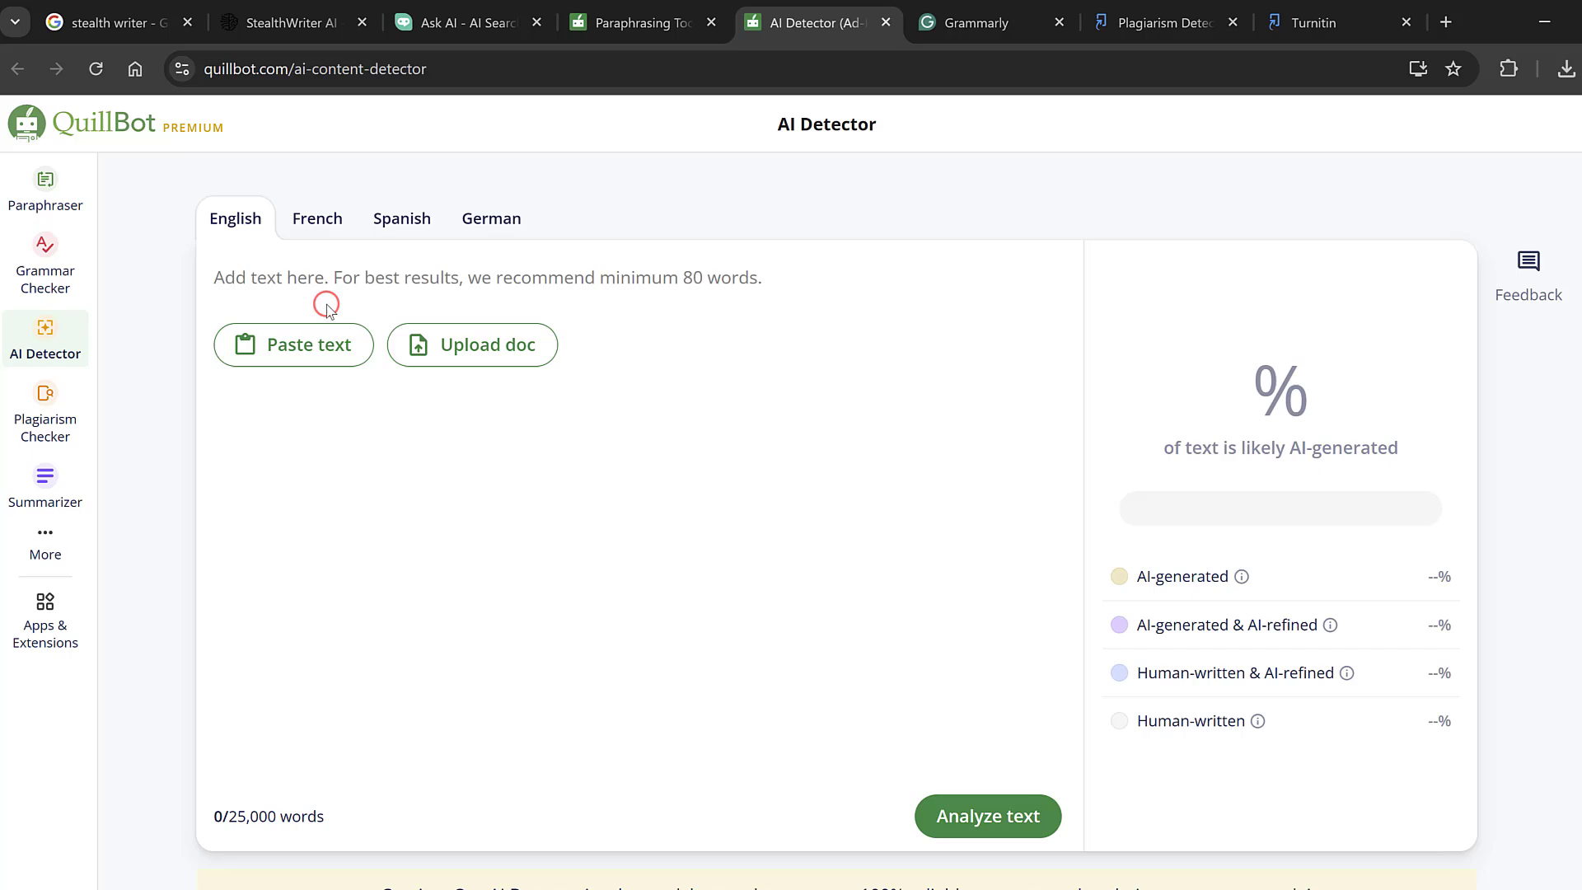
click(336, 328)
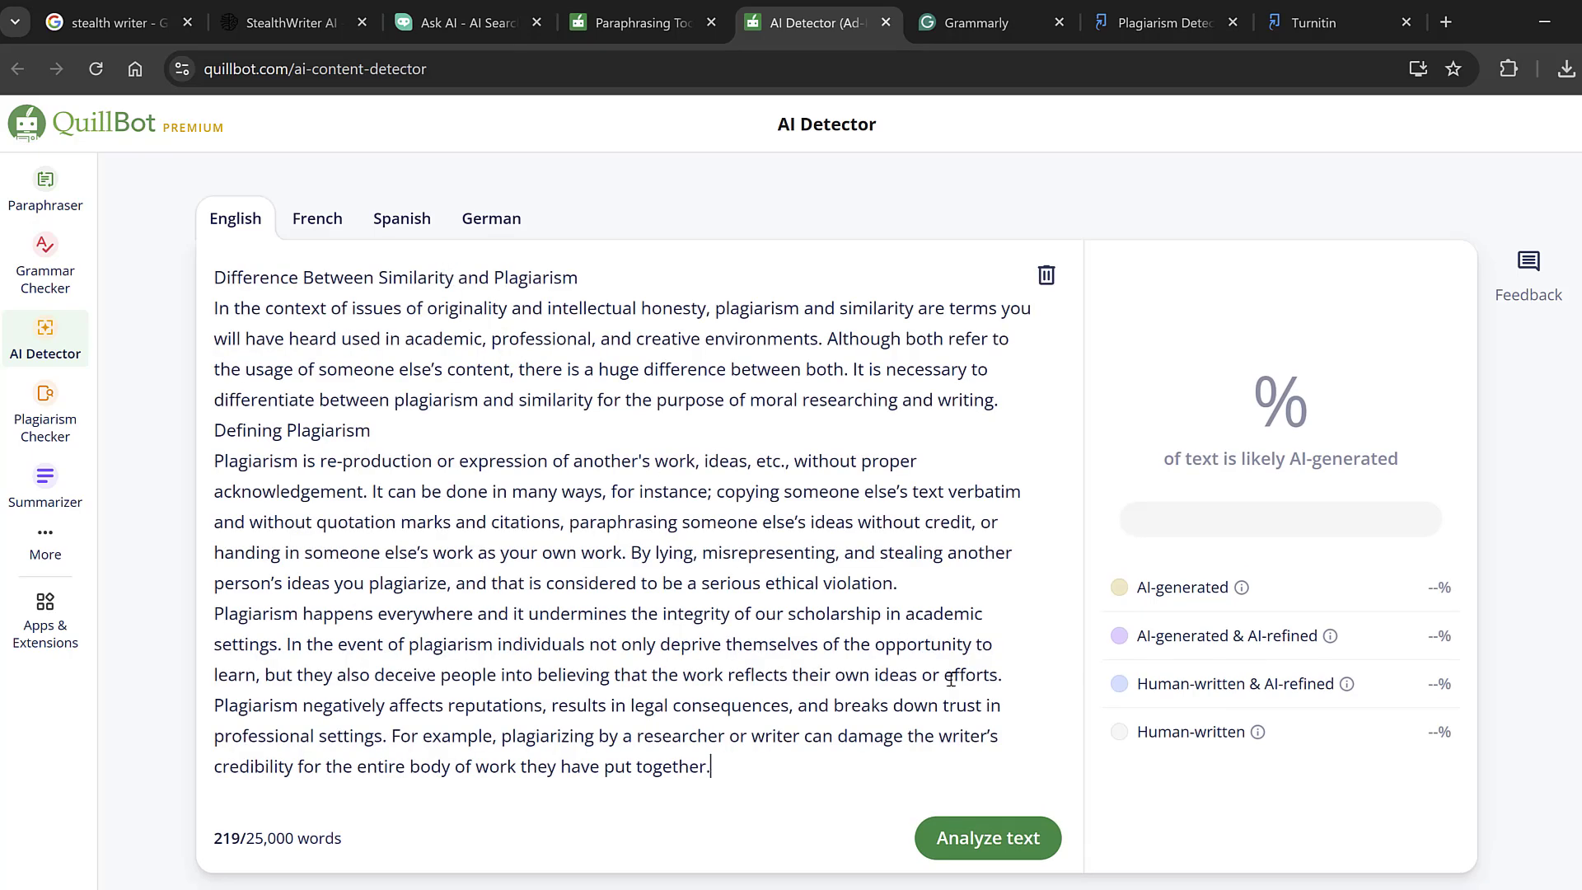
click(997, 845)
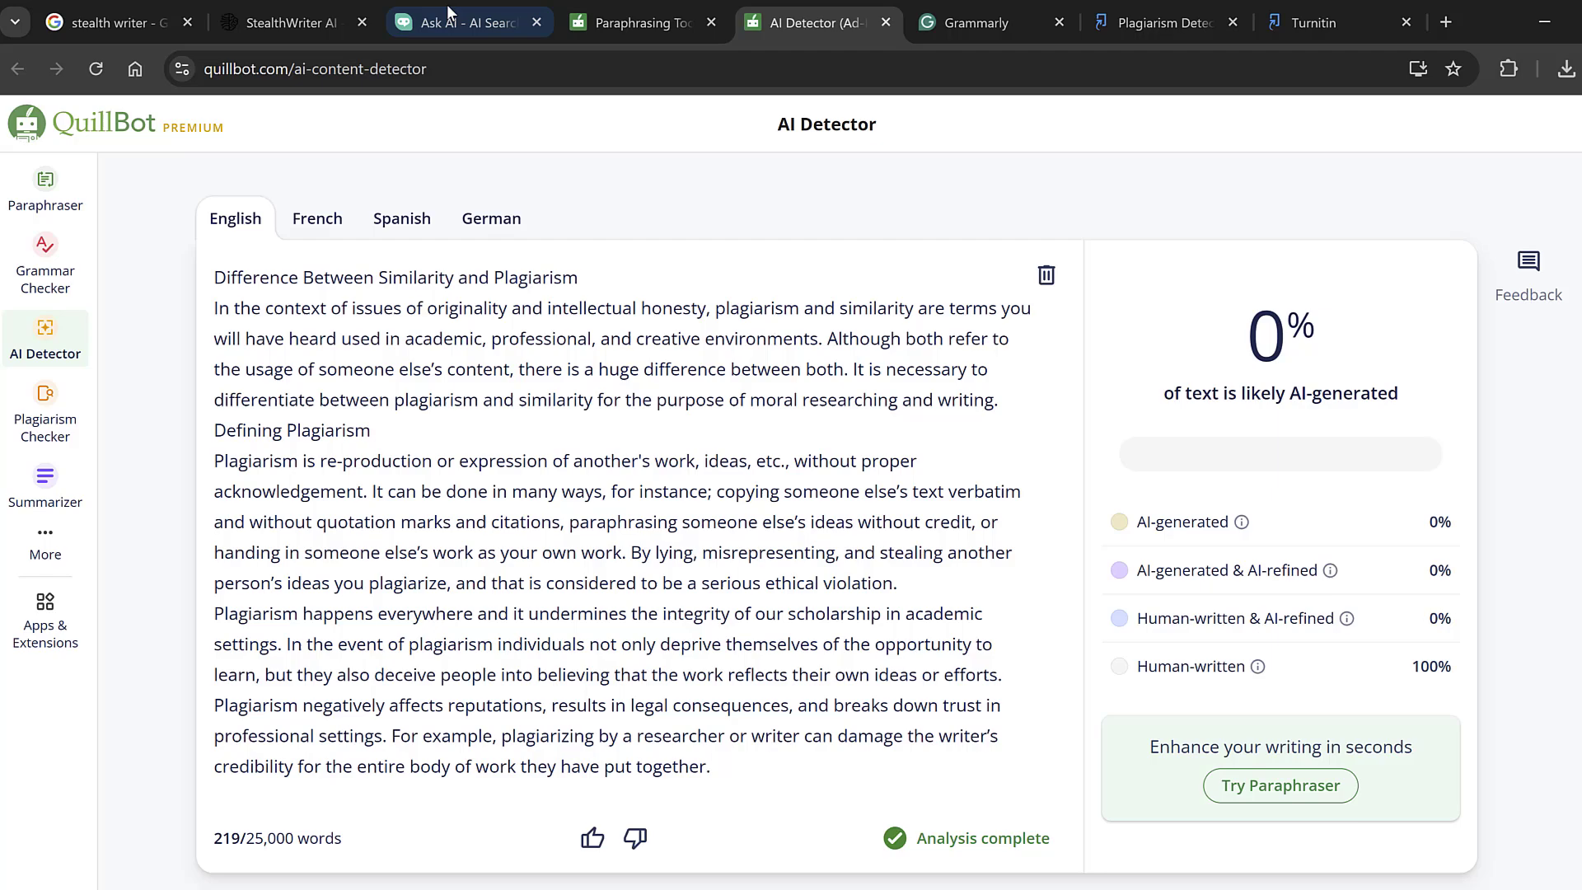
click(287, 18)
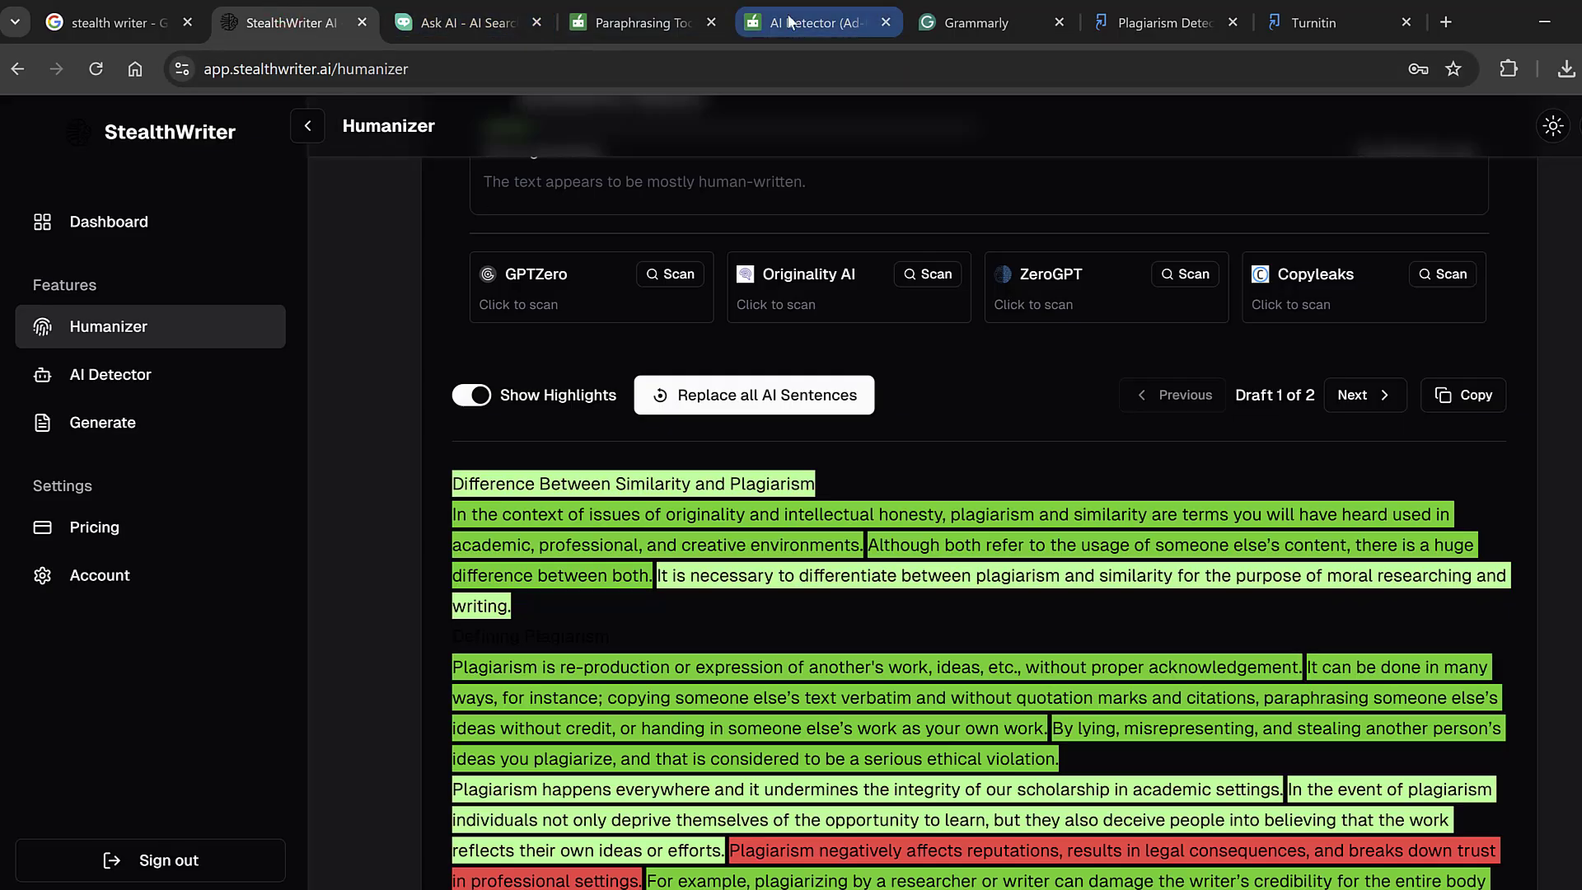
Copy the 130-word Shorten-mode paraphrase from QuillBot's Paraphraser output
click(599, 26)
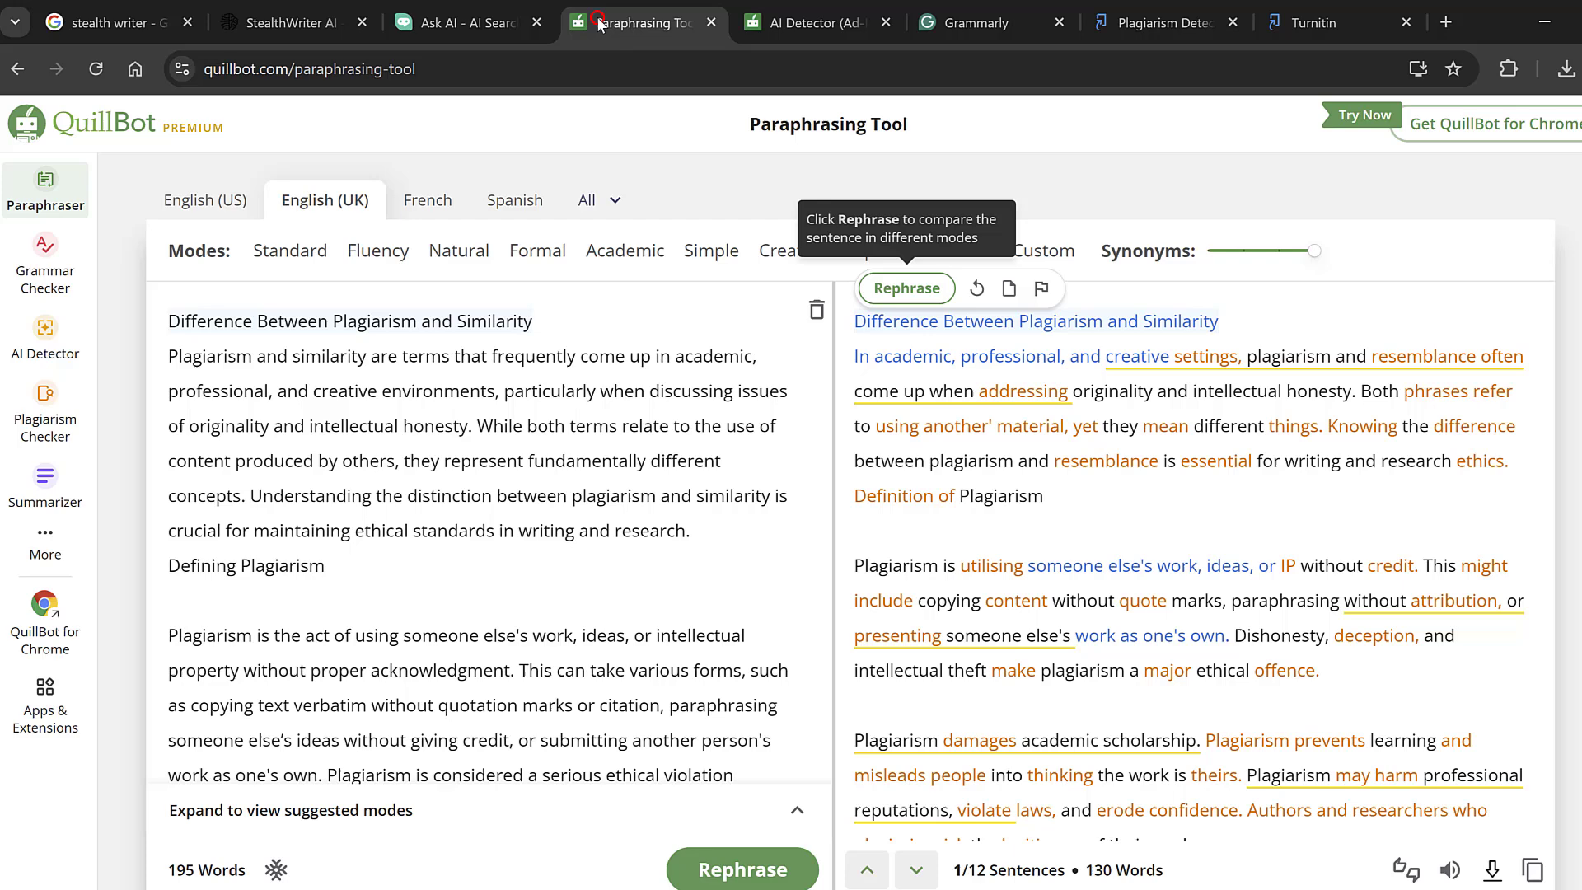
click(783, 20)
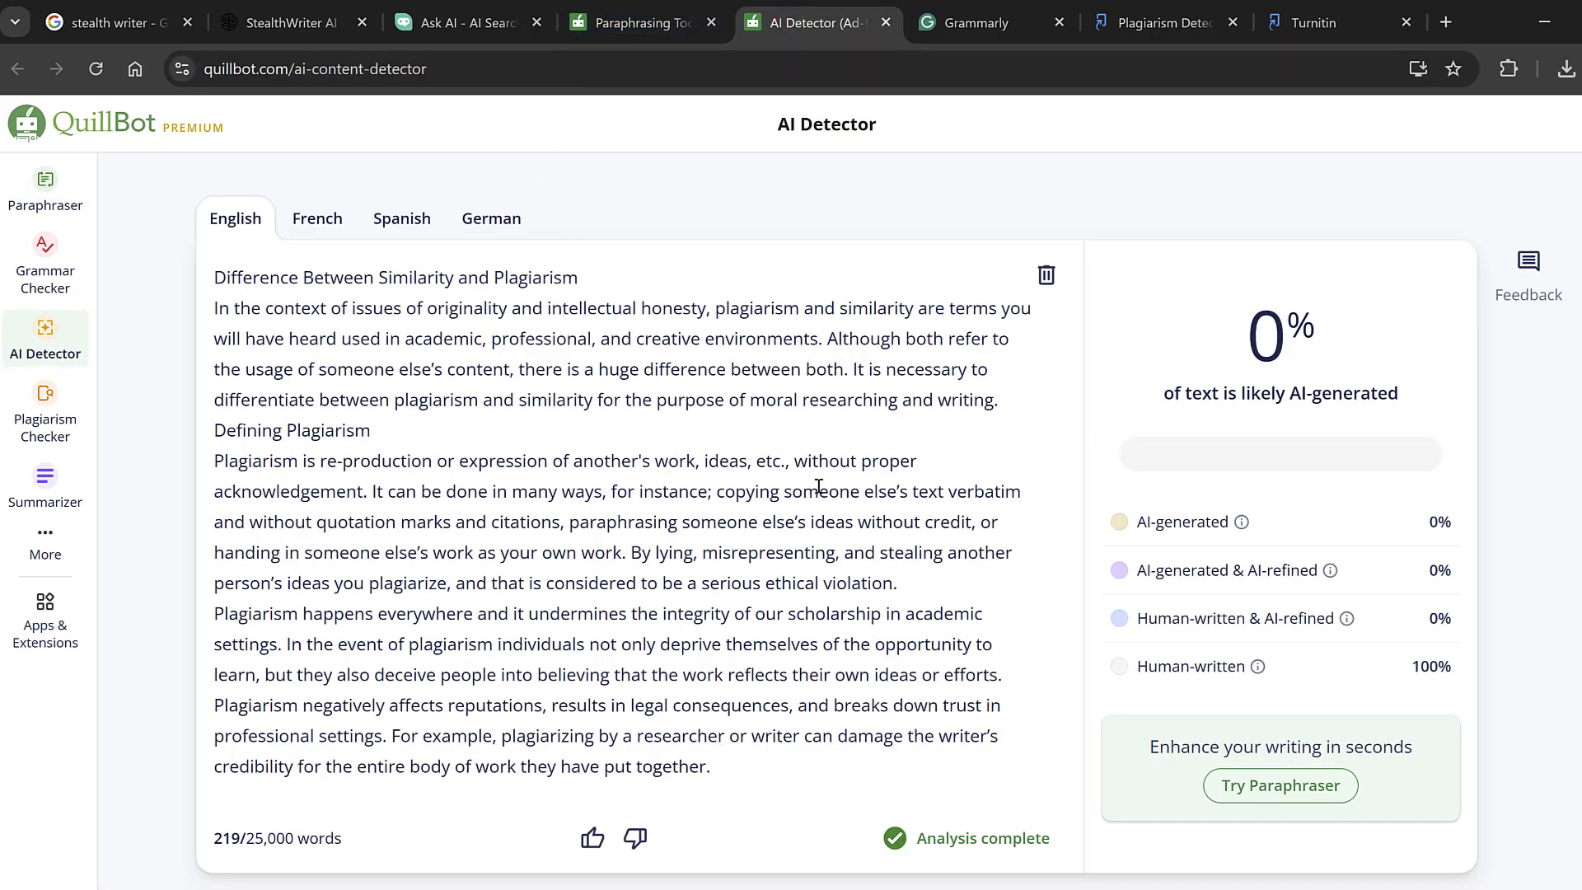
click(616, 23)
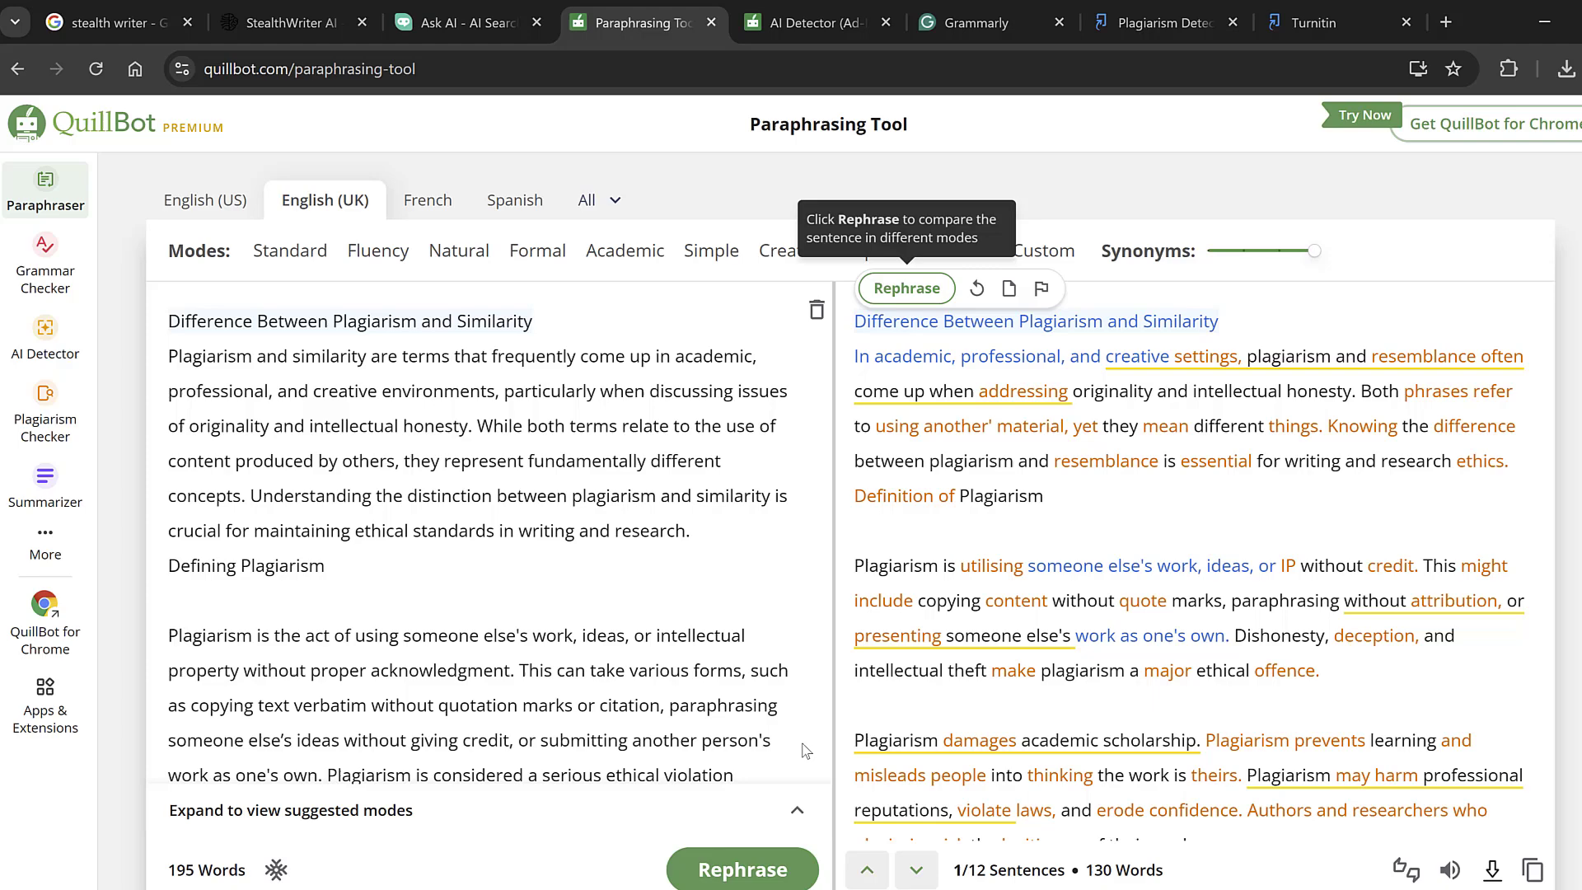
scroll(807, 824, down, 4)
drag(1196, 518, 818, 105)
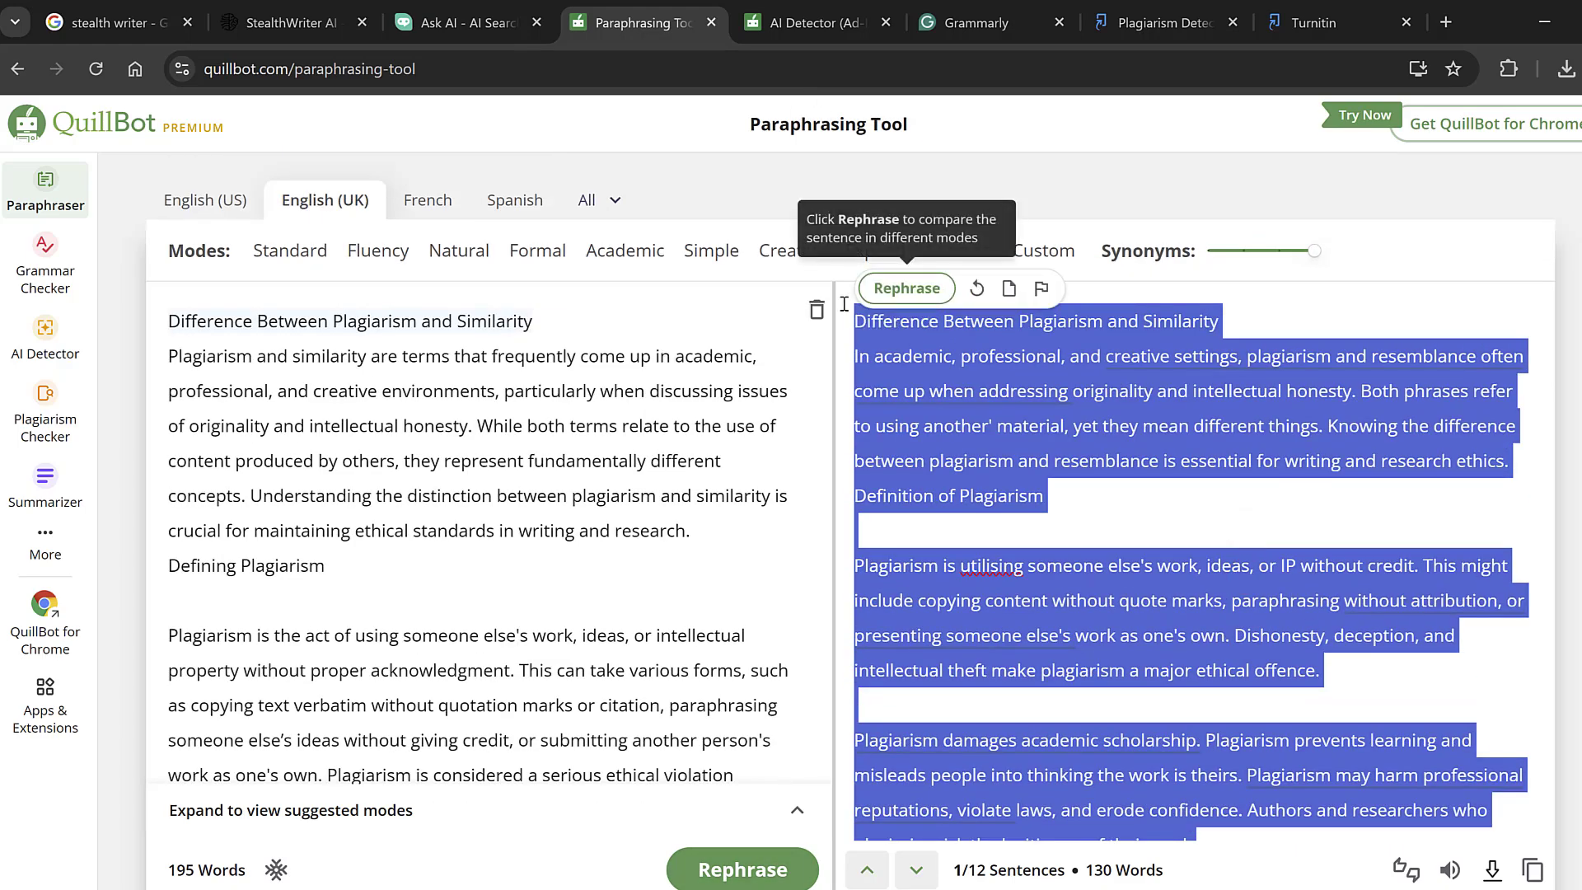
right_click(932, 373)
click(1003, 474)
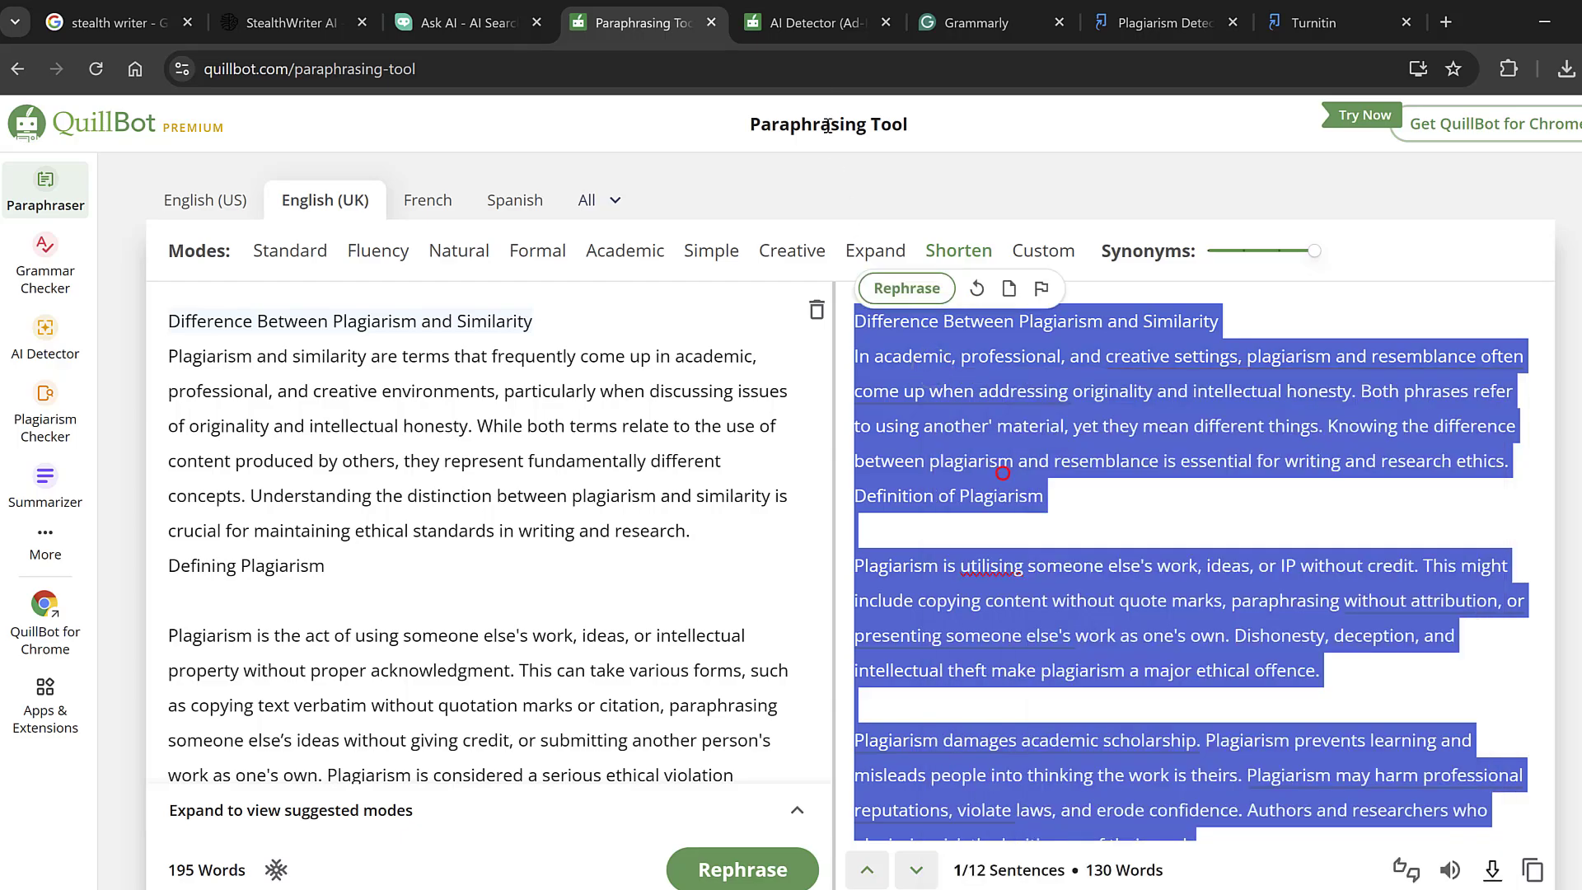
Replace the AI Detector's old text with the paraphrase and analyze it: 38% AI, 62% human
click(805, 14)
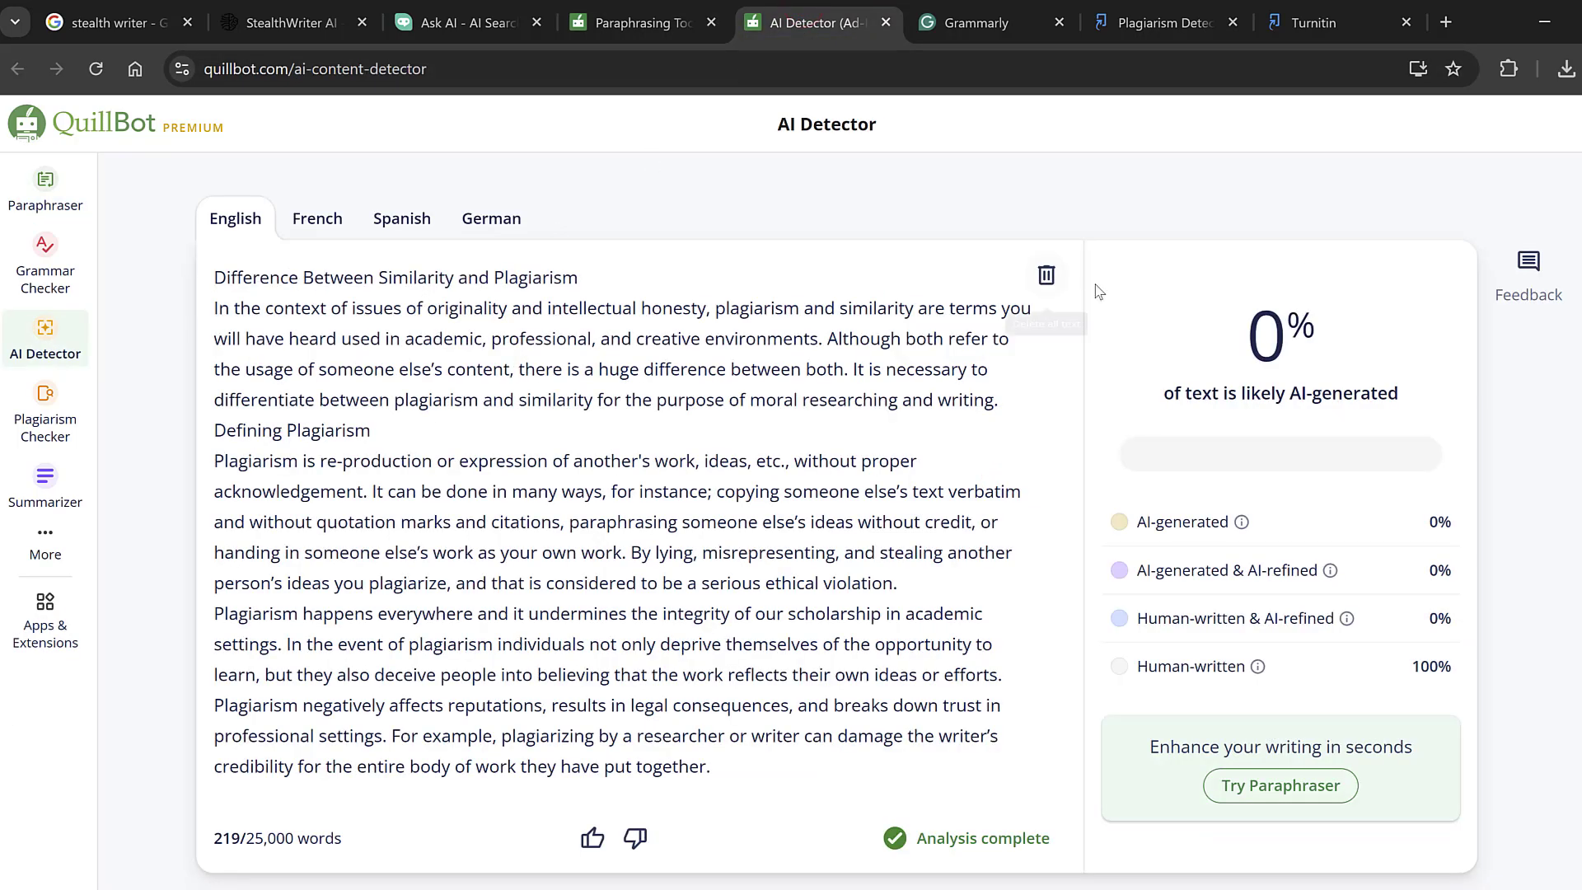
click(1046, 276)
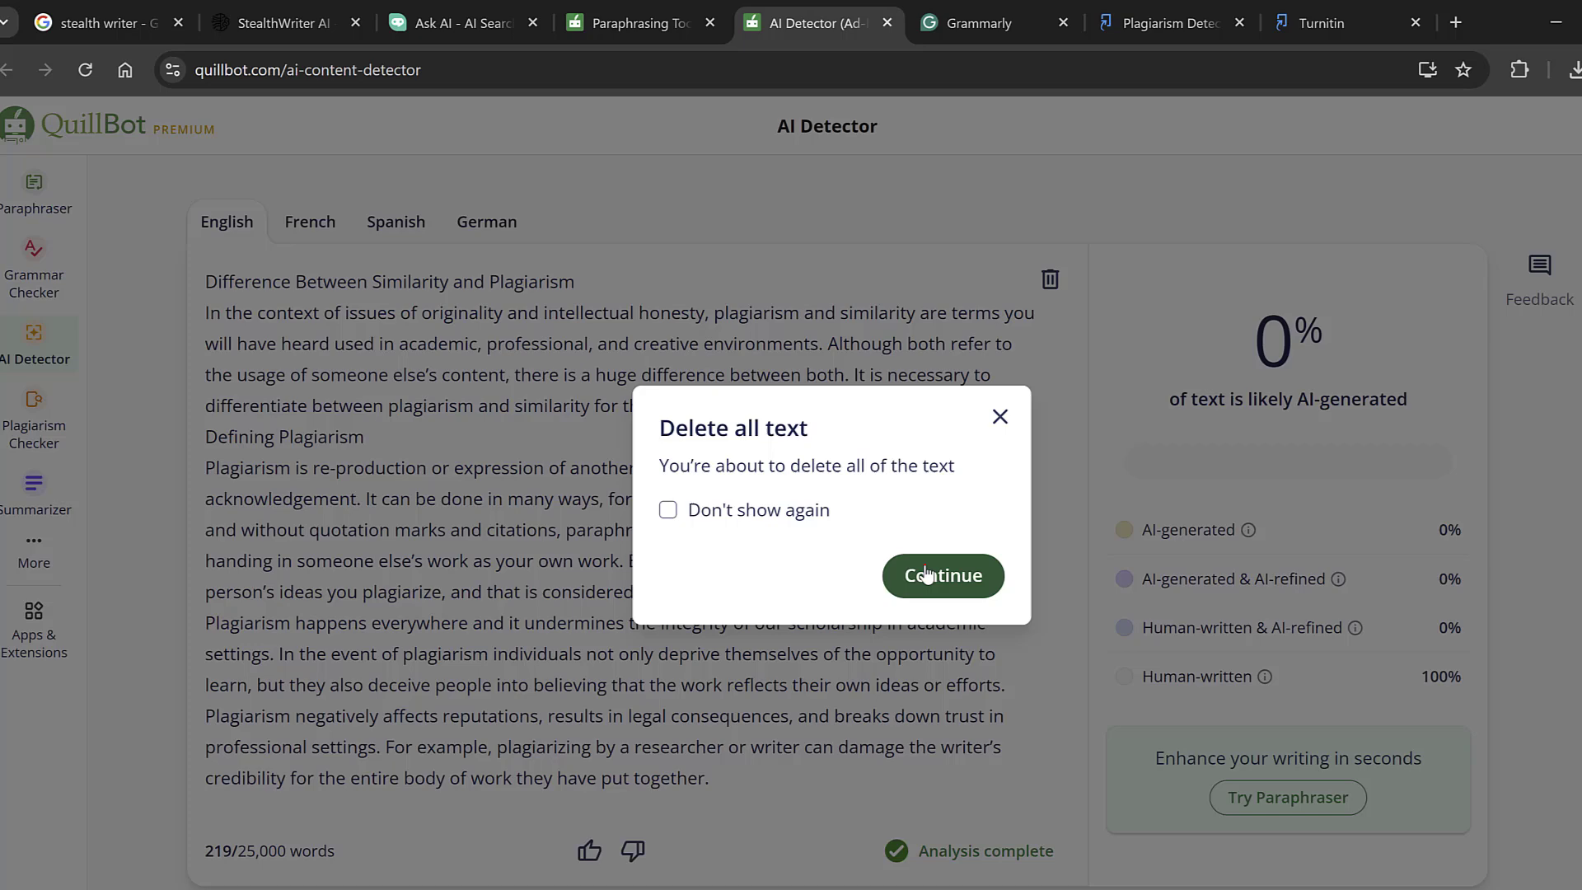
click(944, 575)
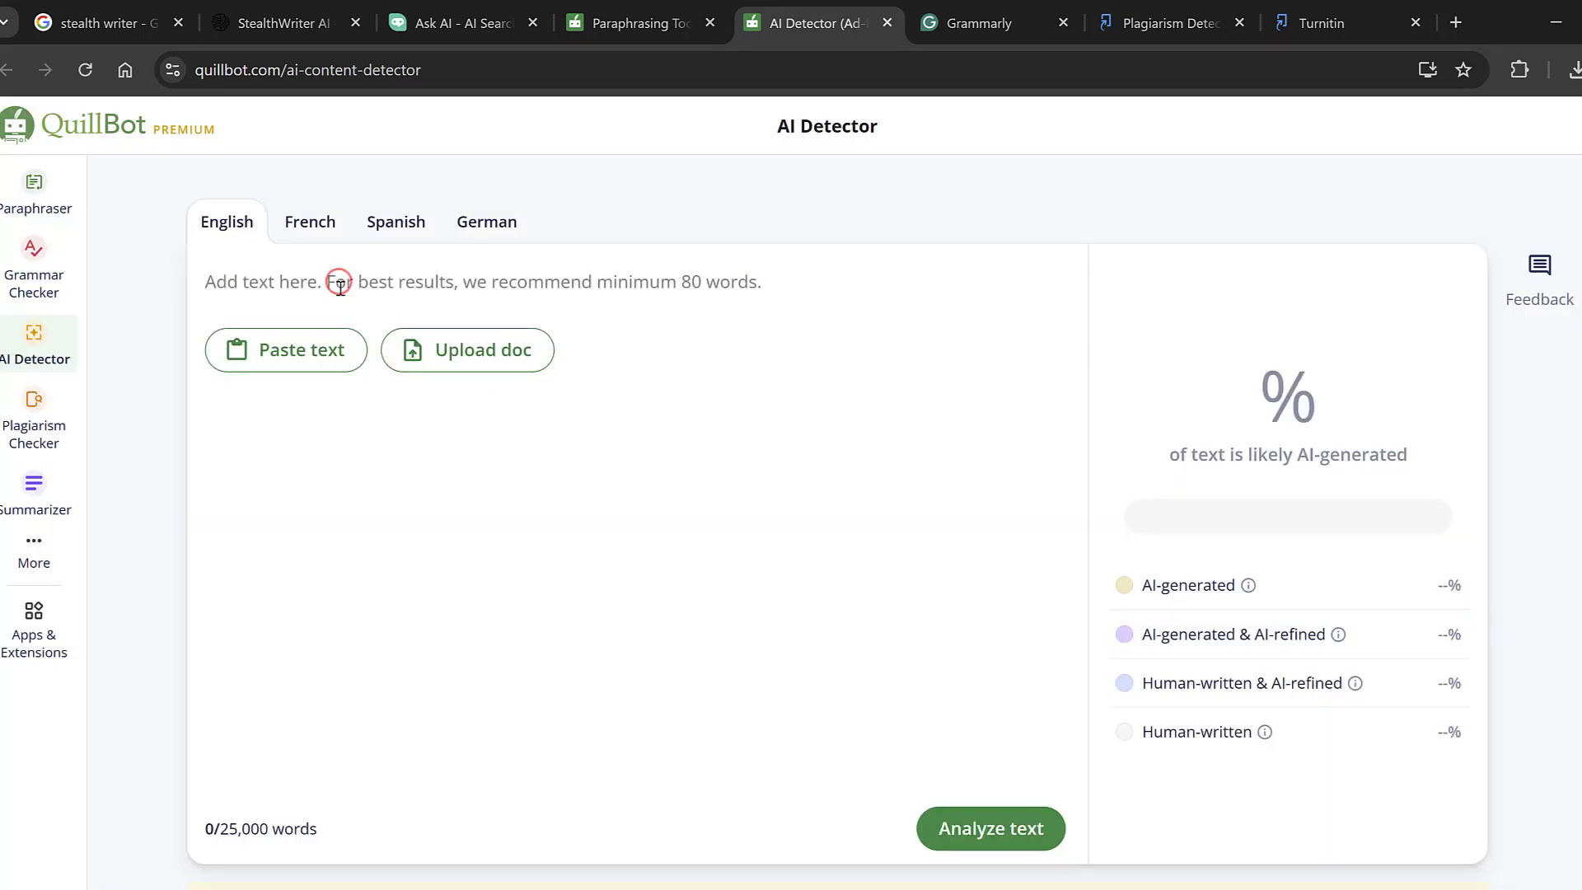
key(ctrl+v)
click(980, 826)
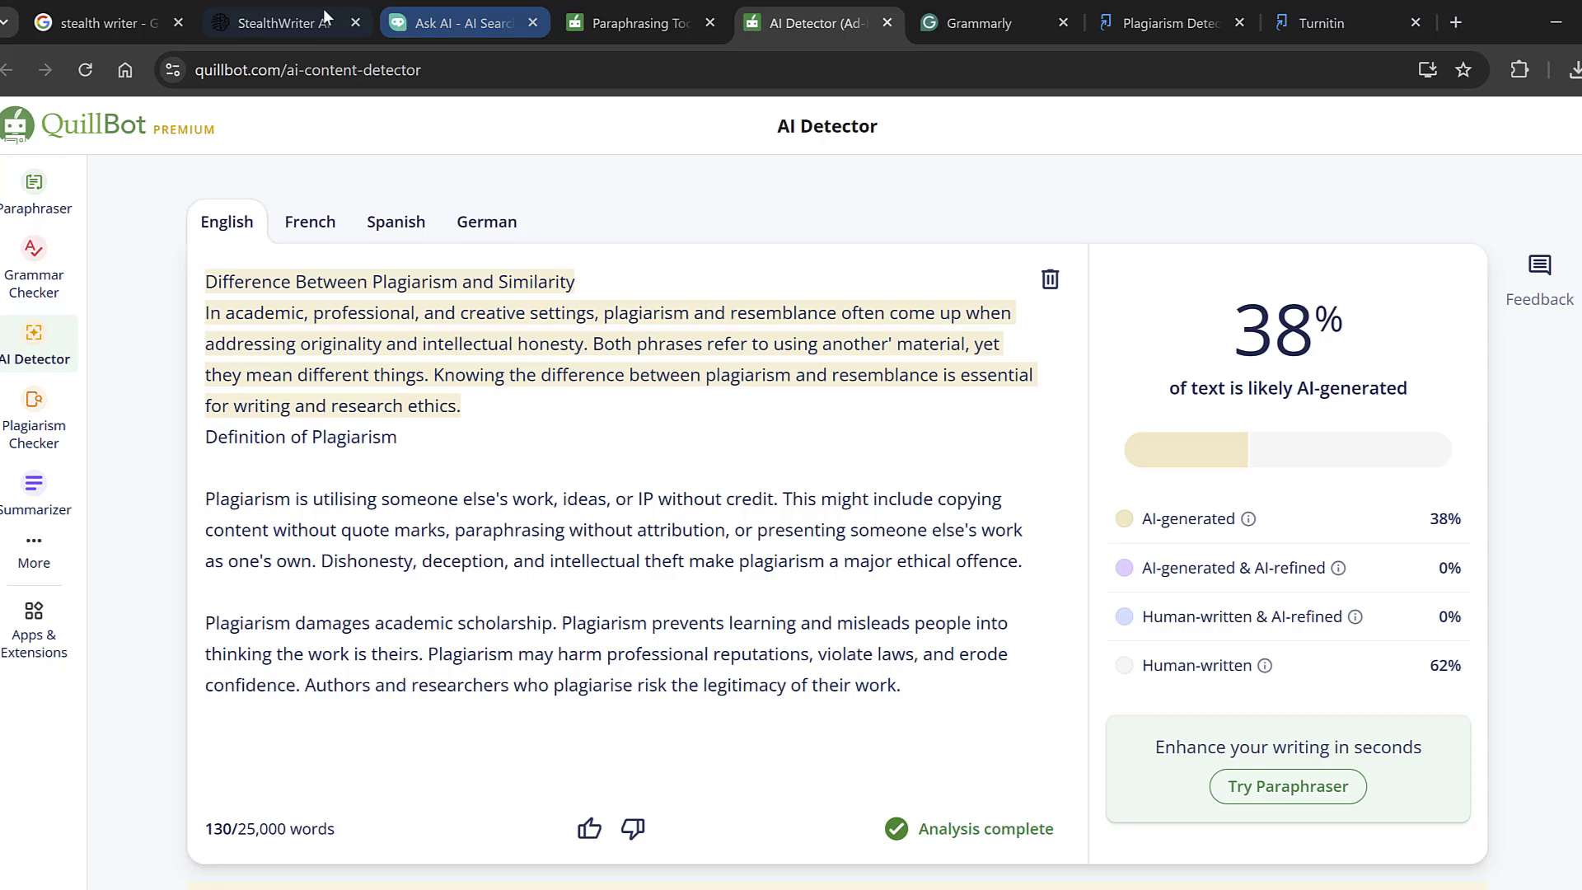
click(319, 10)
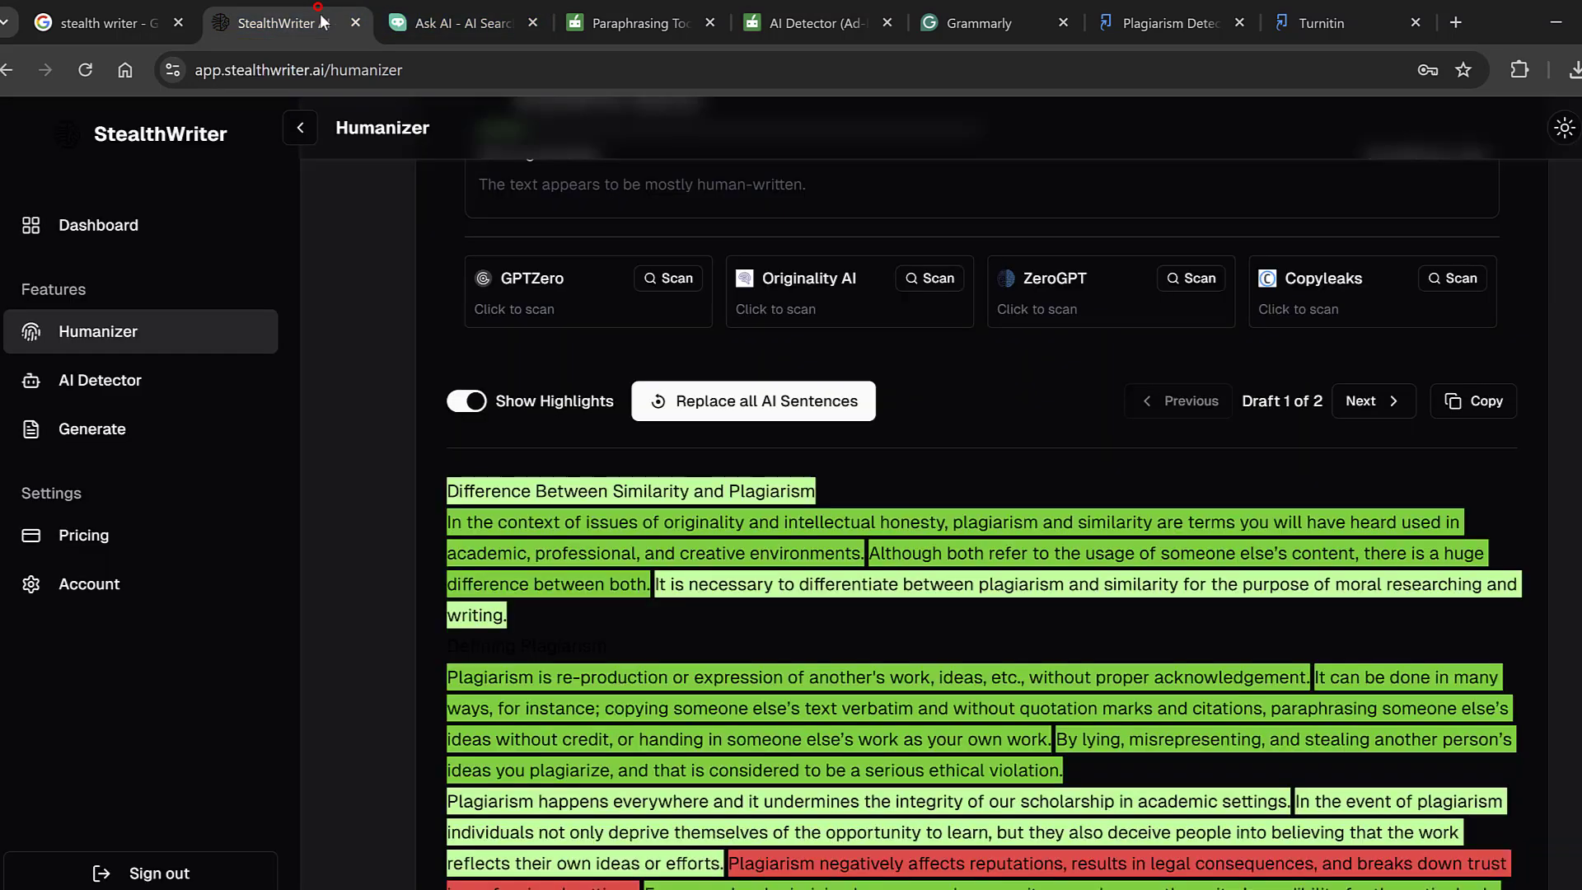
Check the 978-character QuillBot paraphrase in StealthWriter's AI Detector, rated 82% AI-generated, low confidence
click(88, 382)
click(699, 427)
key(ctrl+v)
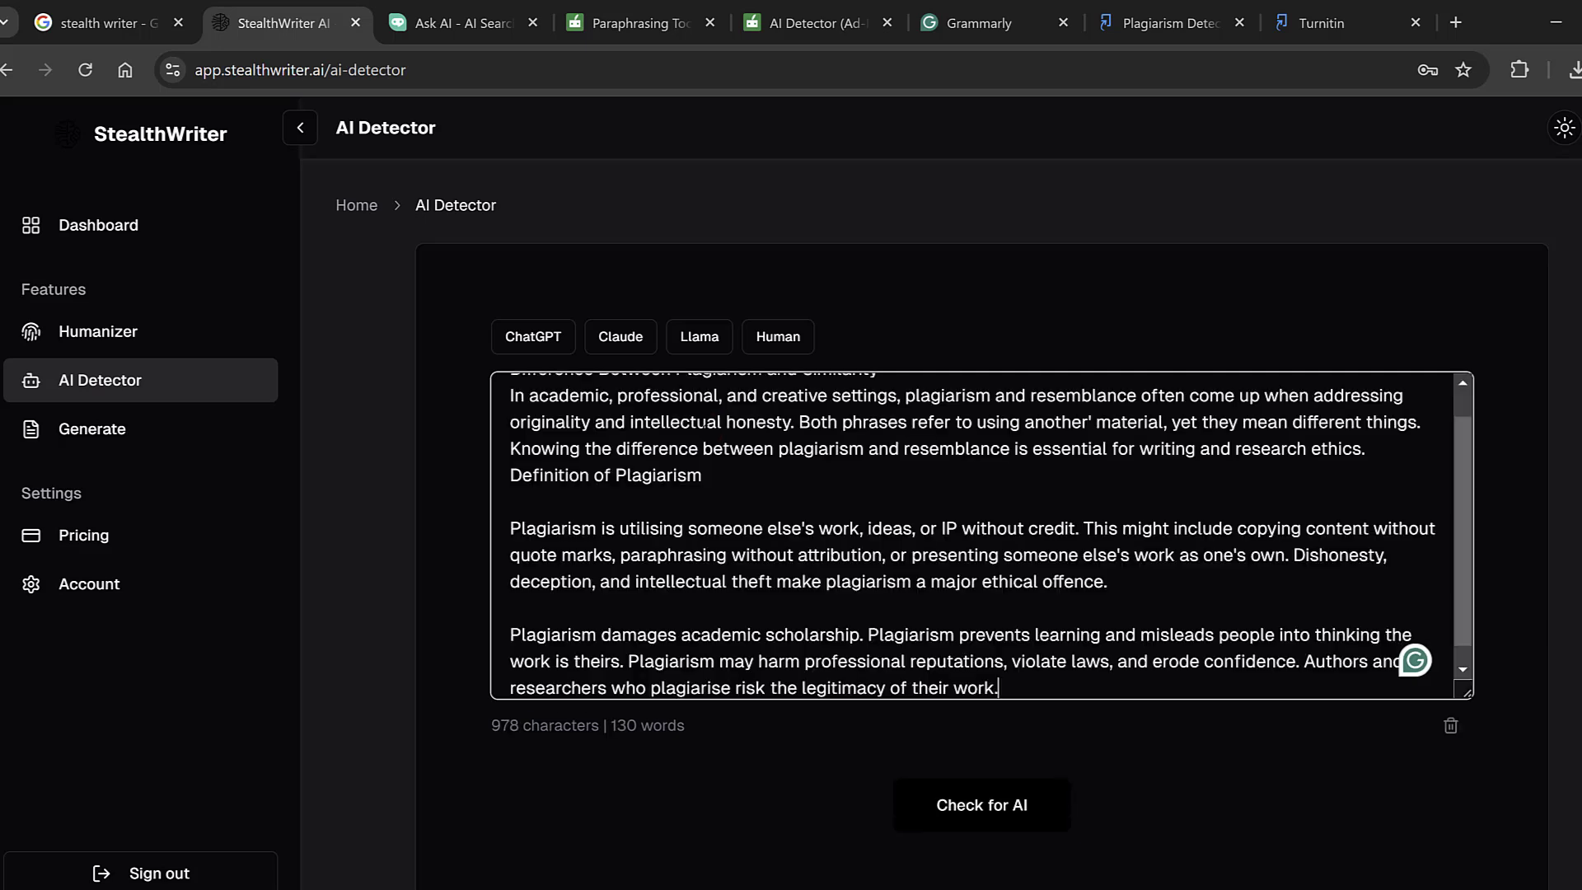
click(972, 808)
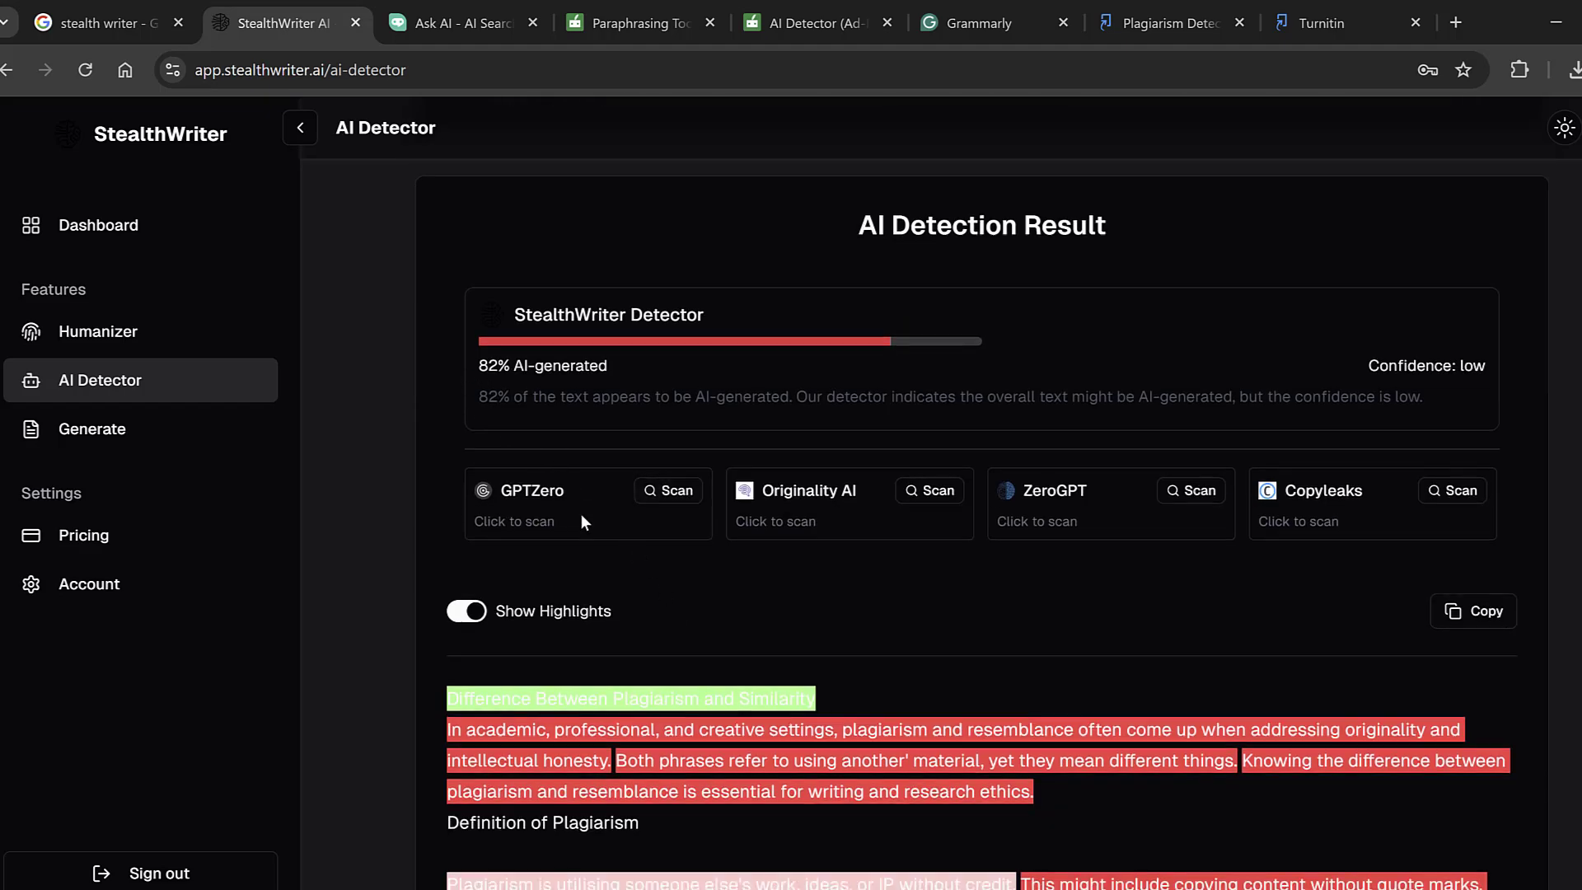
scroll(655, 610, down, 3)
scroll(764, 627, up, 9)
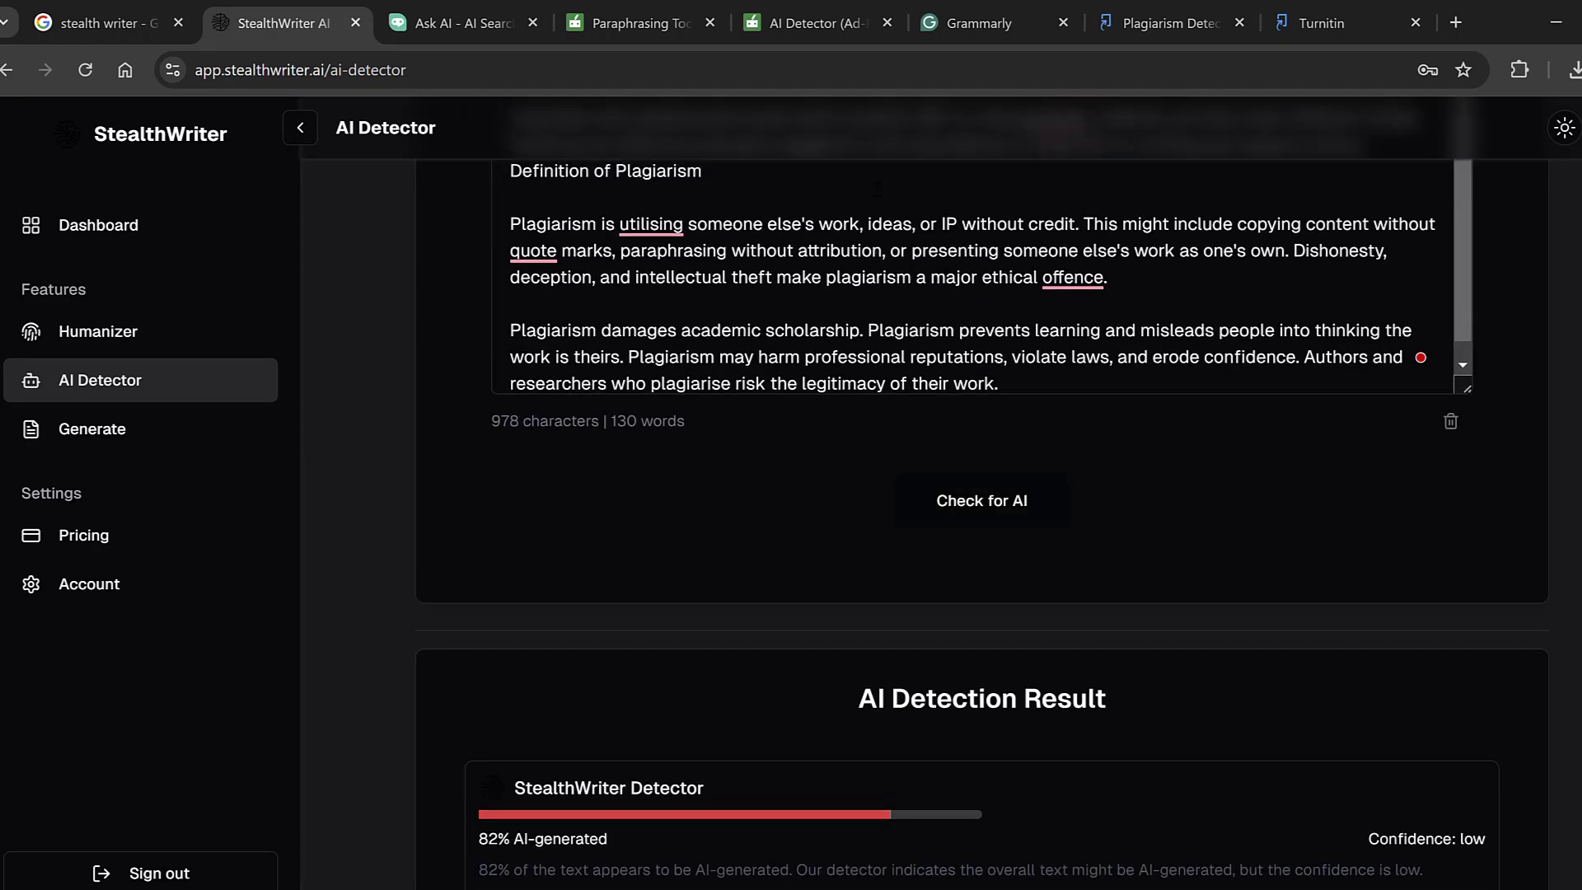
click(631, 28)
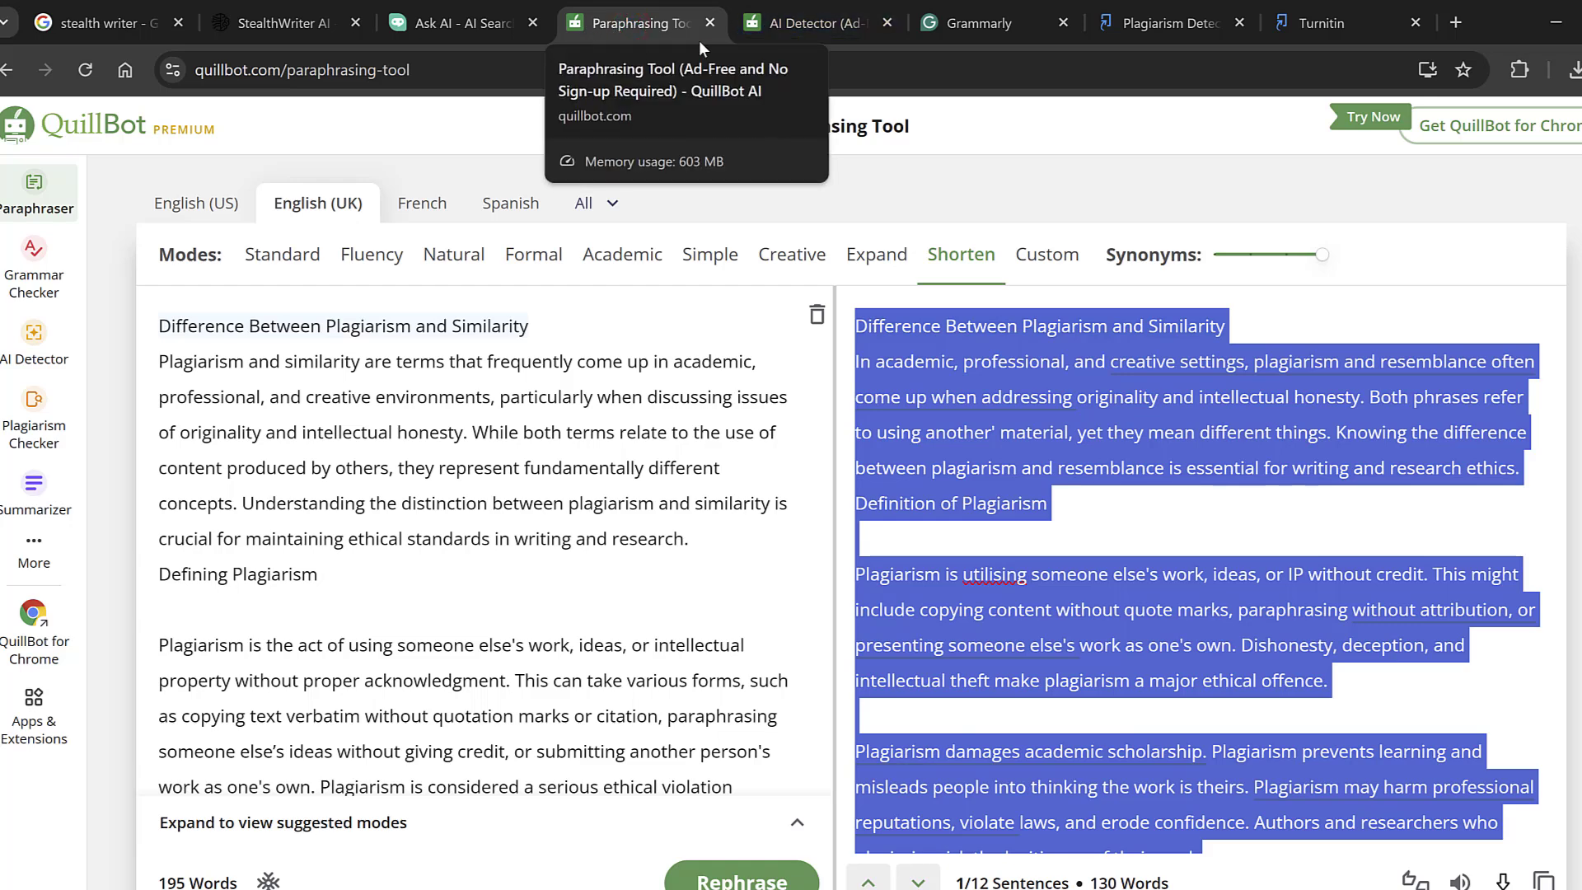
Copy the original essay from Word and paste it into the untitled Grammarly document
click(959, 22)
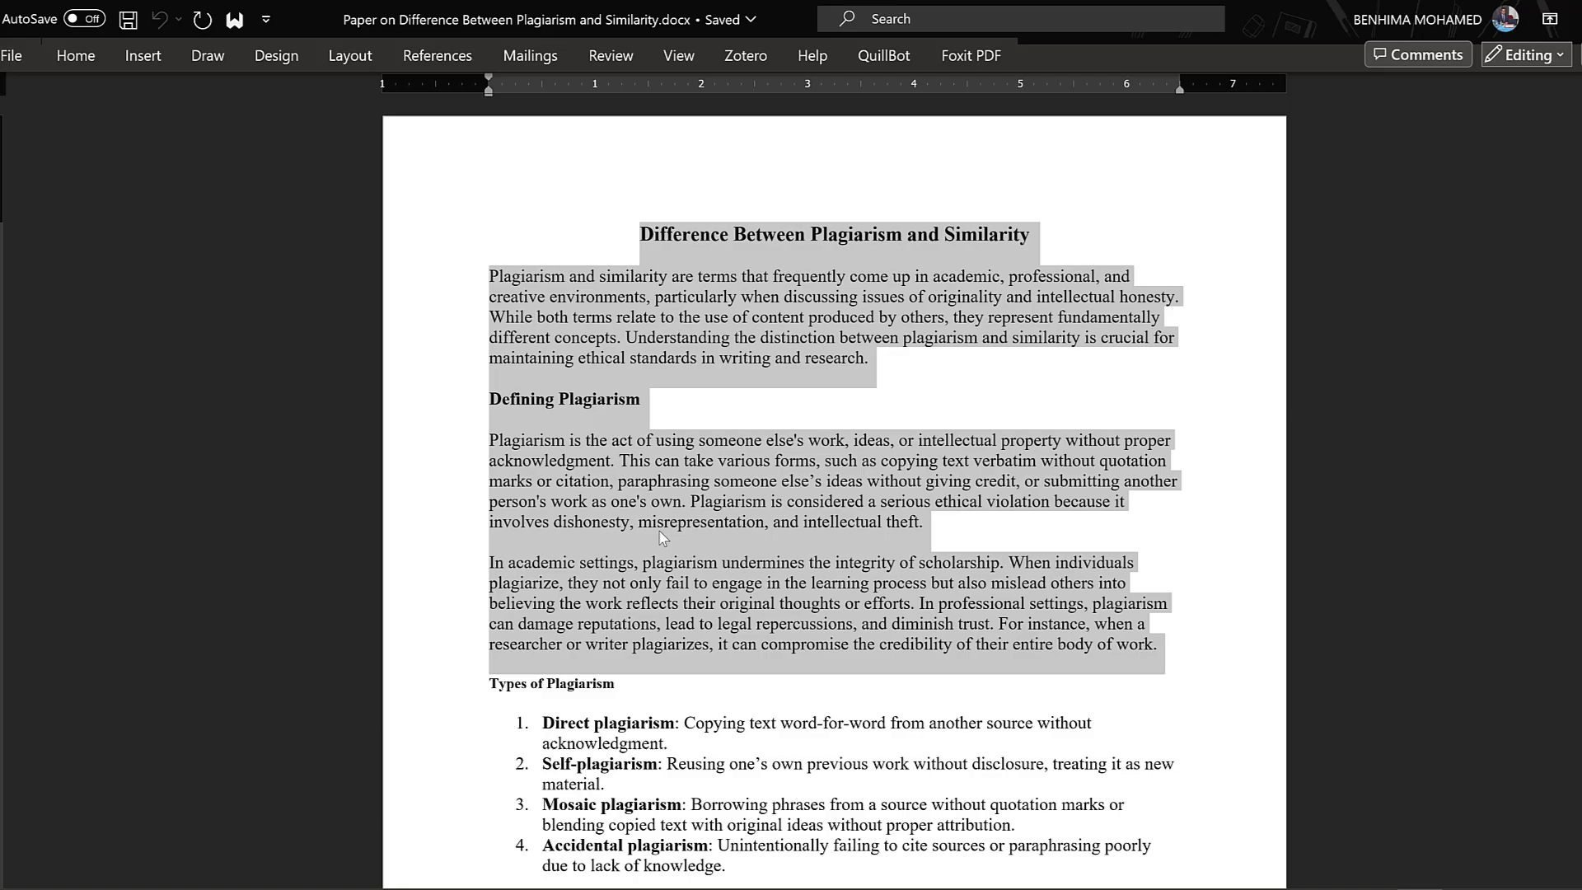
right_click(628, 474)
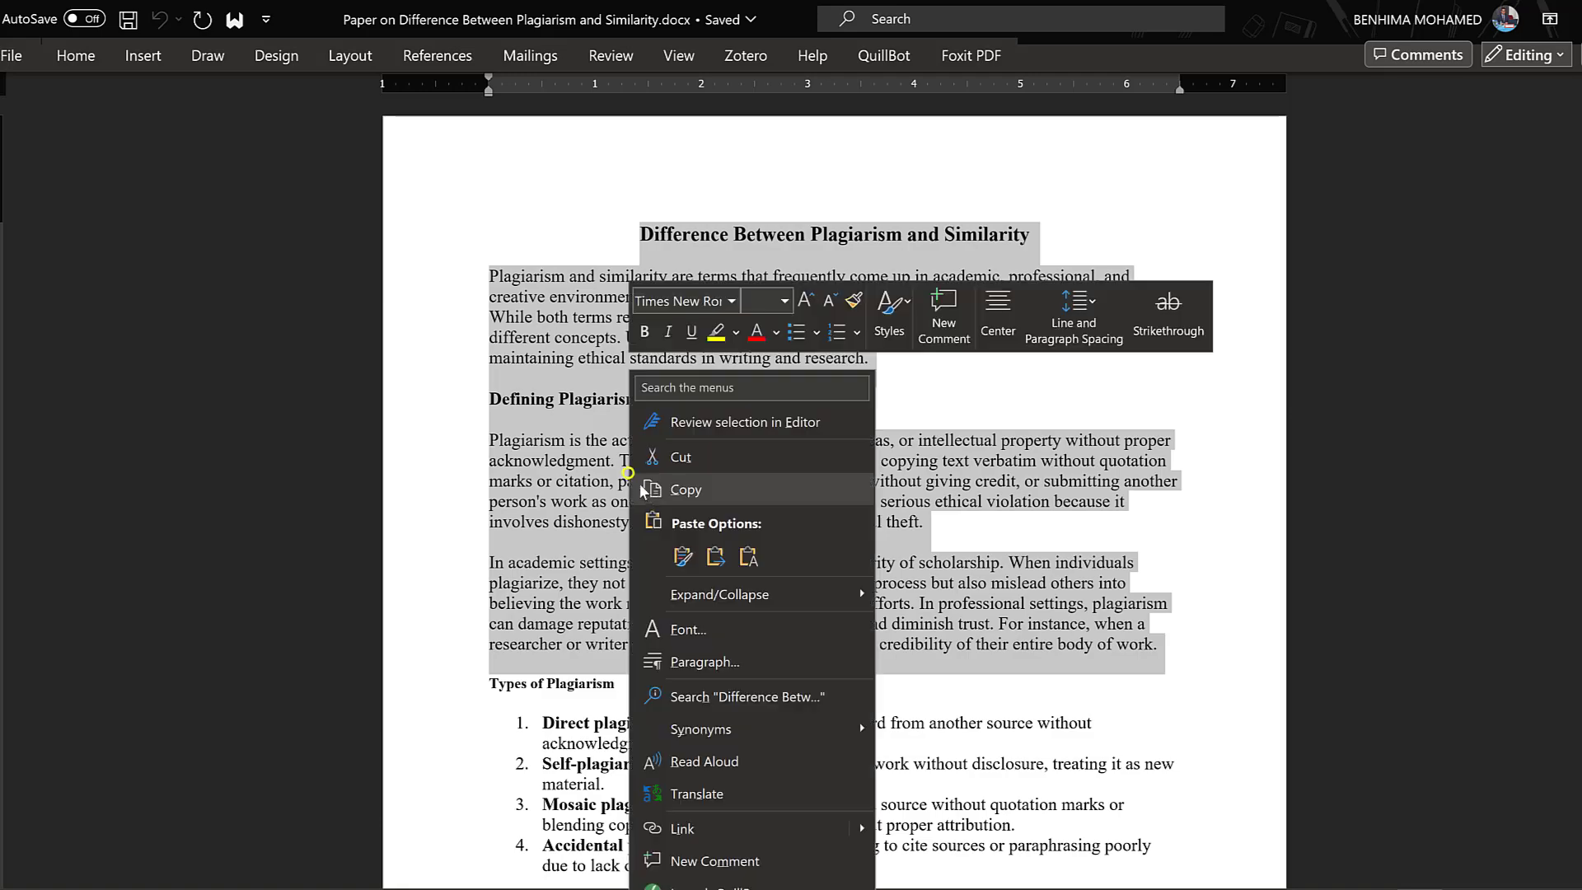
click(706, 500)
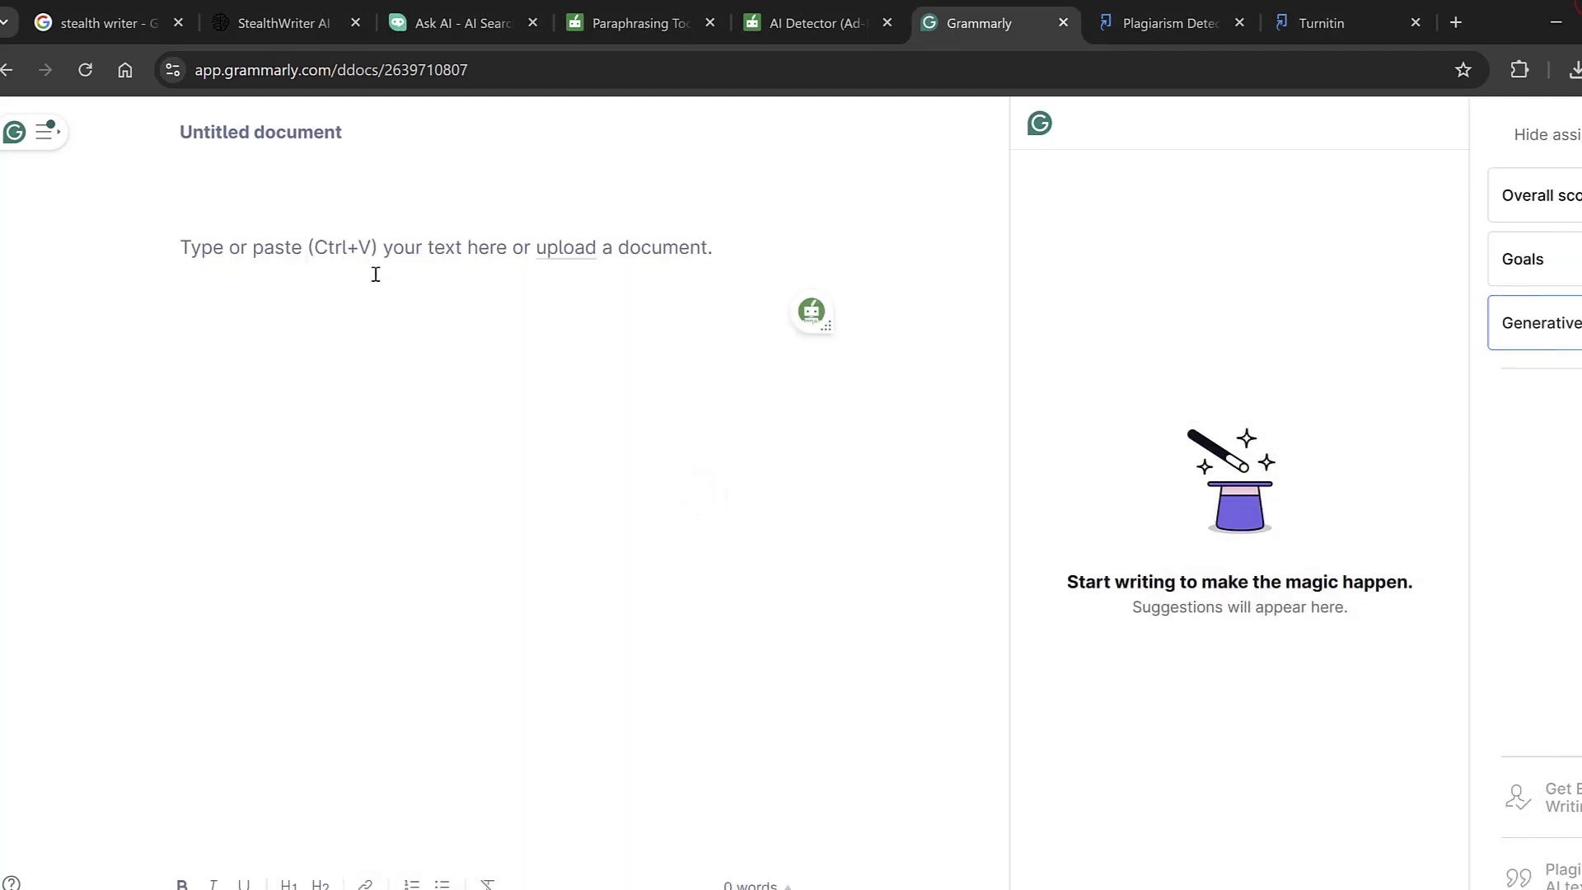
key(ctrl+v)
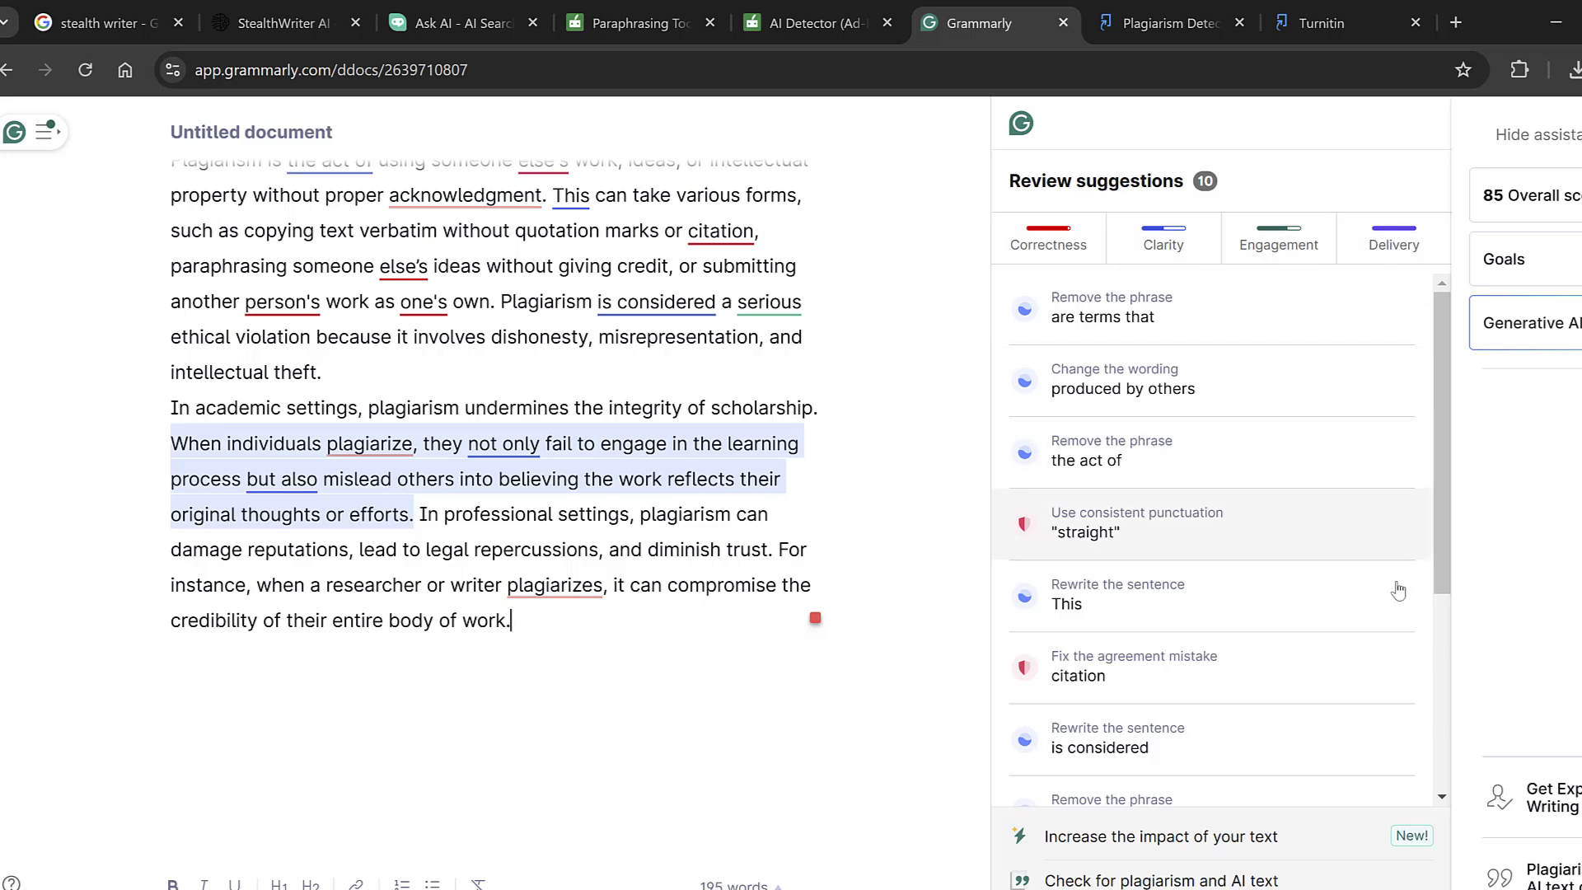
Bring up Grammarly's Set goals dialog for the 195-word essay scored 85
scroll(1426, 659, down, 2)
scroll(1426, 659, down, 1)
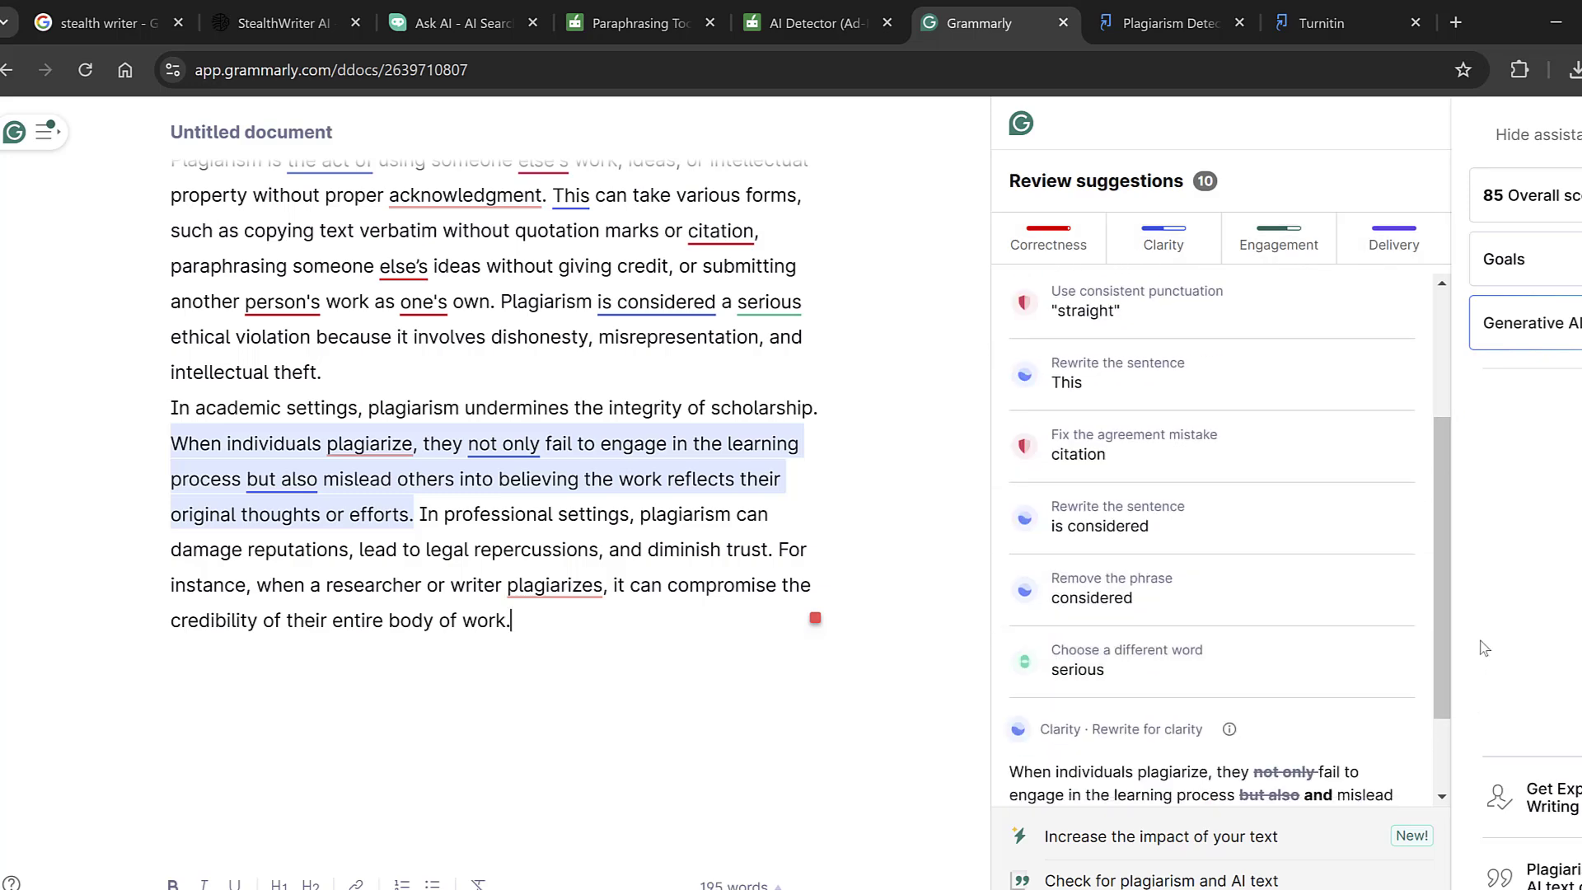
click(1538, 261)
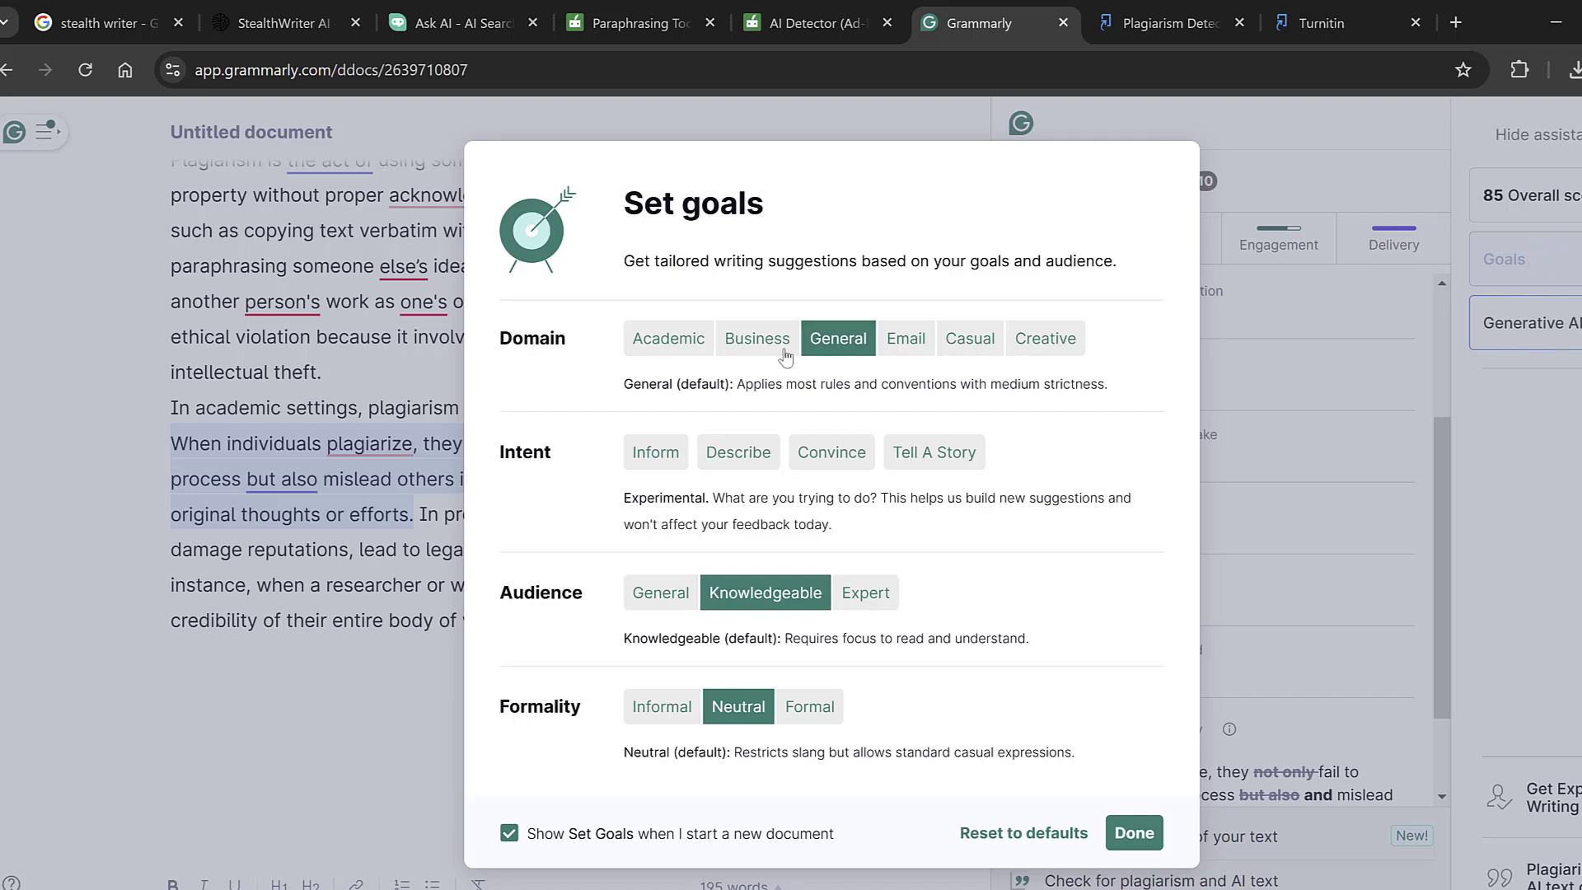
Set the goals domain to Academic and review the performance report: score 85, readability 17
click(694, 347)
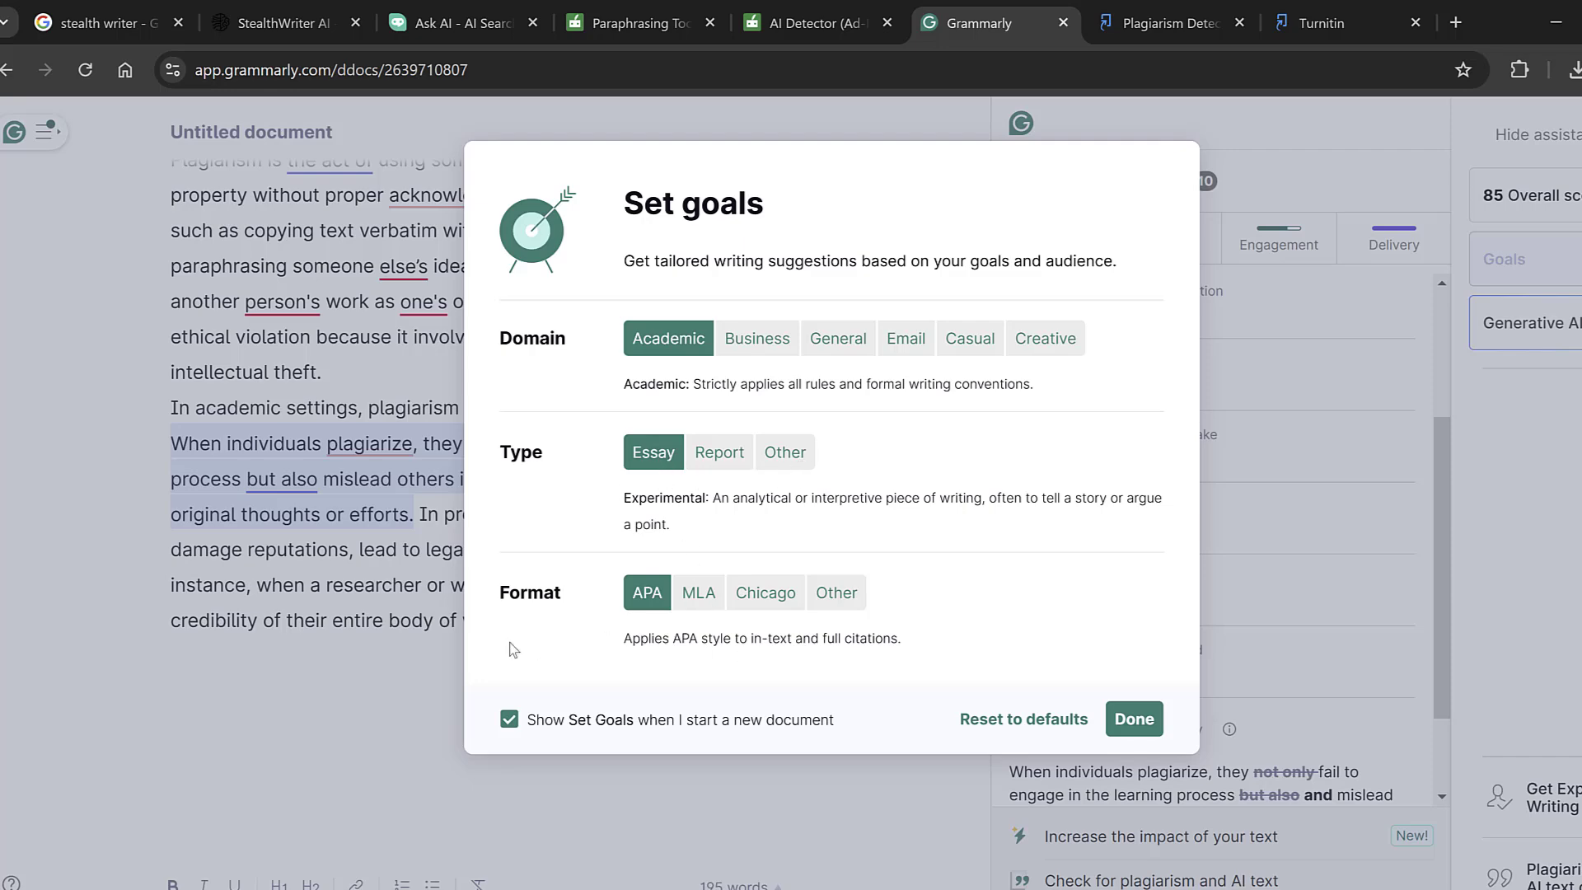
click(1134, 719)
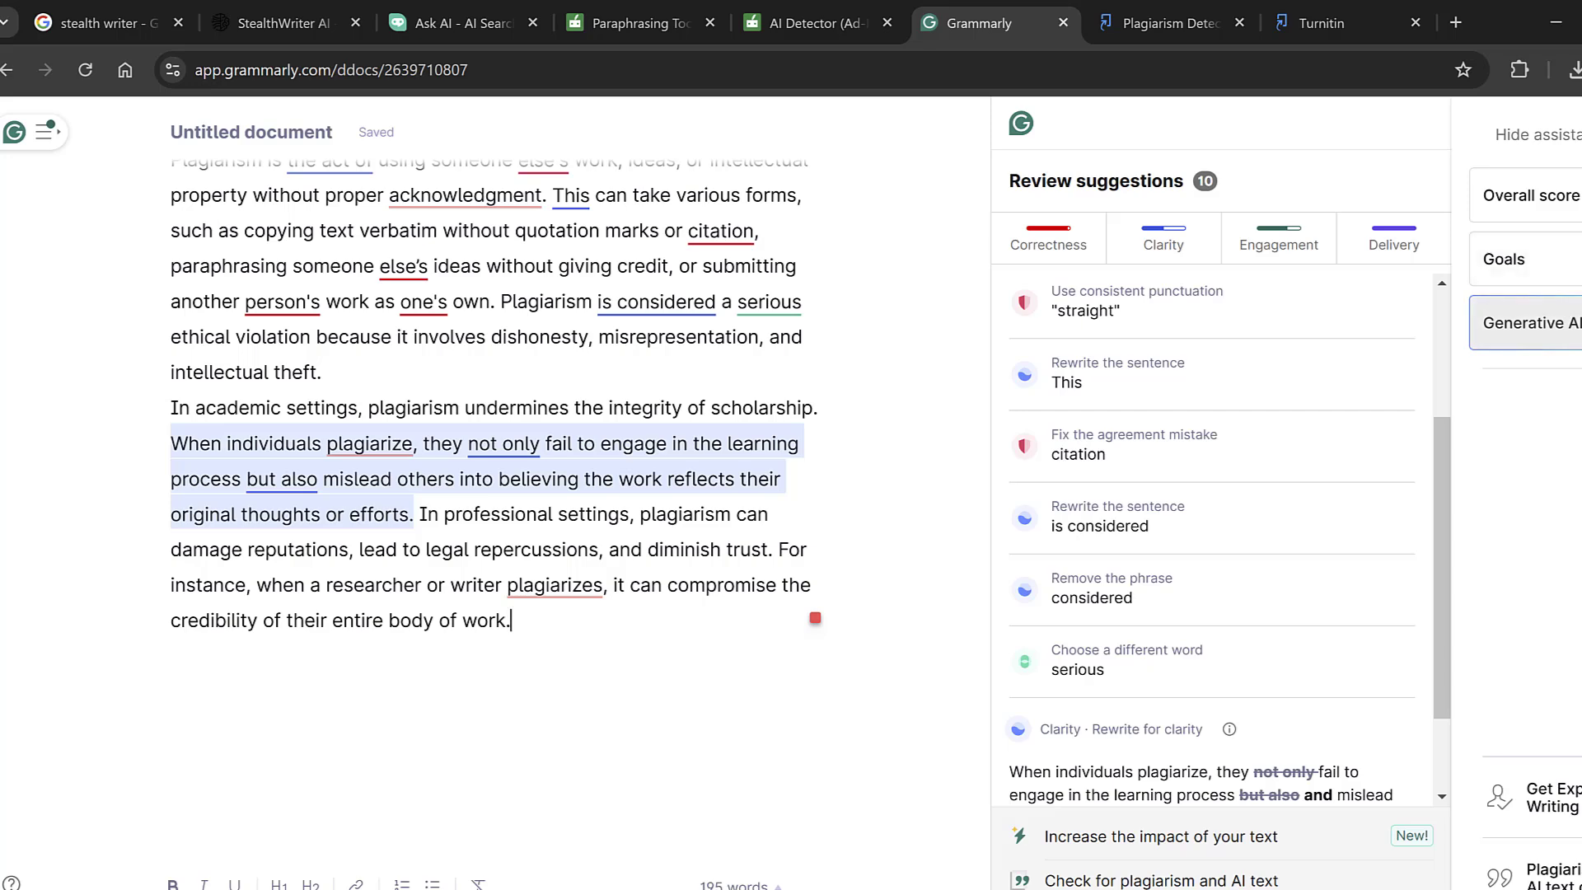
click(1525, 196)
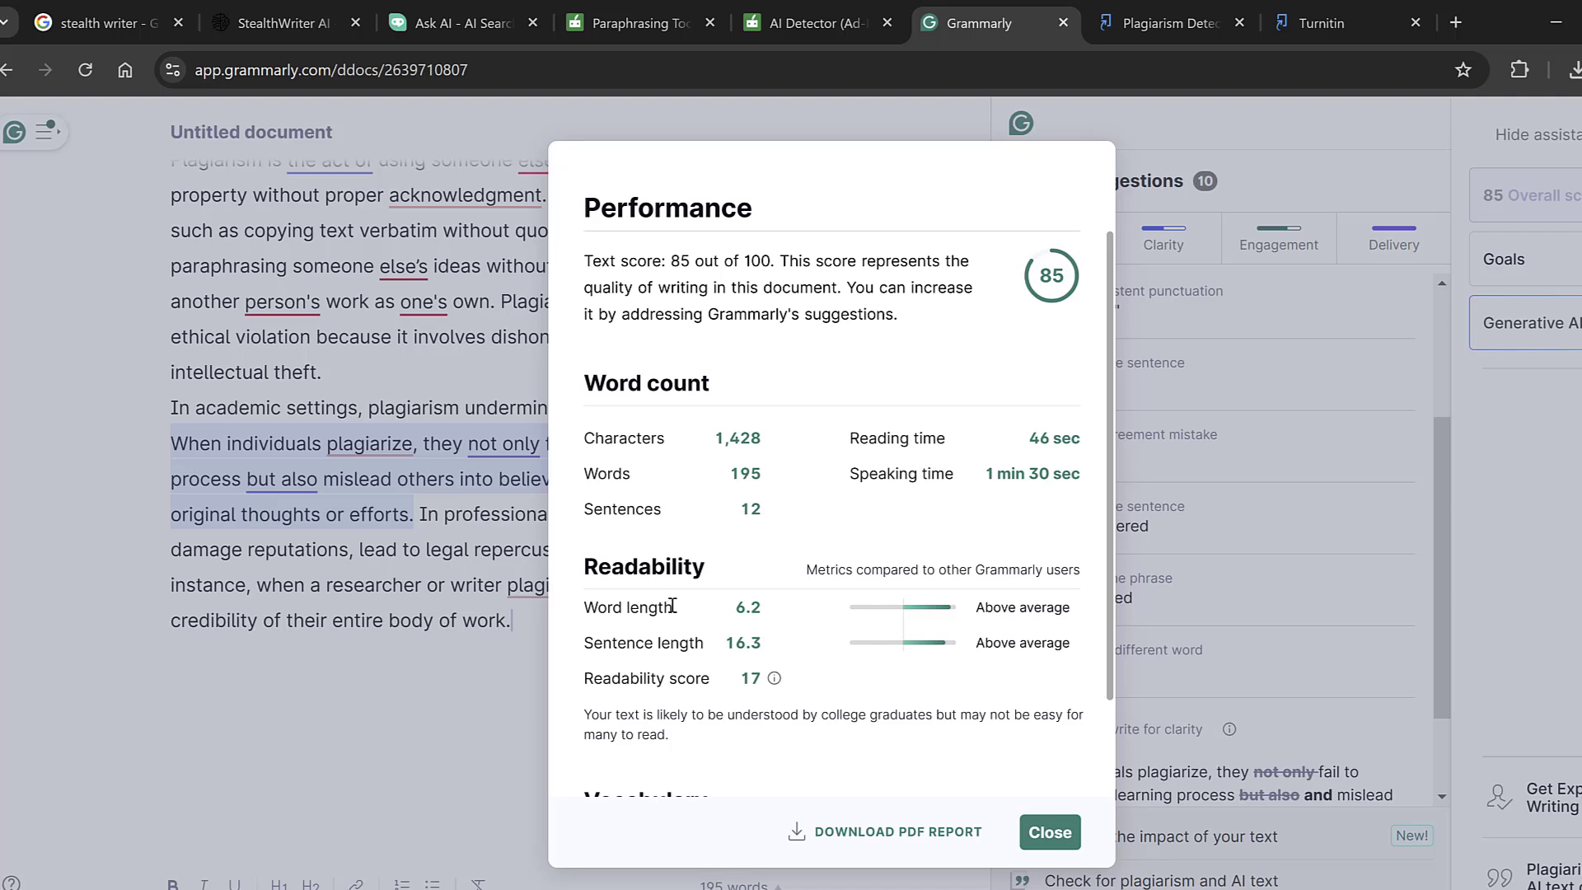
scroll(668, 628, down, 1)
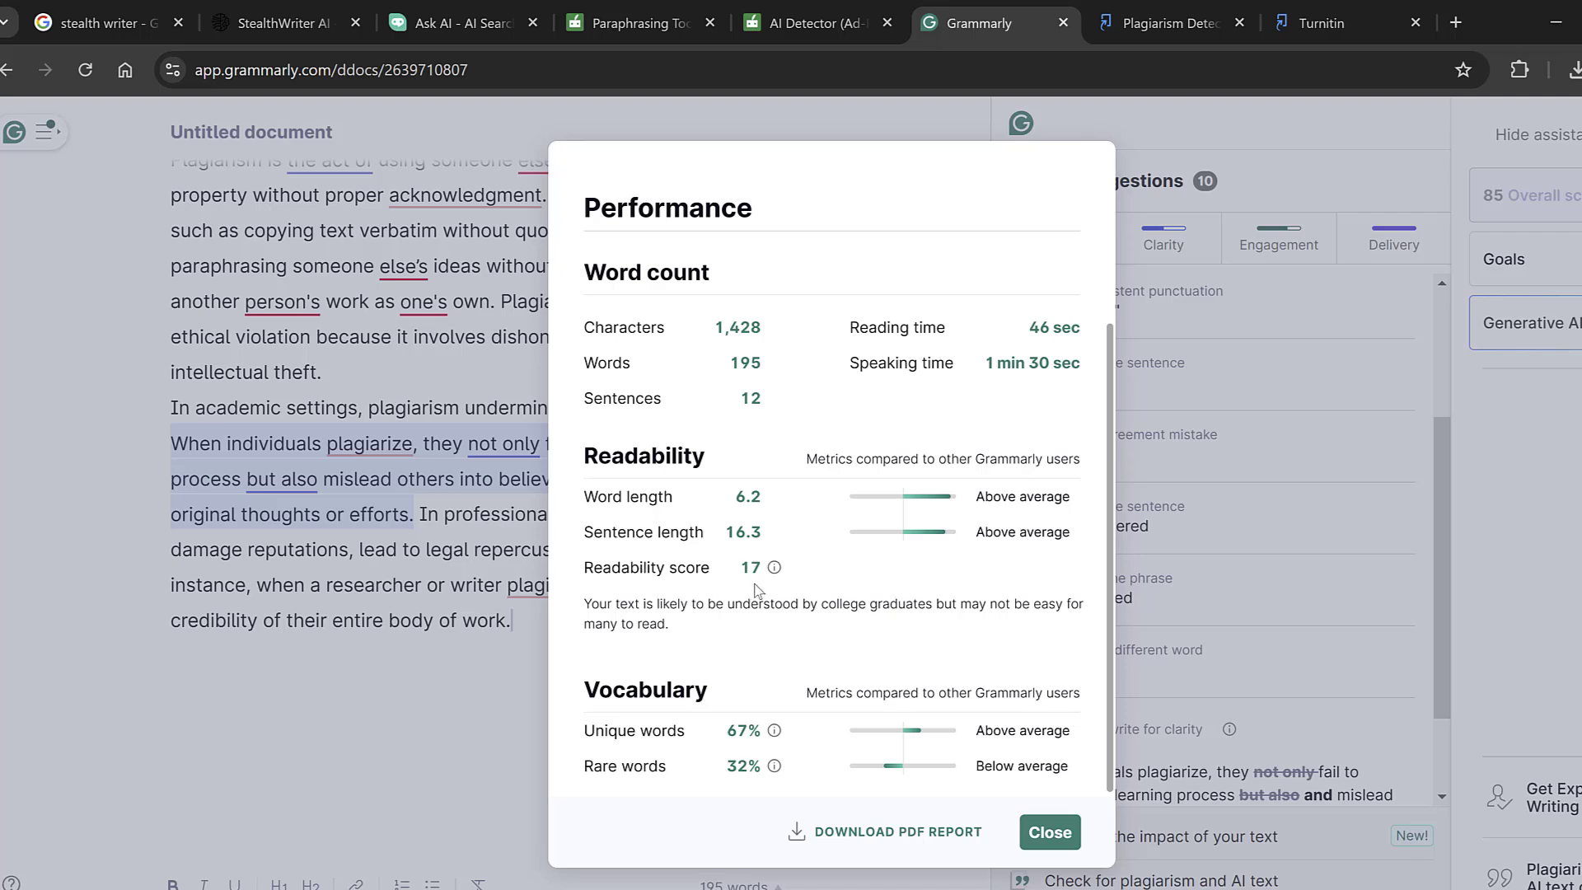
scroll(643, 700, down, 1)
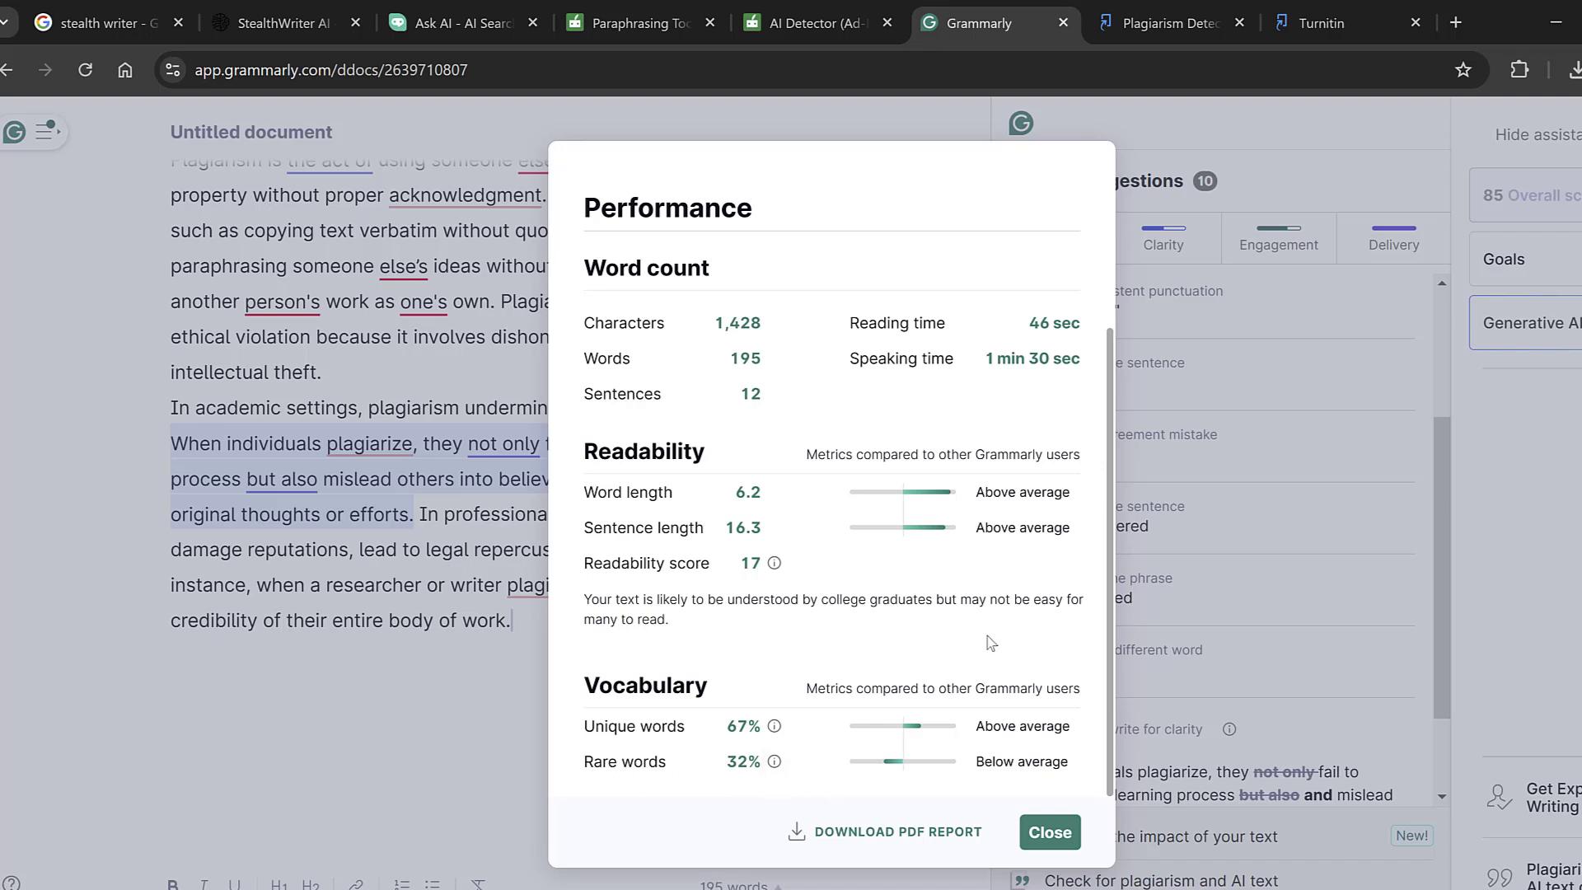
scroll(986, 643, up, 2)
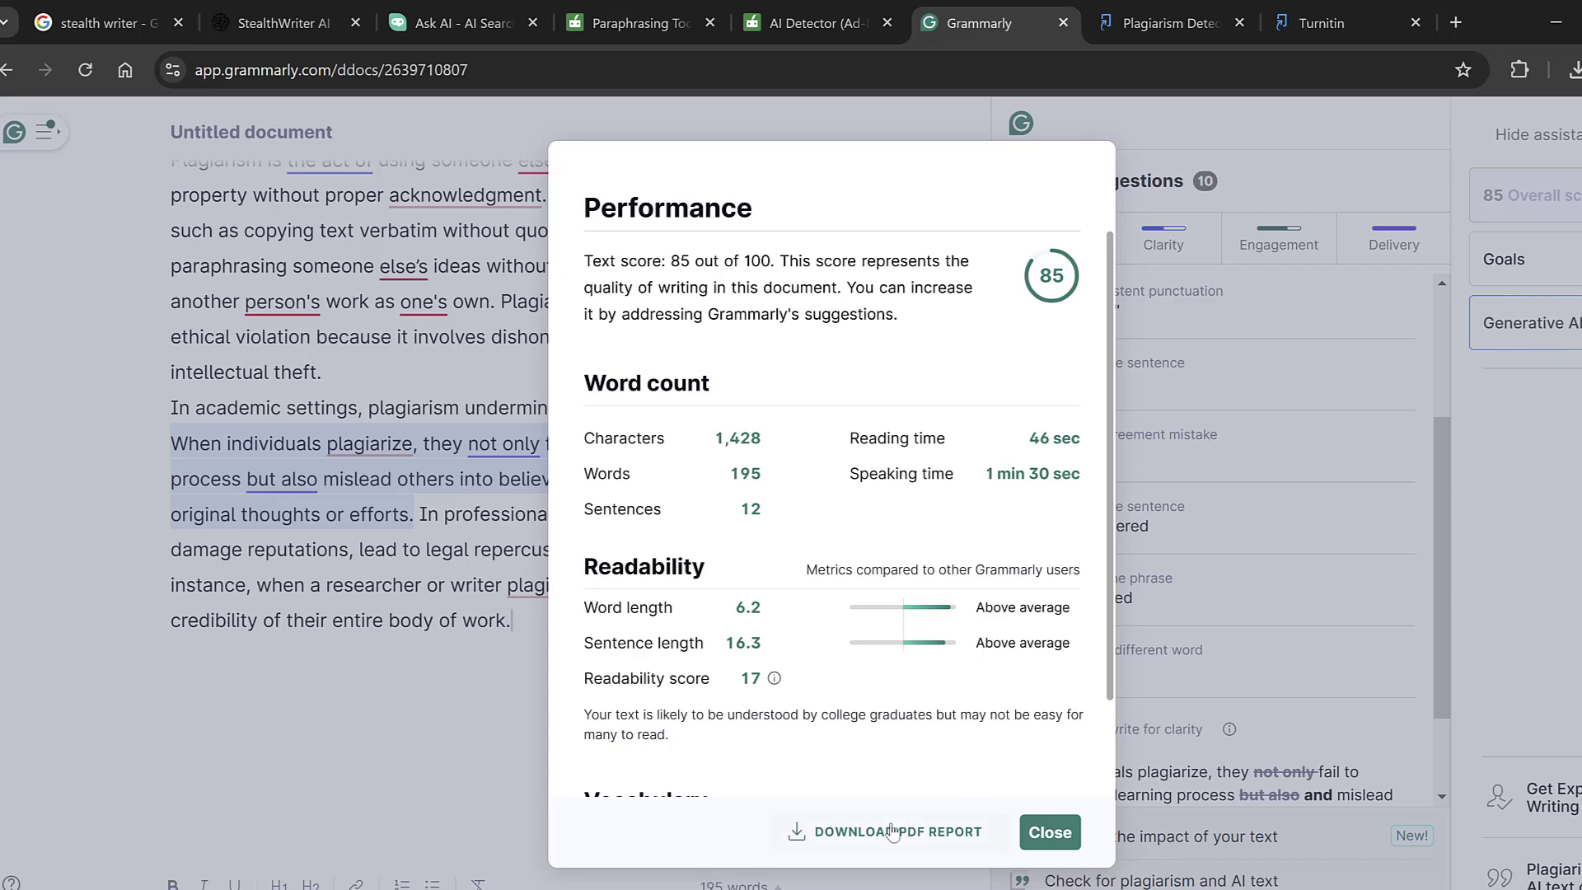
click(1057, 837)
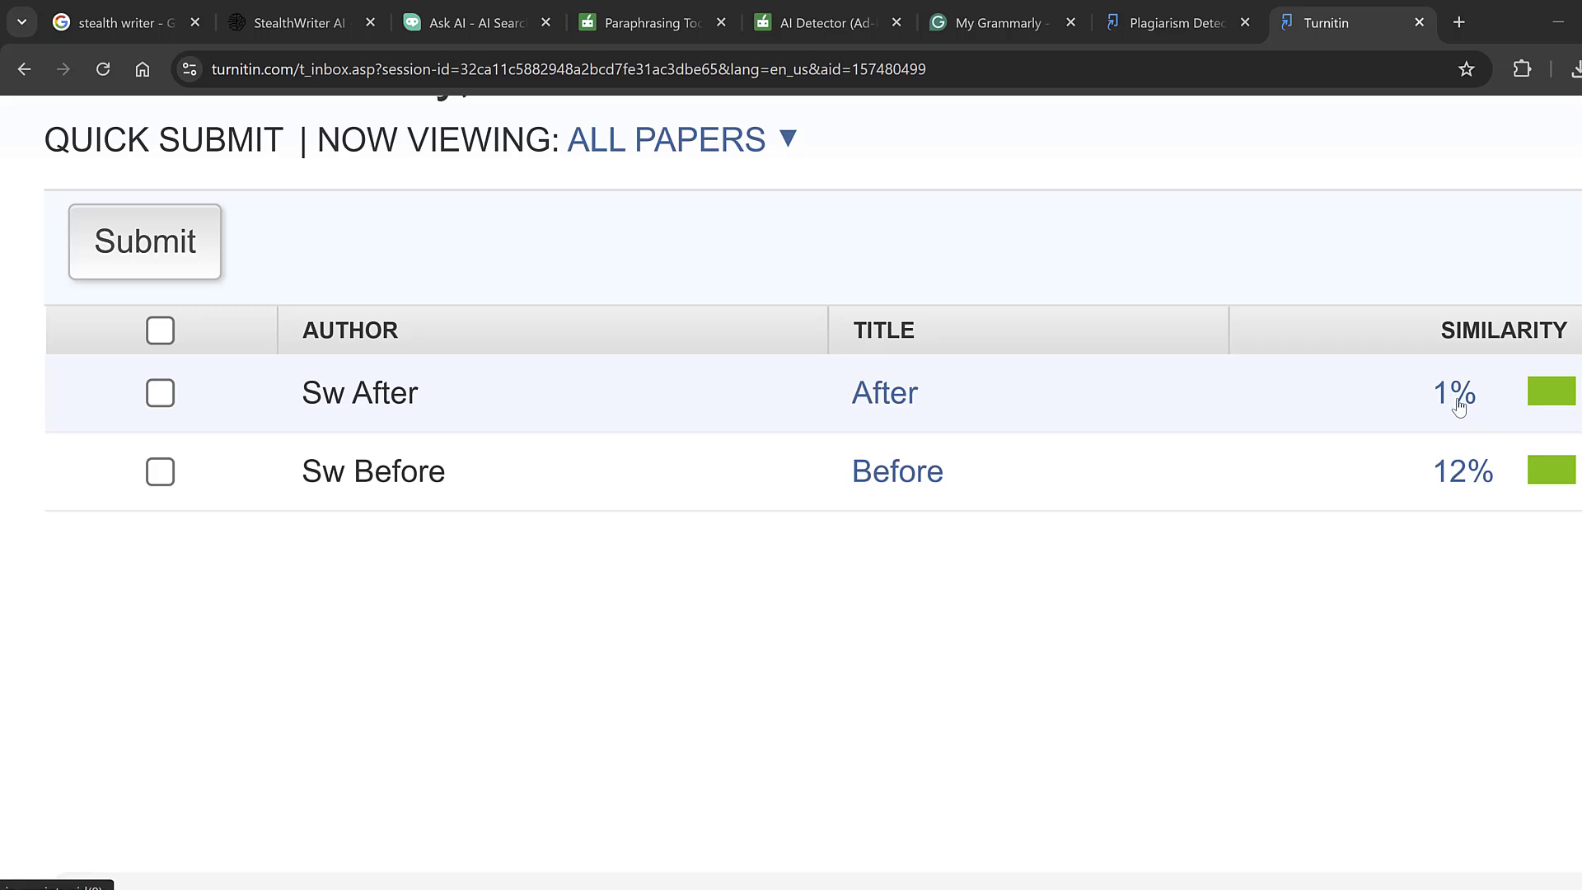
Open the Sw Before paper's 12% similarity report in Feedback Studio
click(1551, 483)
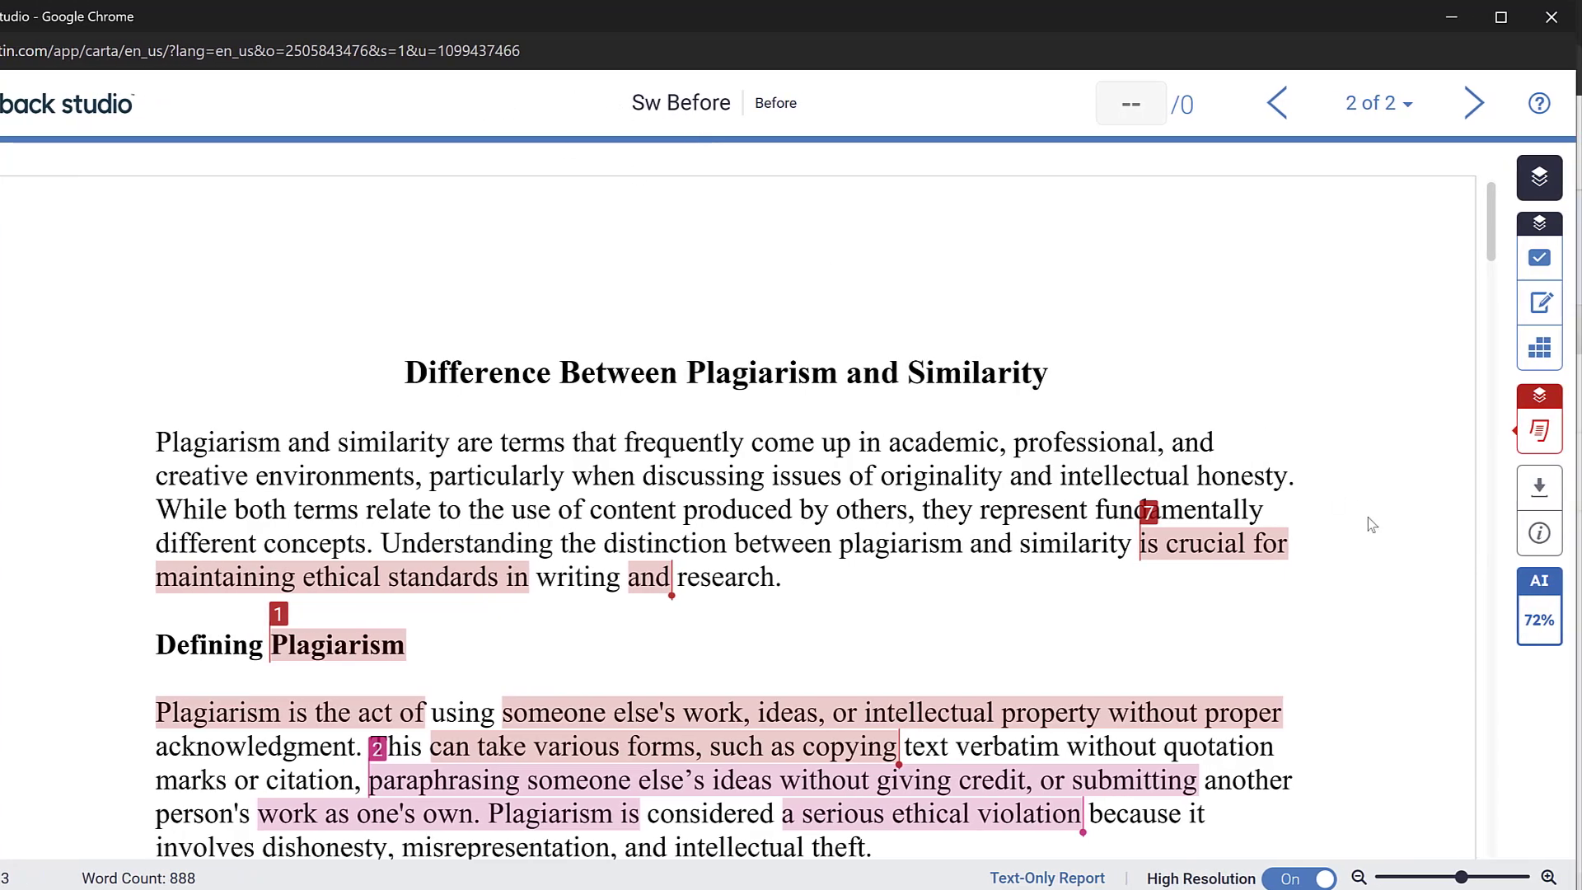
mouse_move(1537, 616)
click(1278, 104)
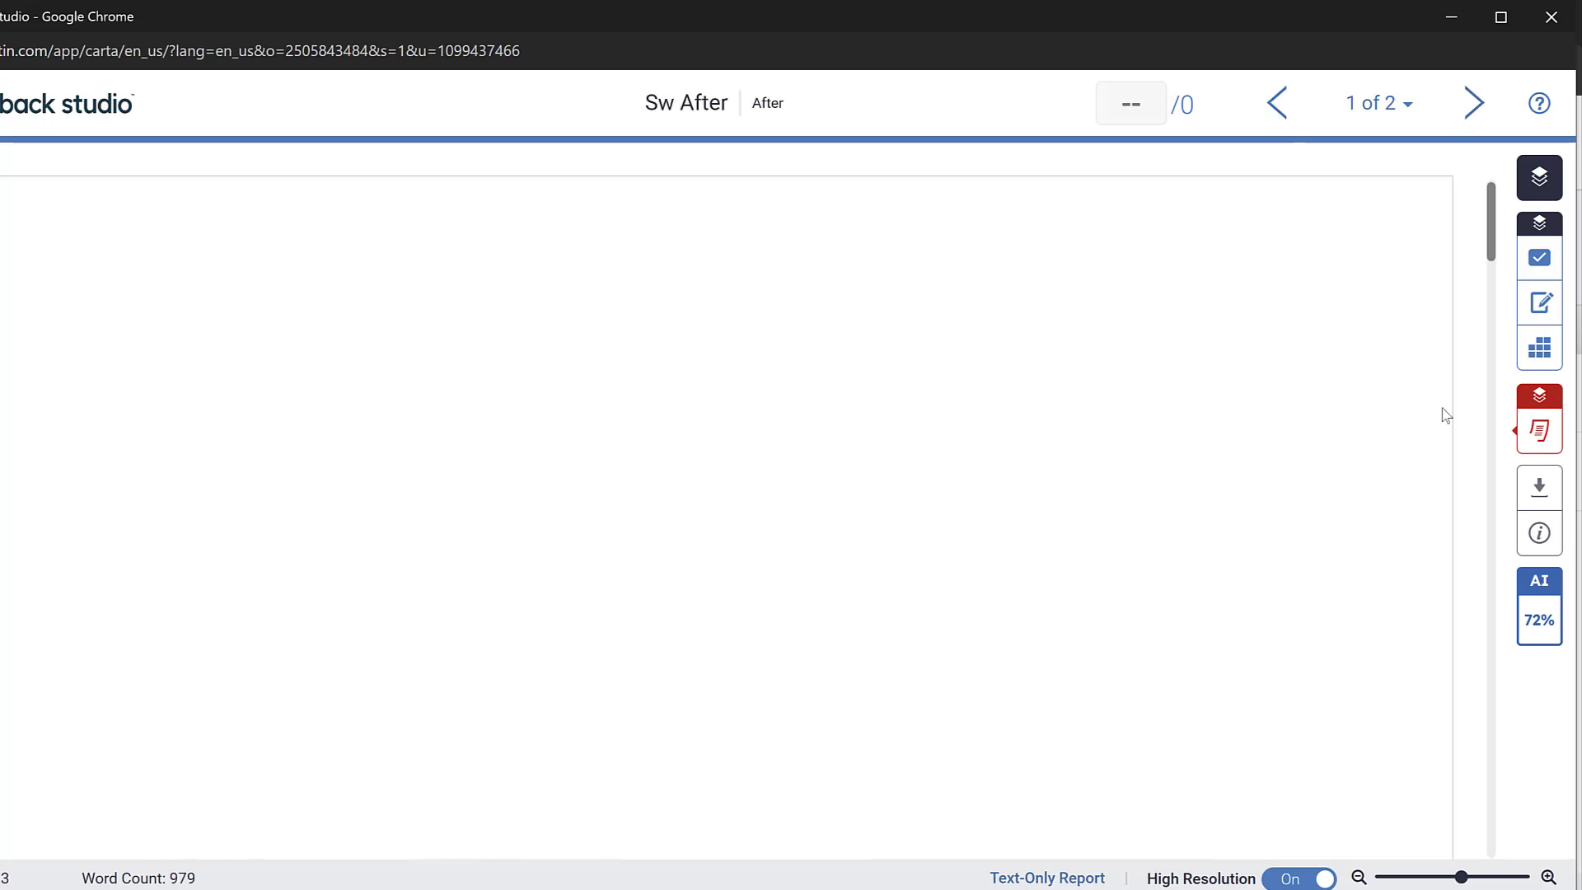
mouse_move(1557, 644)
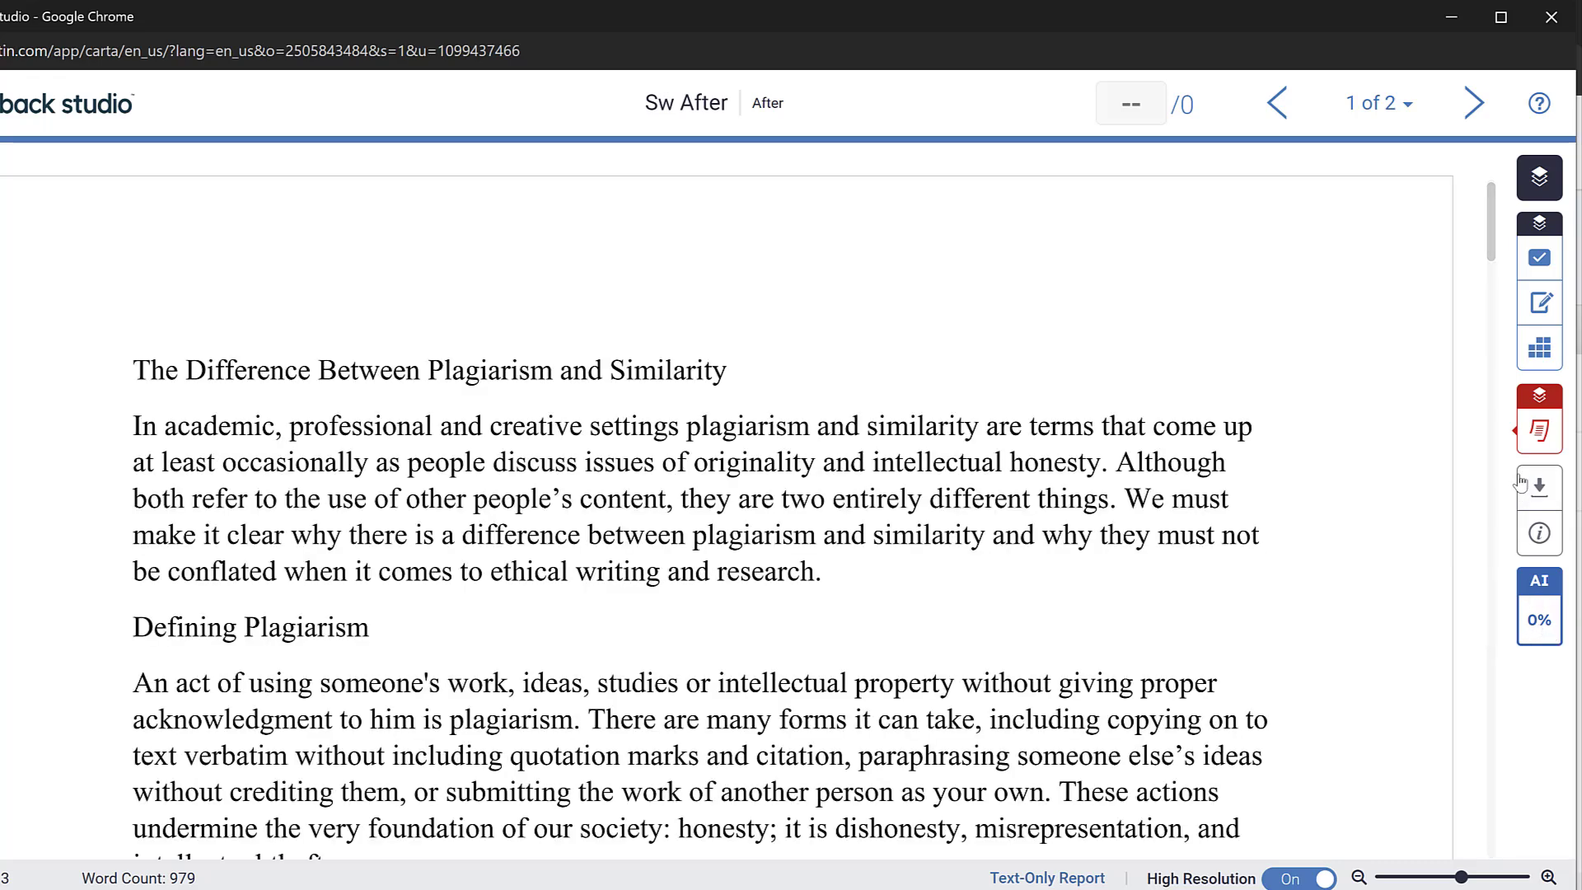
mouse_move(1540, 430)
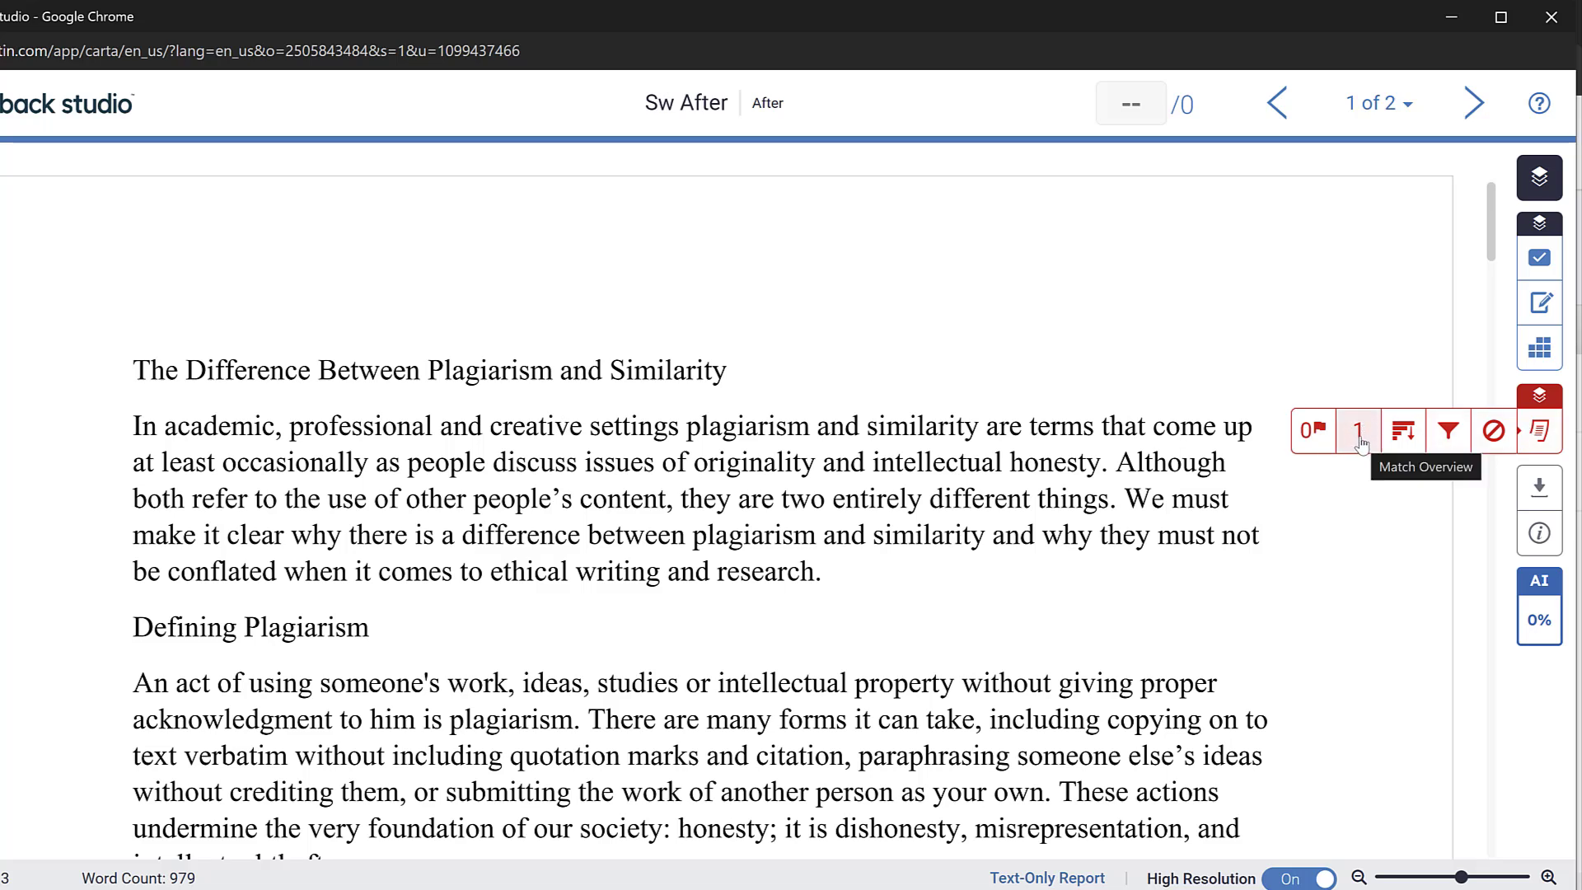
click(1475, 104)
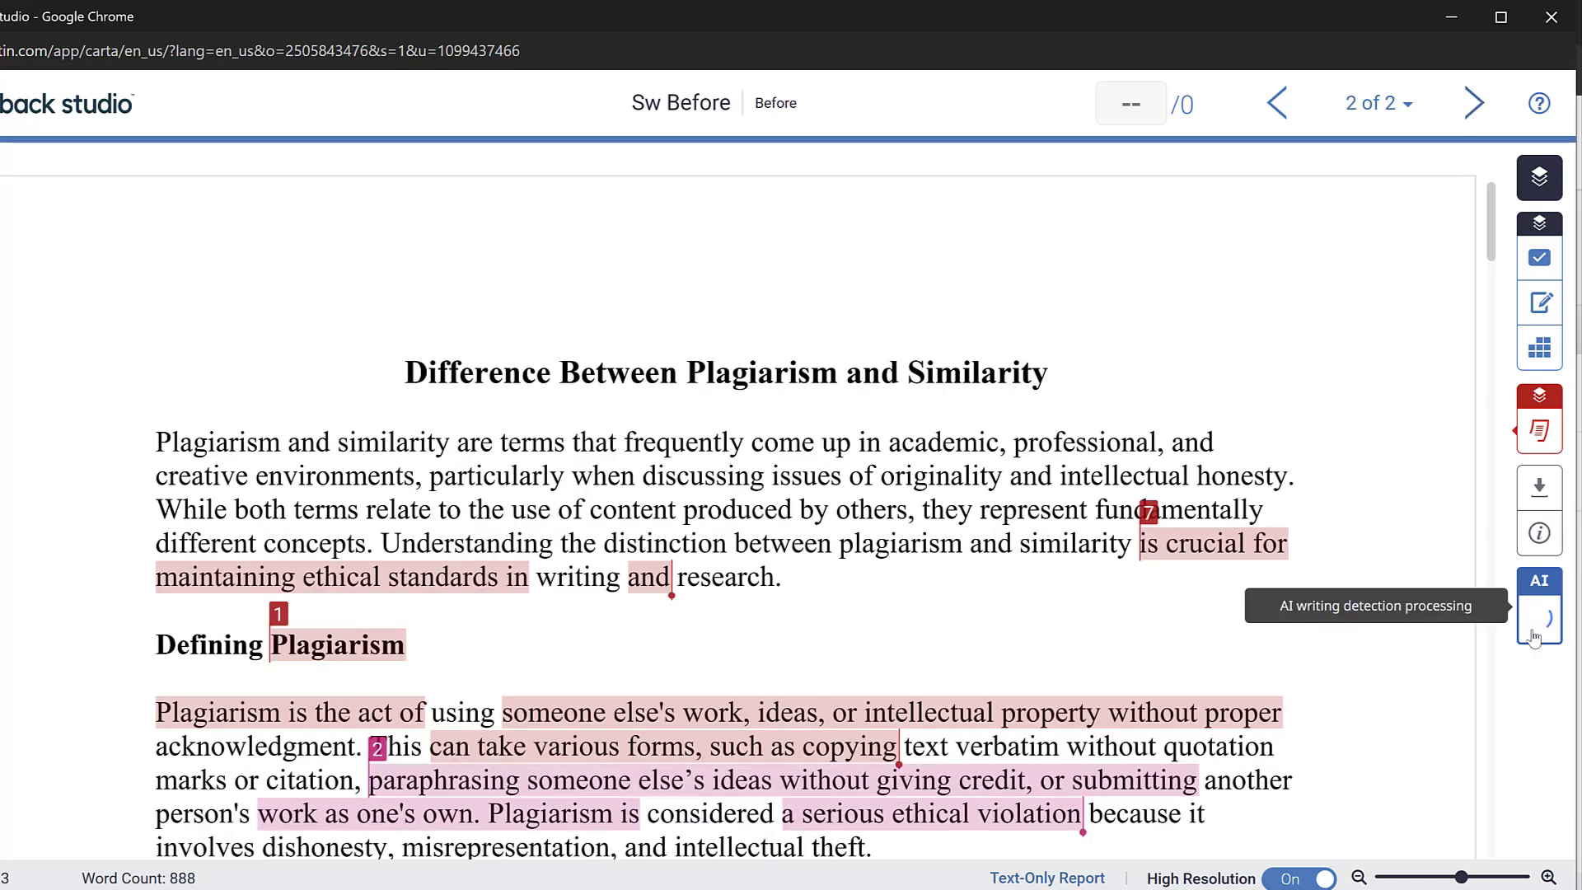
mouse_move(1524, 437)
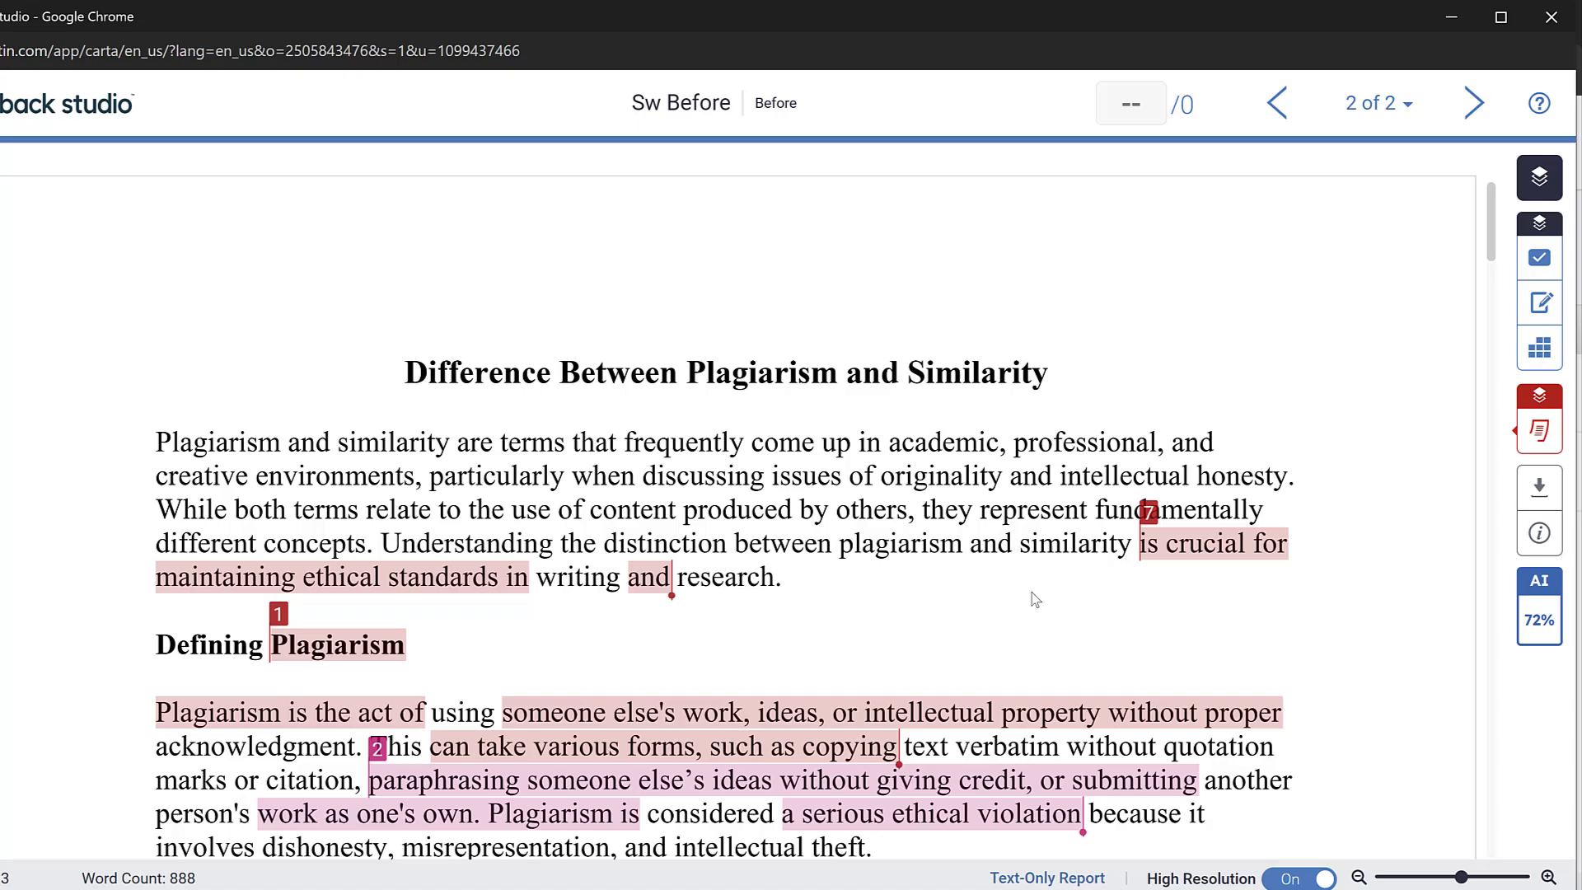
scroll(1035, 599, down, 1)
scroll(1035, 599, down, 3)
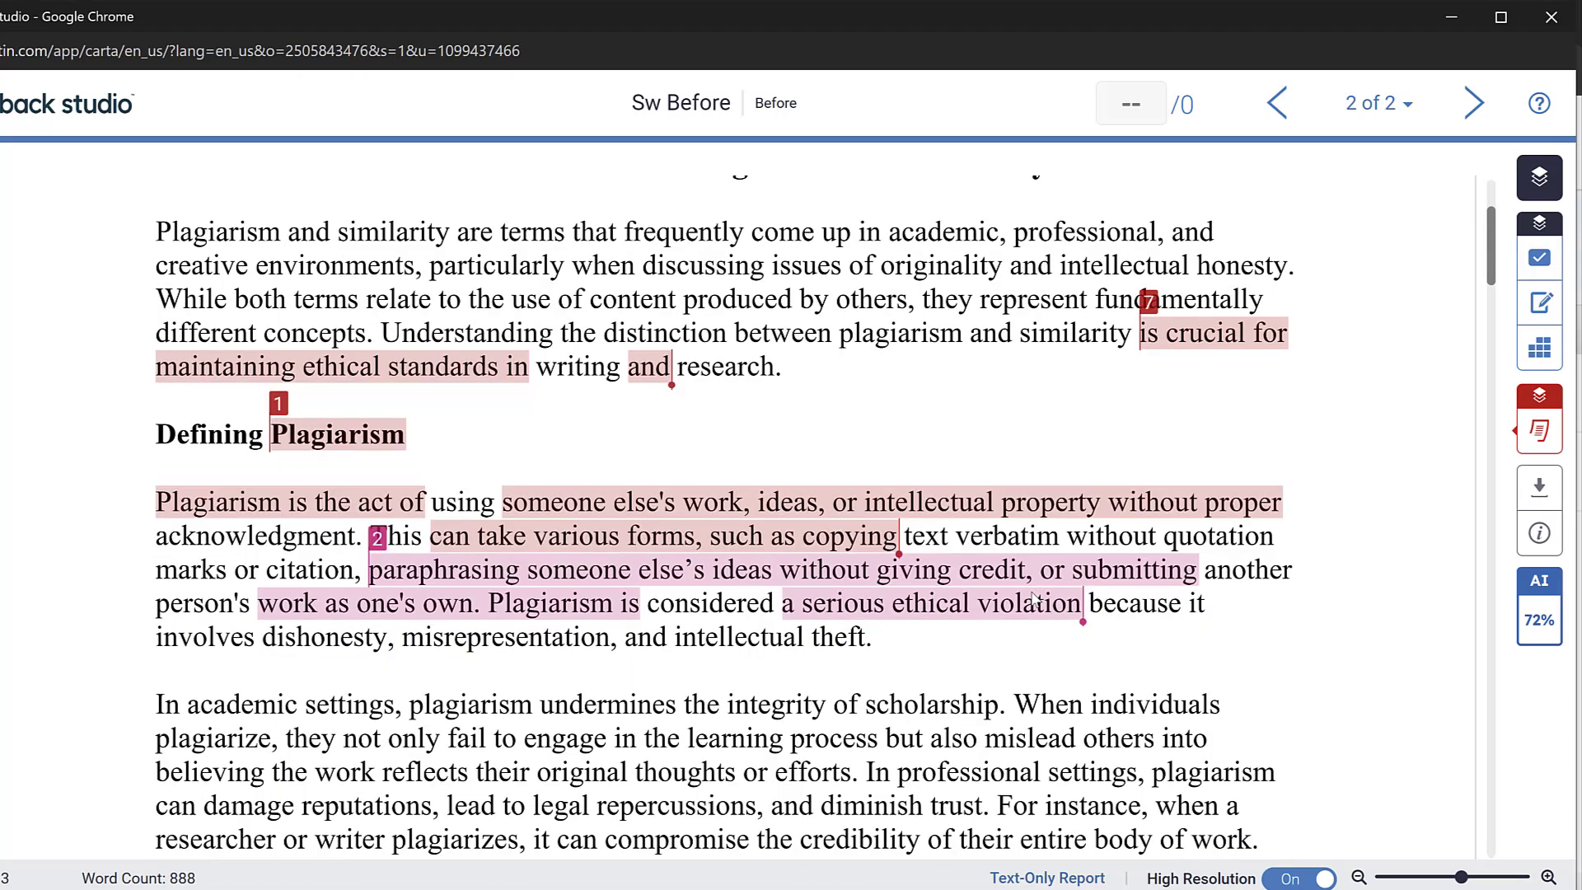